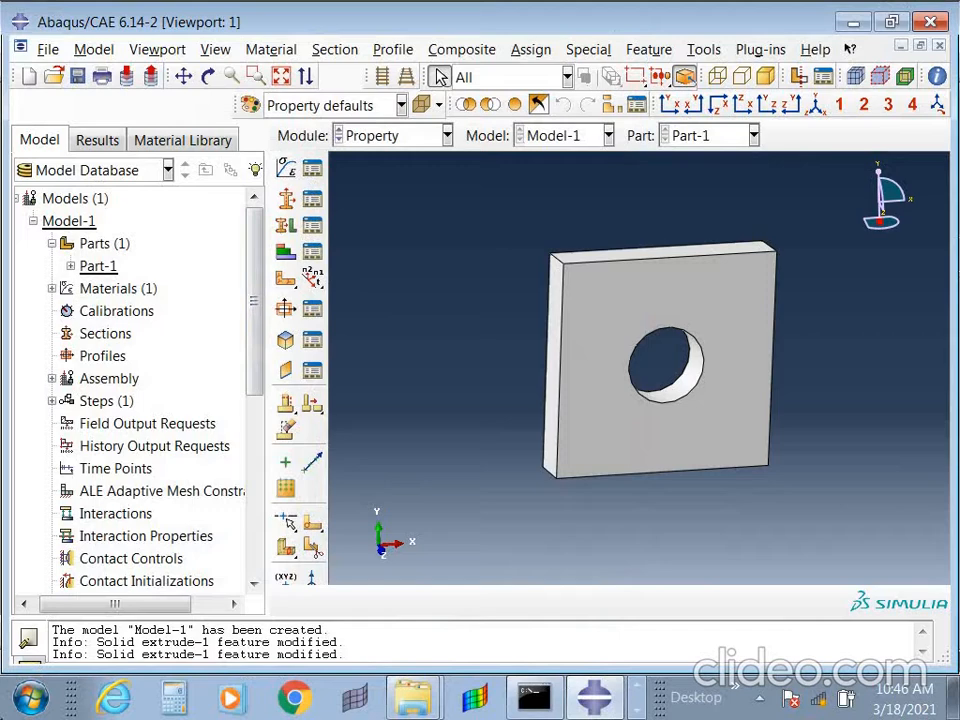
key(super+p)
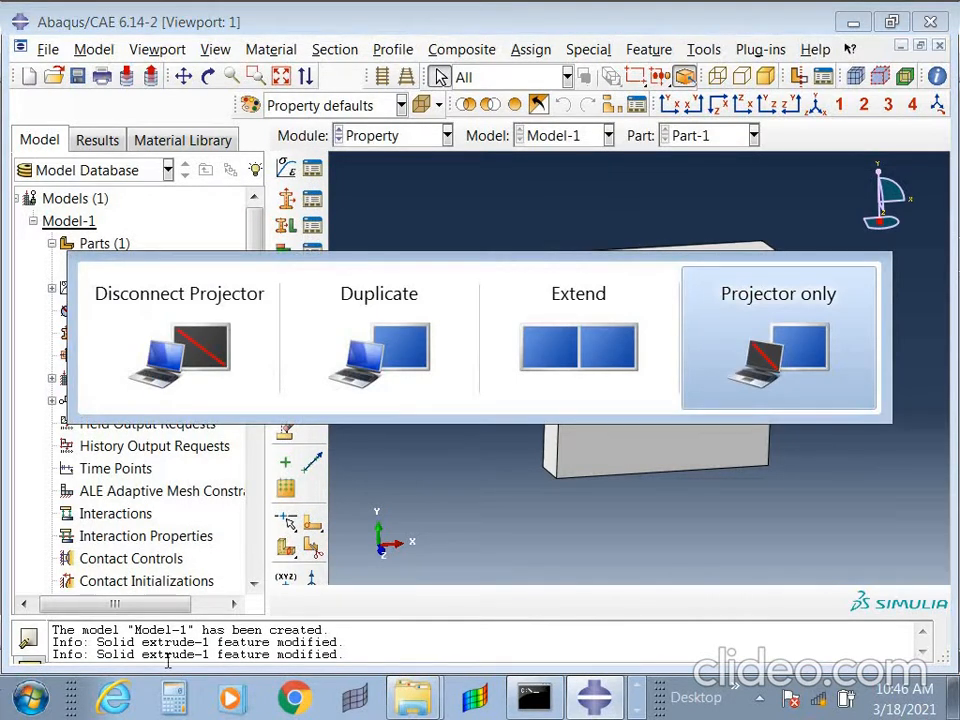
key(super+p)
key(super+p)
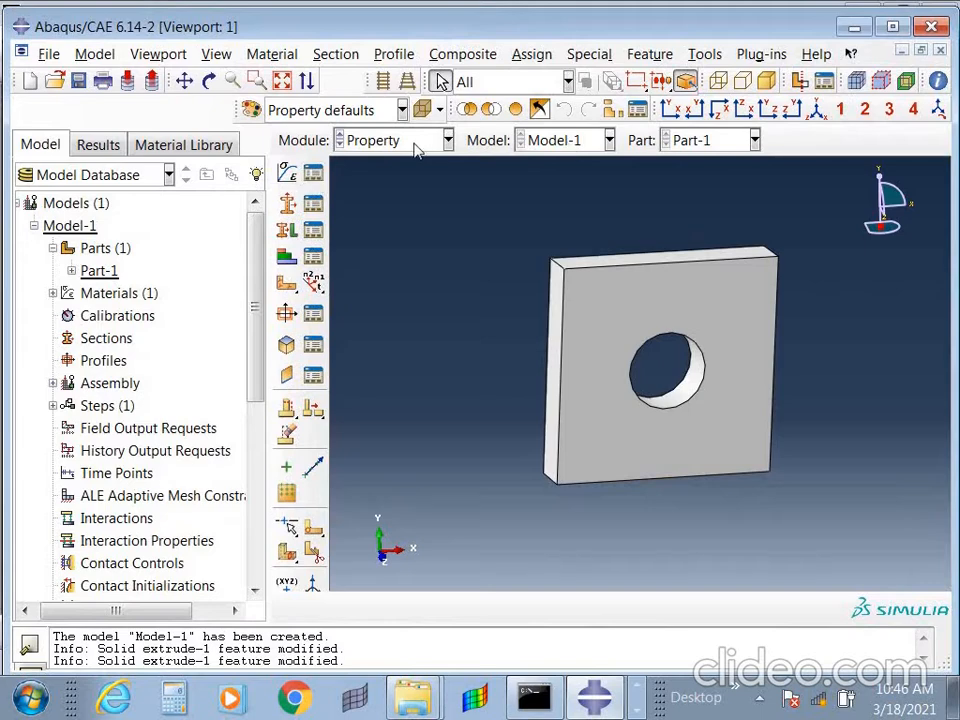
Create a solid homogeneous section named plate.
click(287, 204)
drag(499, 315, 211, 176)
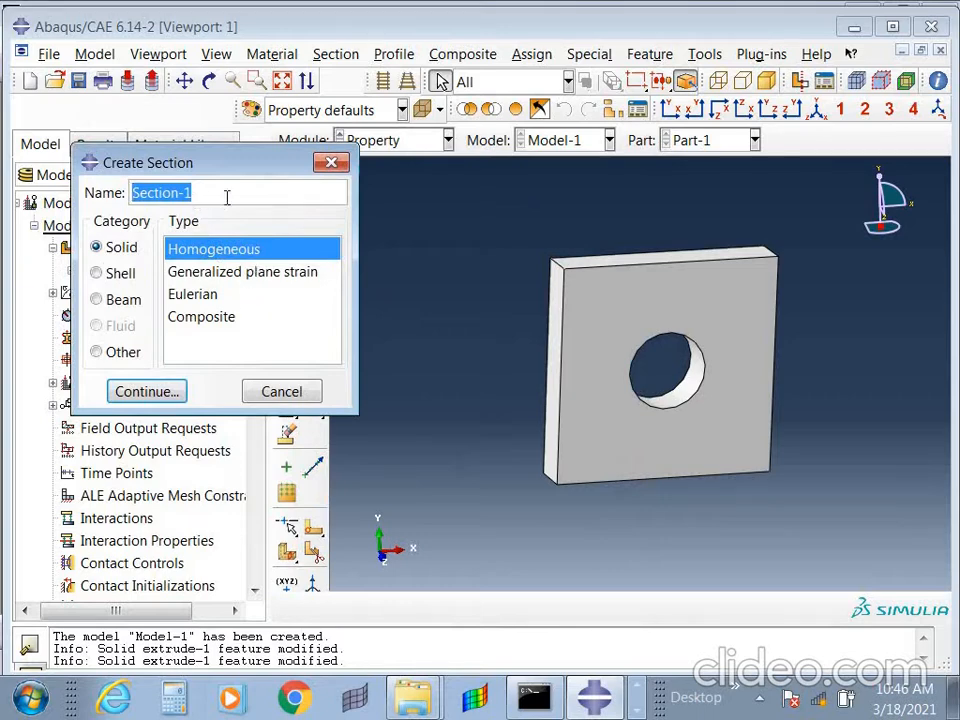
key(BackSpace)
text(plate)
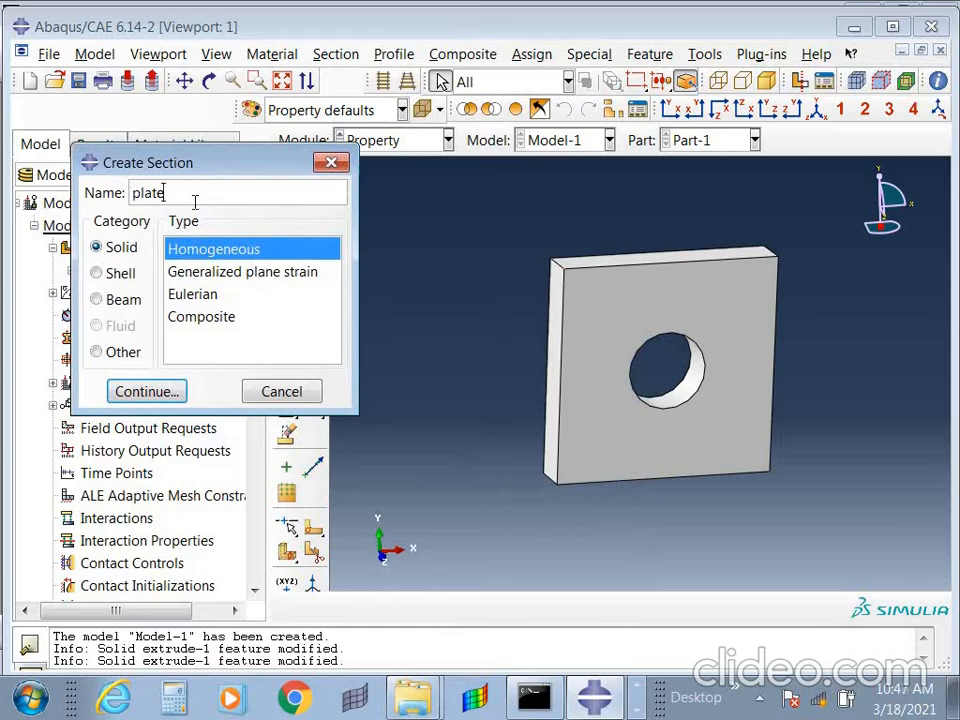
click(146, 392)
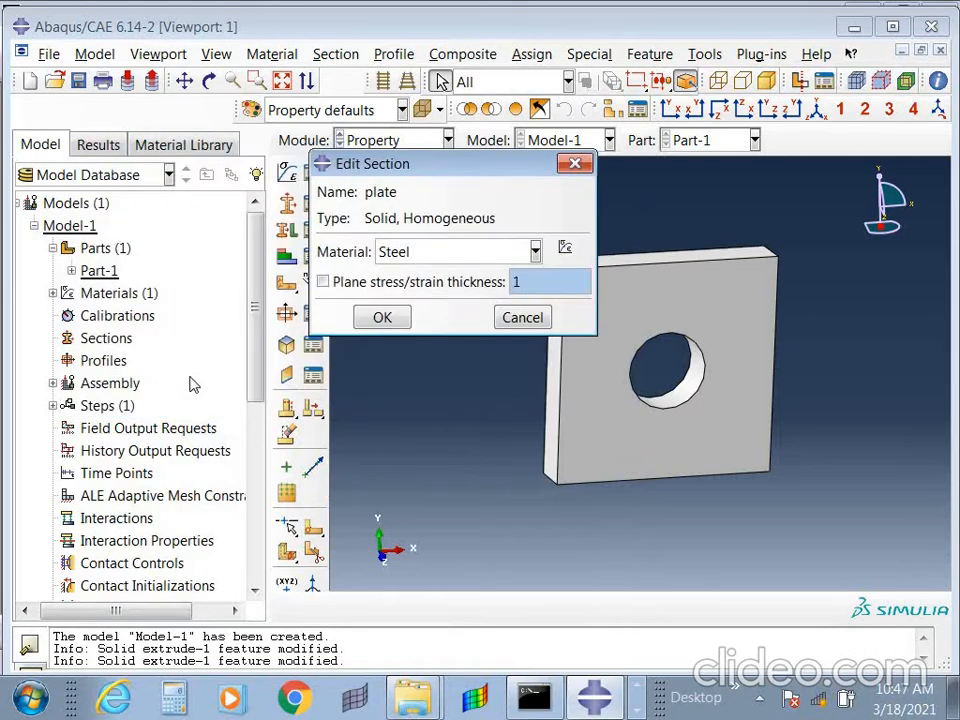
Set Steel as the plate section's material, leaving plane stress/strain thickness off, and accept the section definition.
click(410, 256)
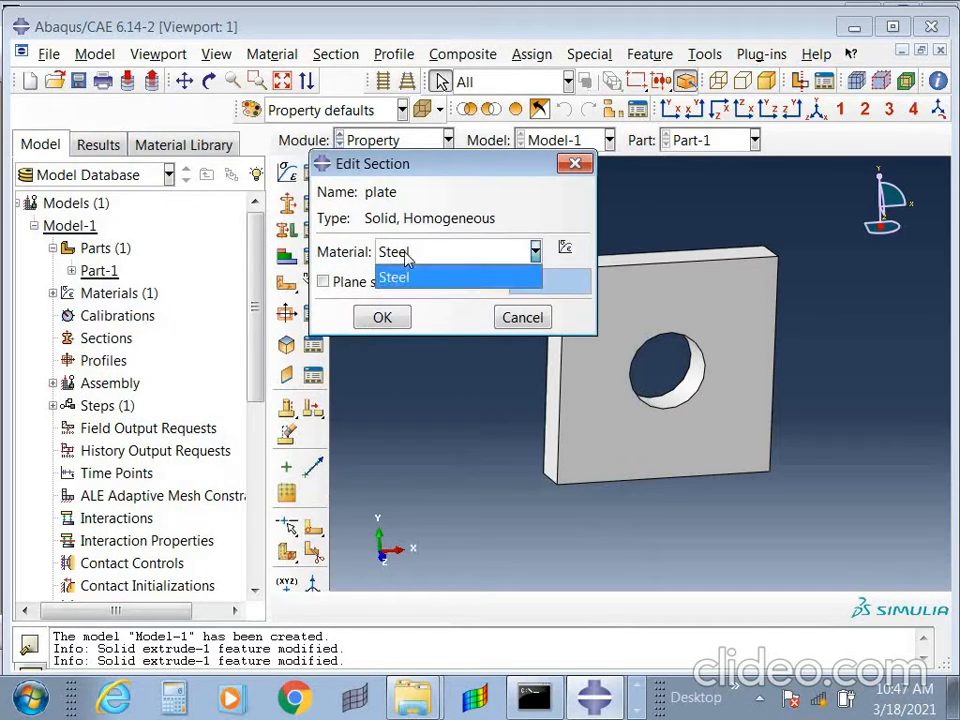
click(415, 258)
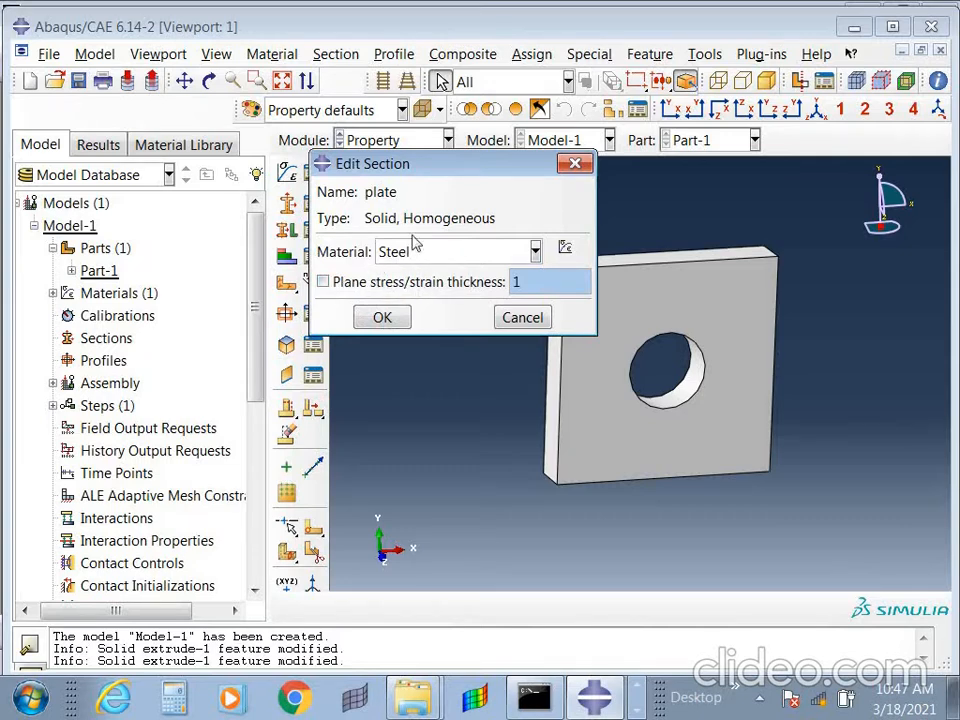
click(440, 254)
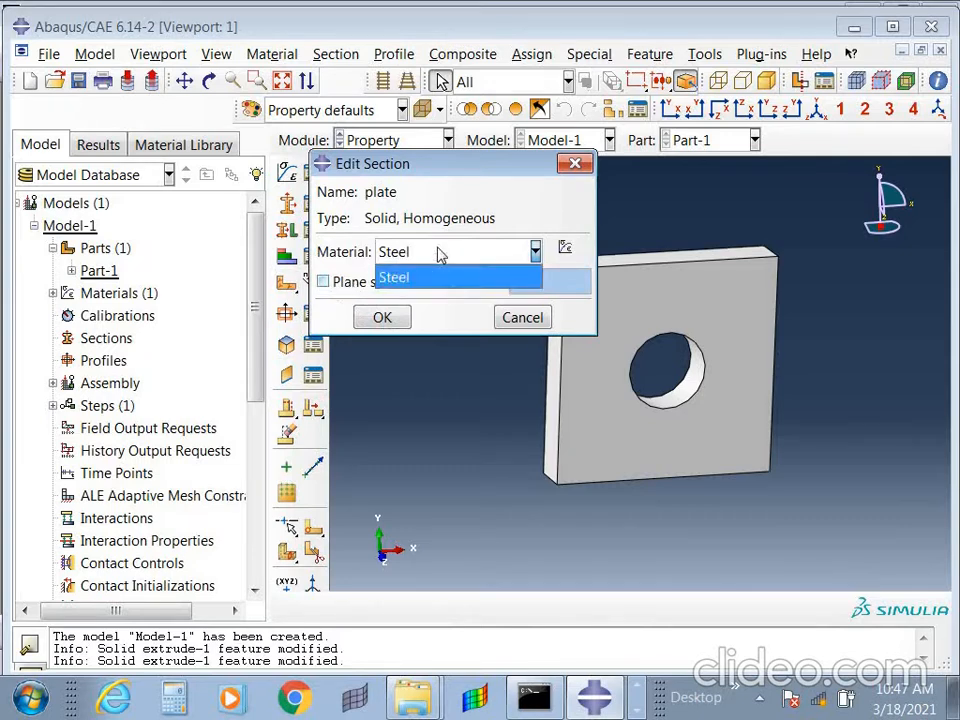
click(446, 272)
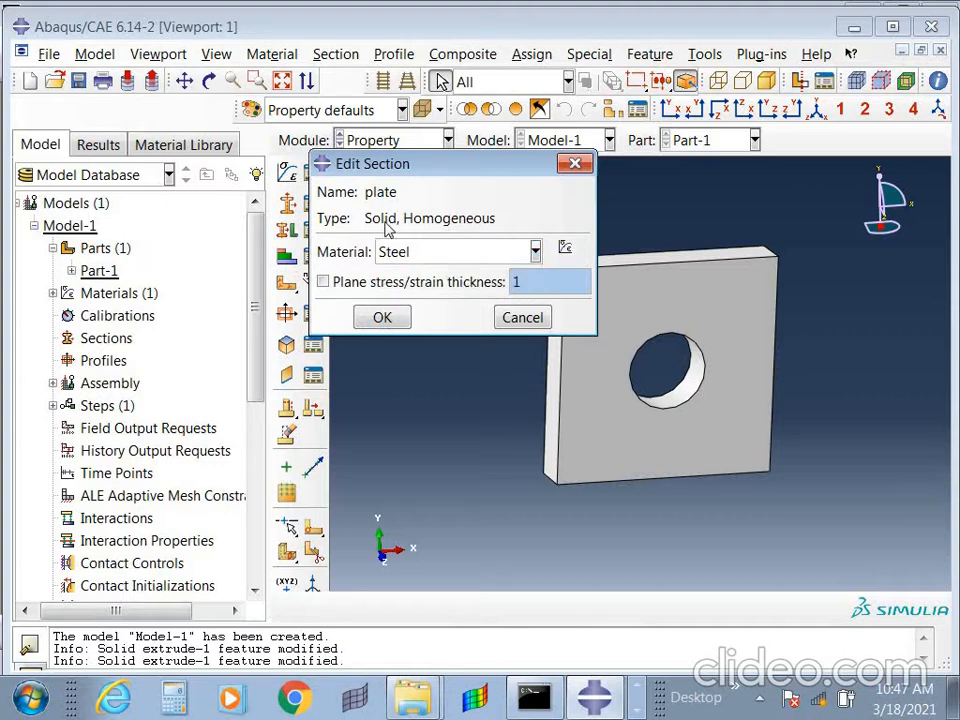
click(414, 253)
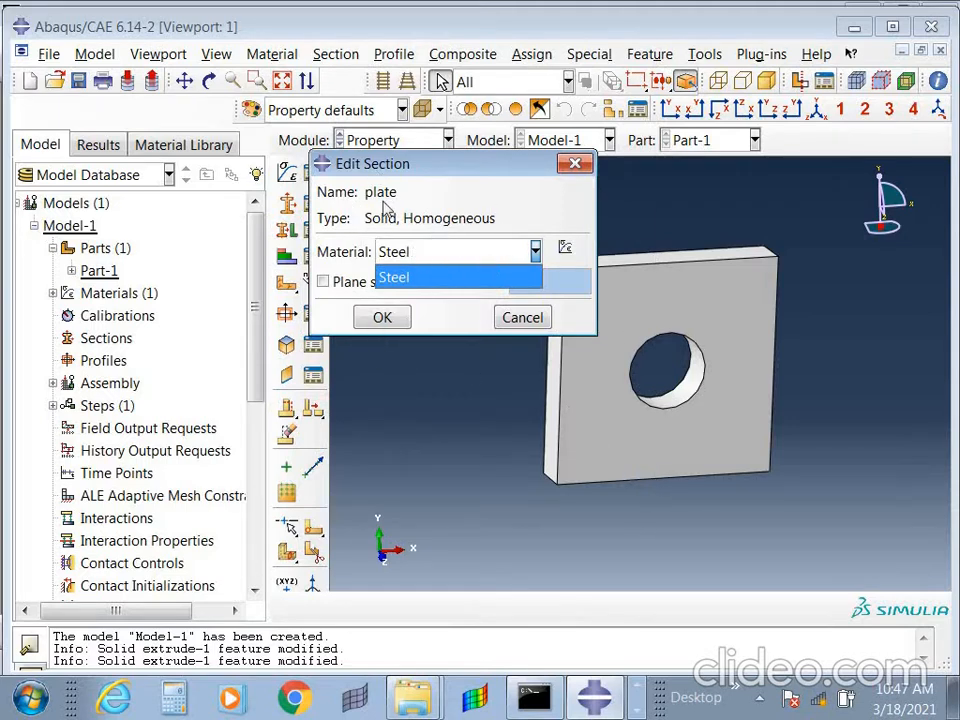
click(420, 278)
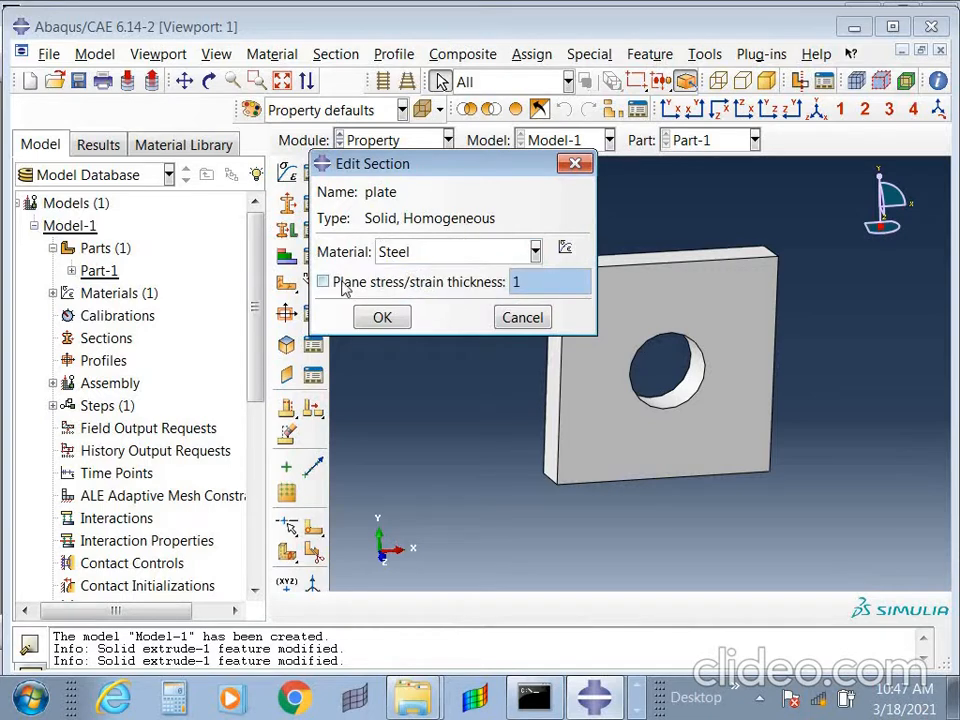
click(381, 317)
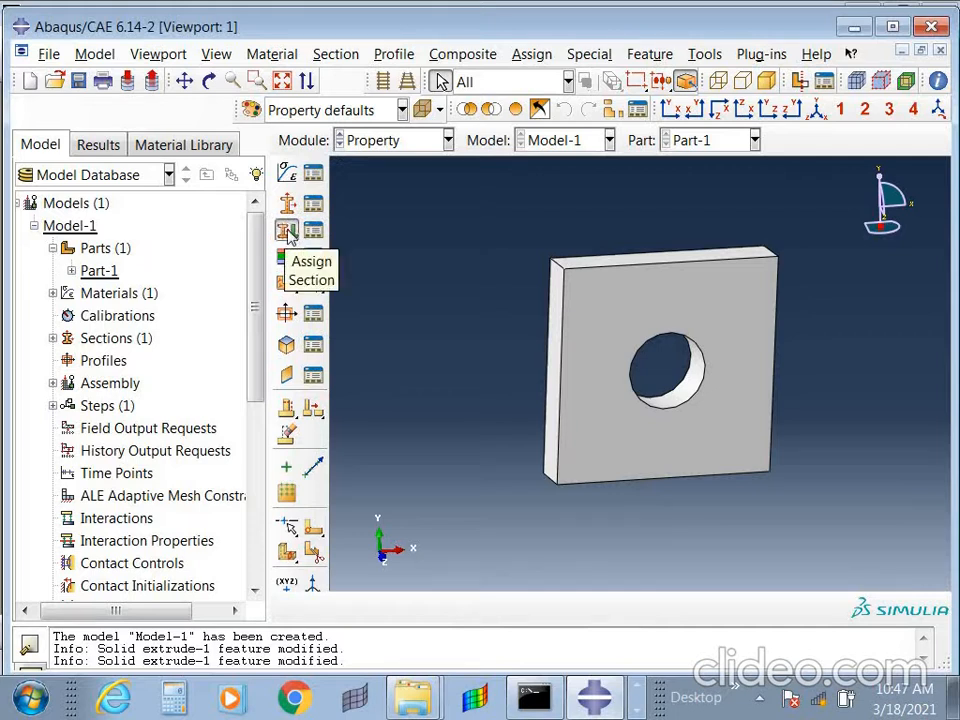
Assign the plate section to the whole part, creating a region set named plate.
click(287, 231)
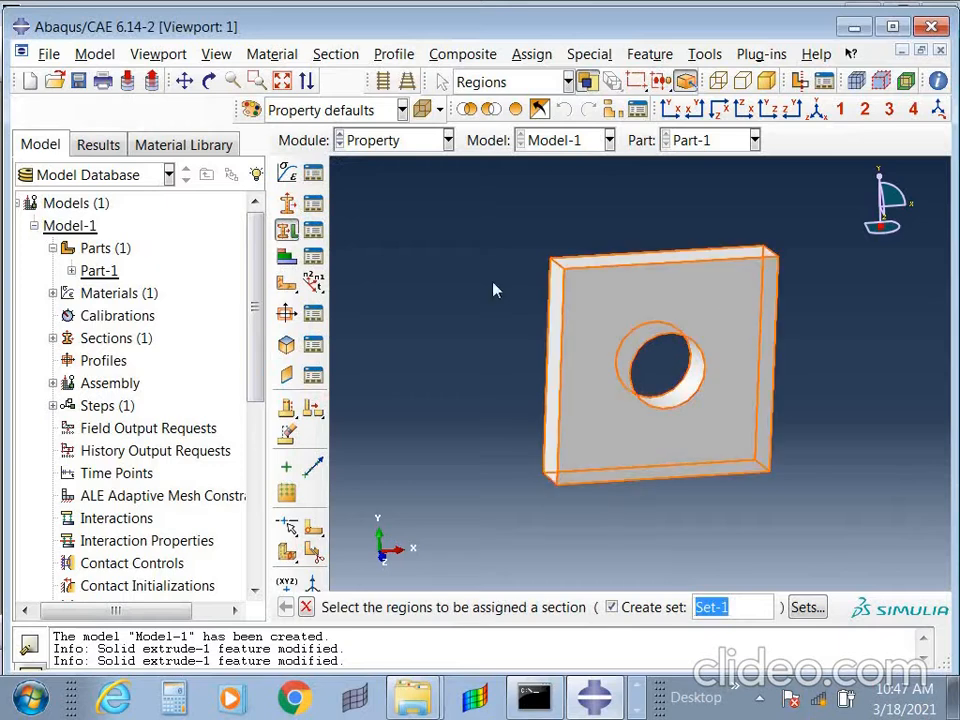
click(545, 446)
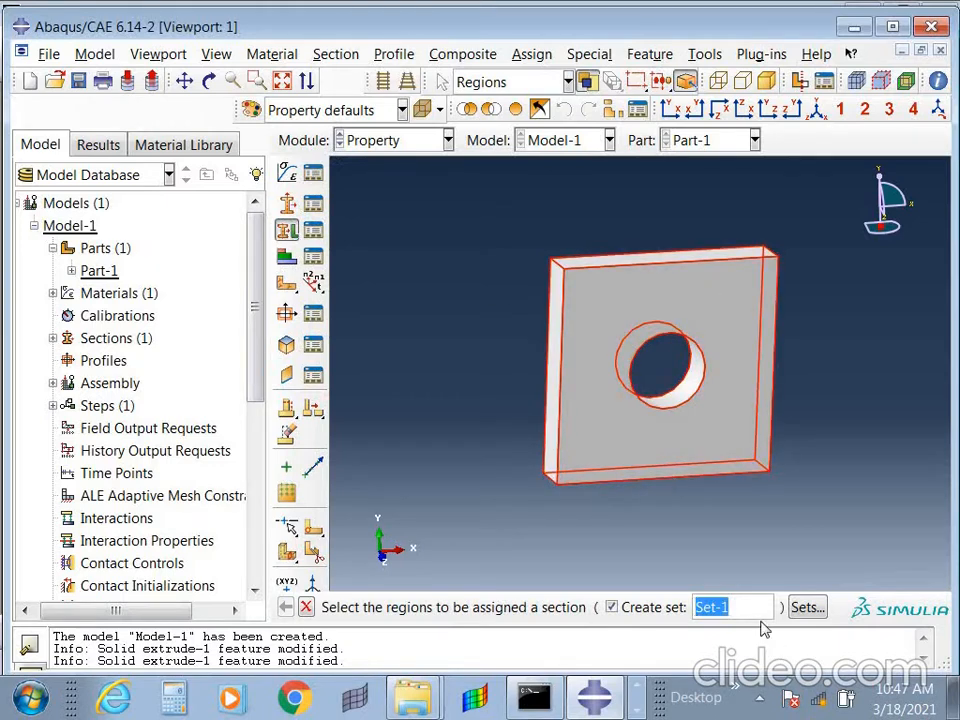
key(BackSpace)
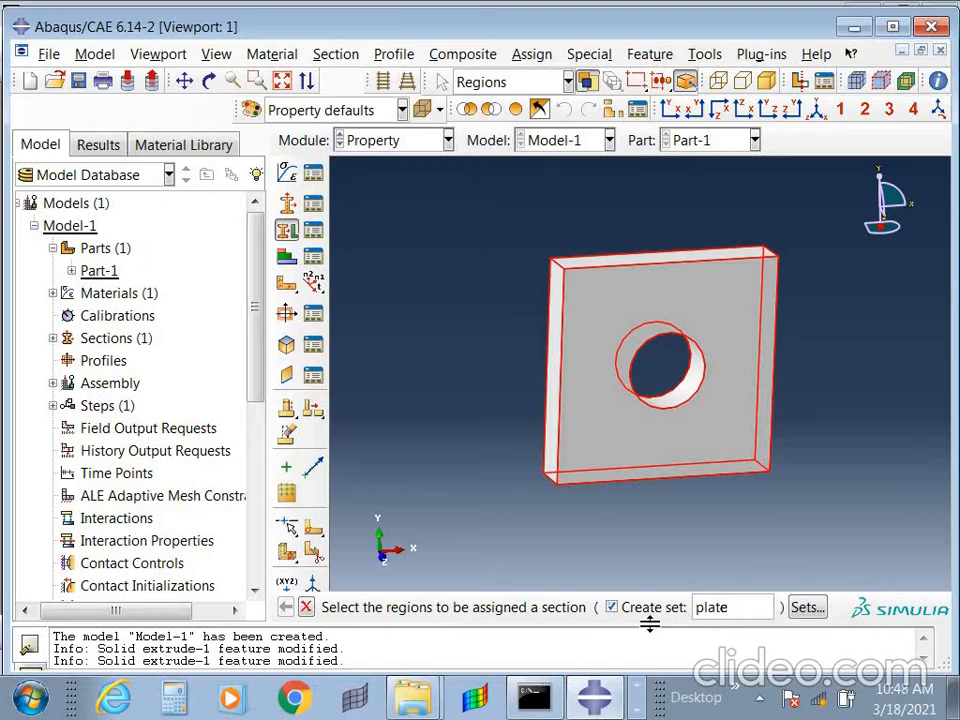
click(808, 608)
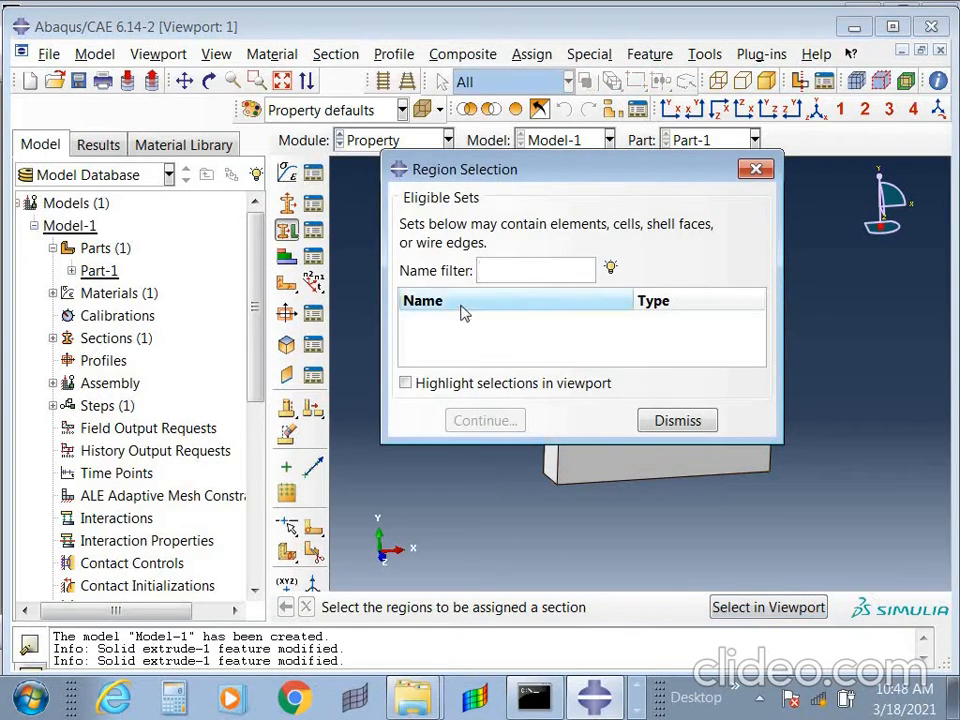
click(685, 422)
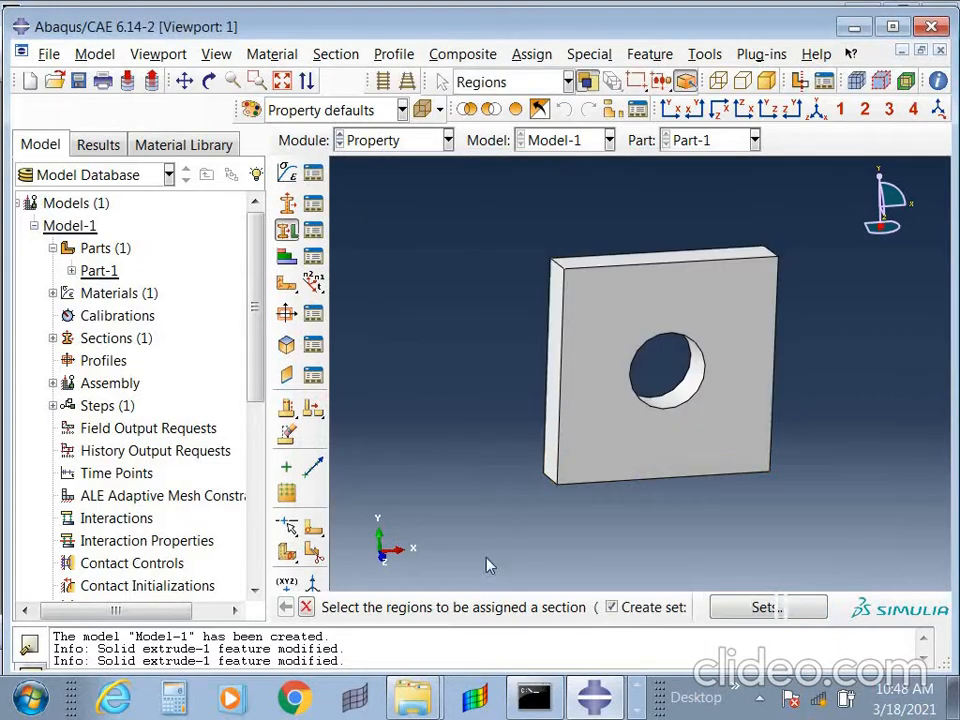
click(636, 403)
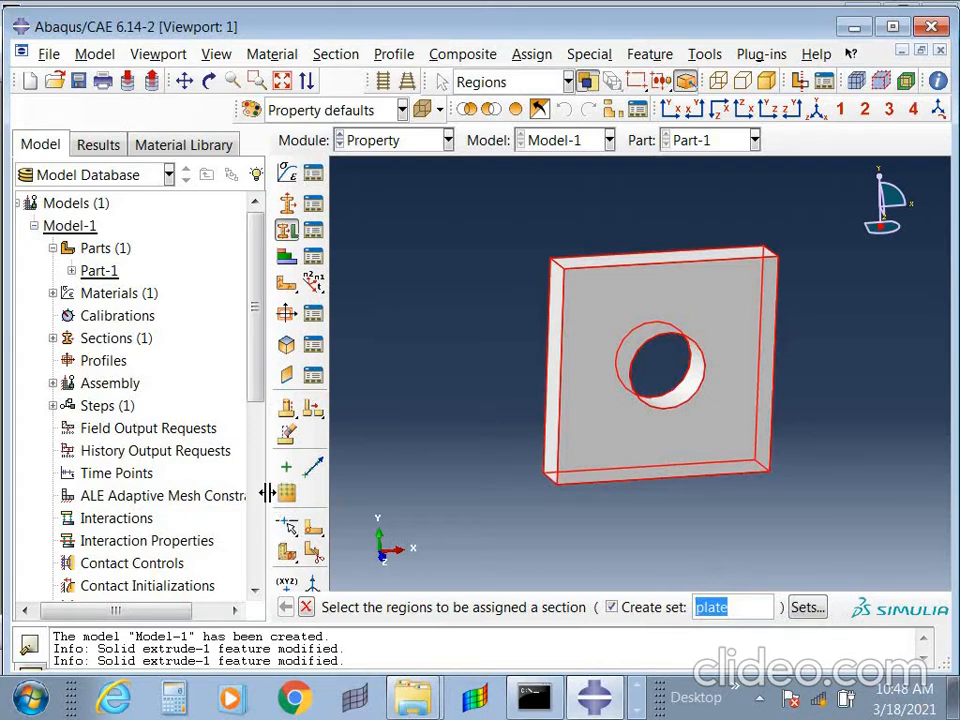
drag(268, 493, 200, 497)
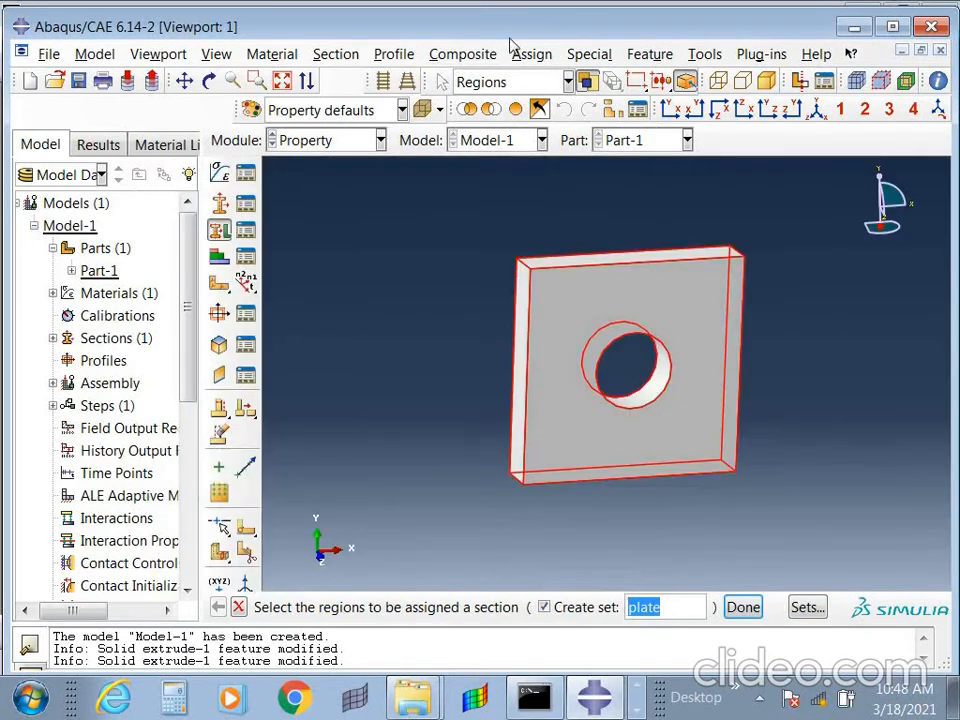
click(743, 607)
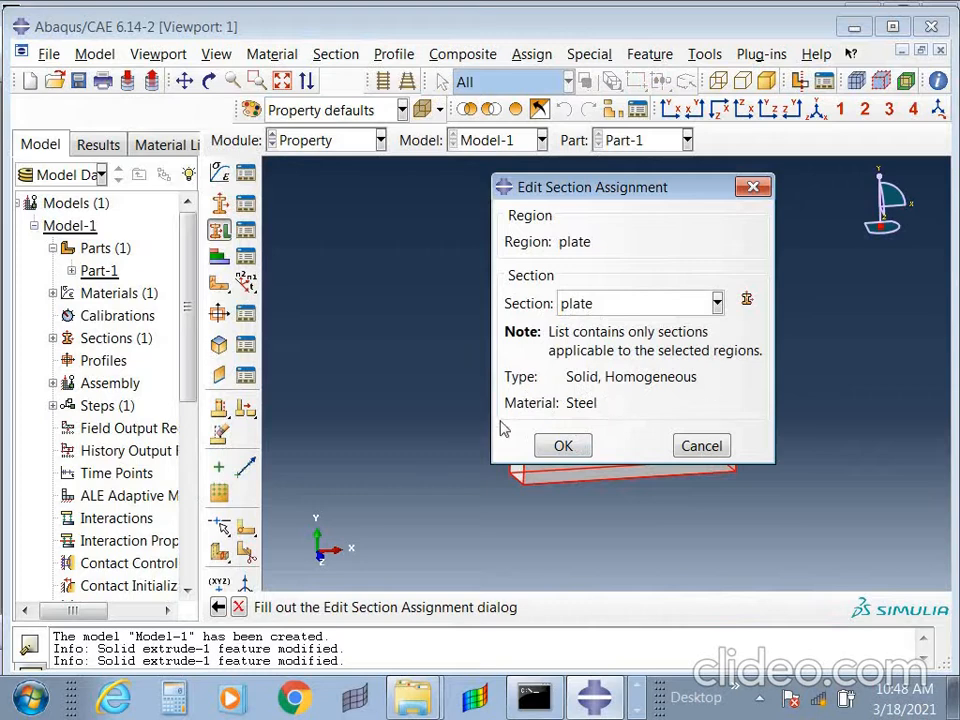
click(560, 447)
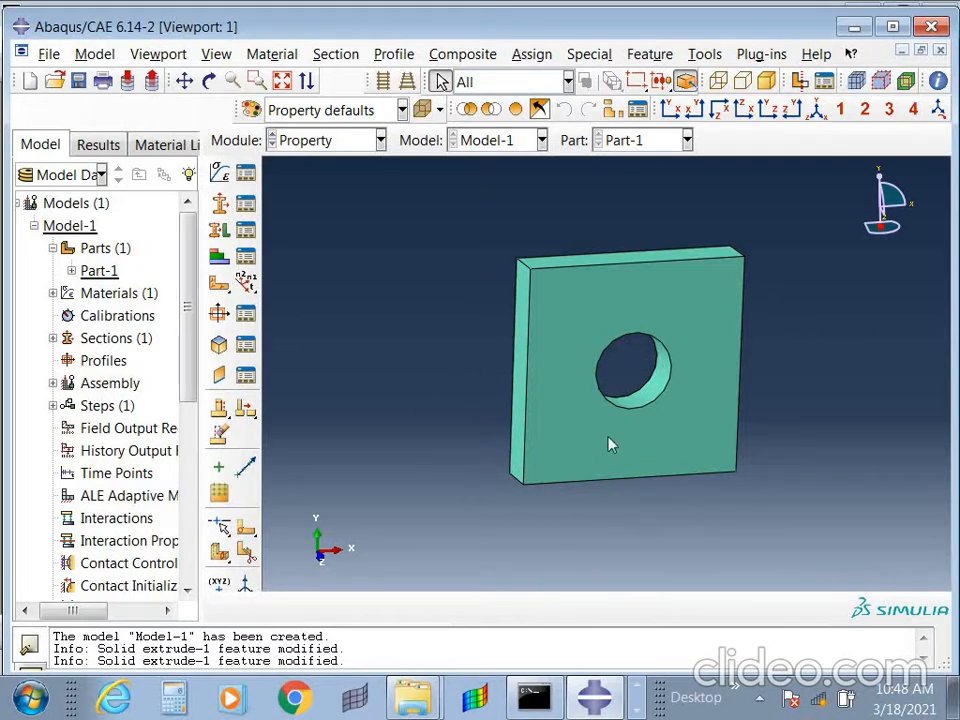
Review the Steel material definition and the plate section with its assignment in their managers.
ctrl+alt+drag(611, 444, 591, 383)
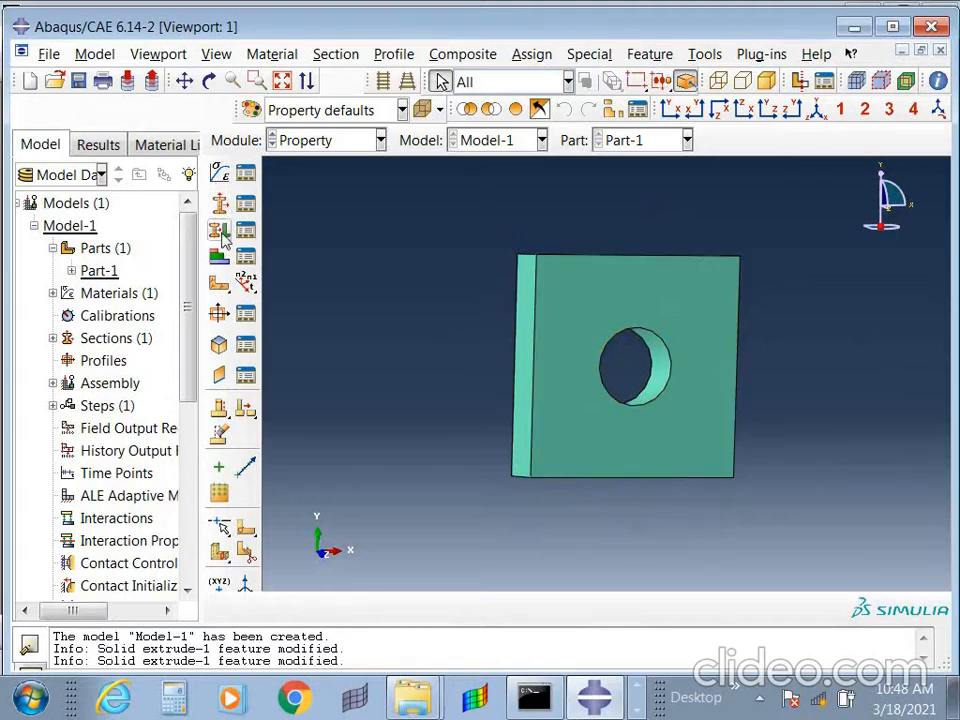
click(245, 174)
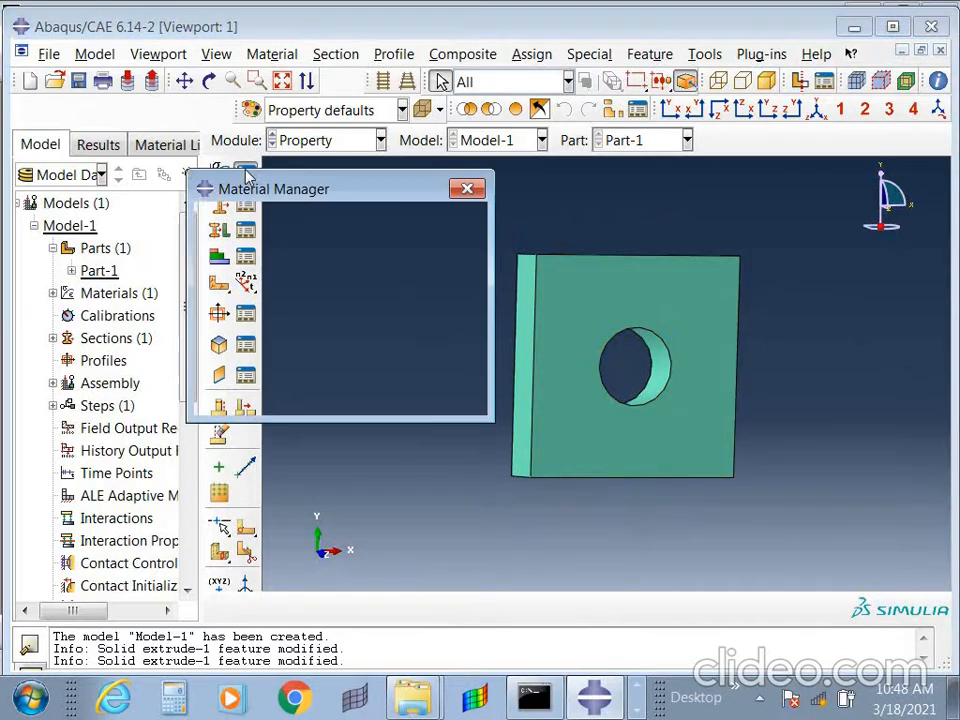
drag(358, 189, 757, 147)
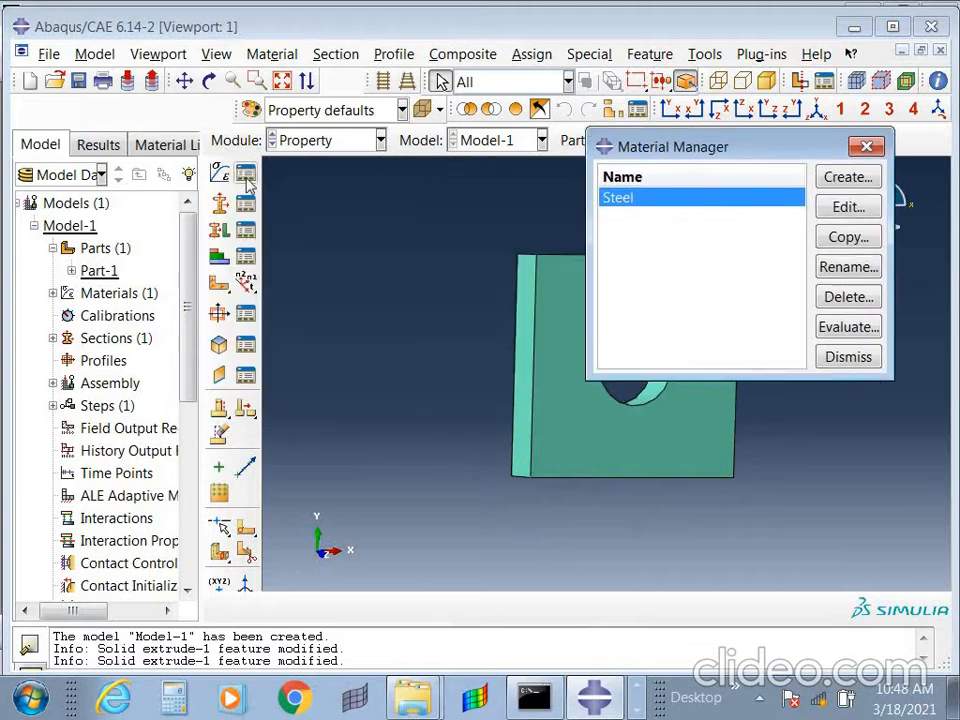
click(853, 207)
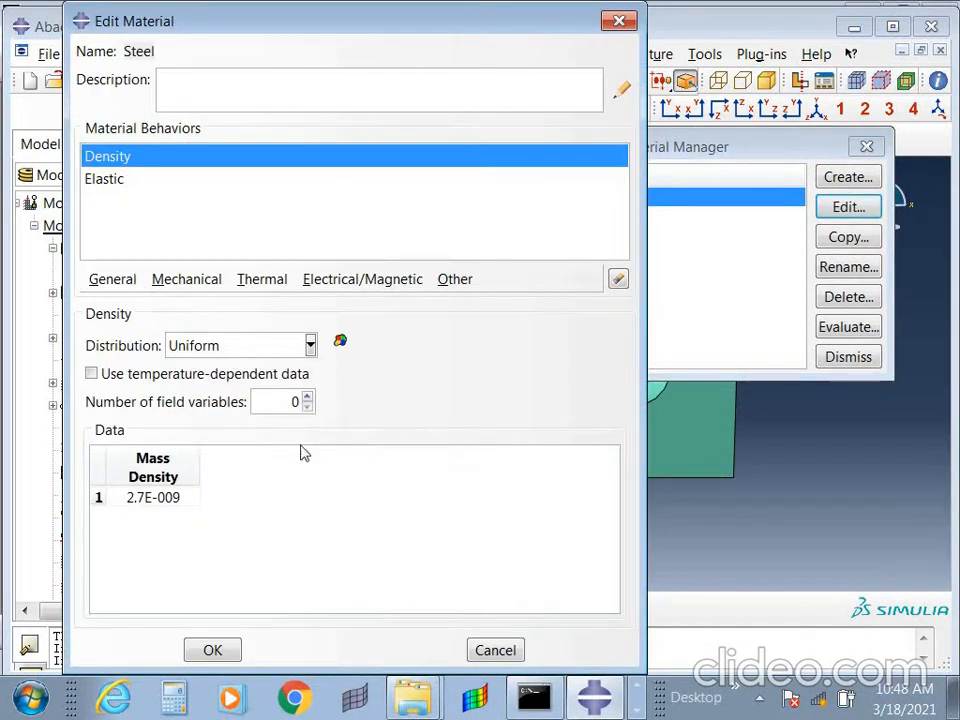
click(619, 20)
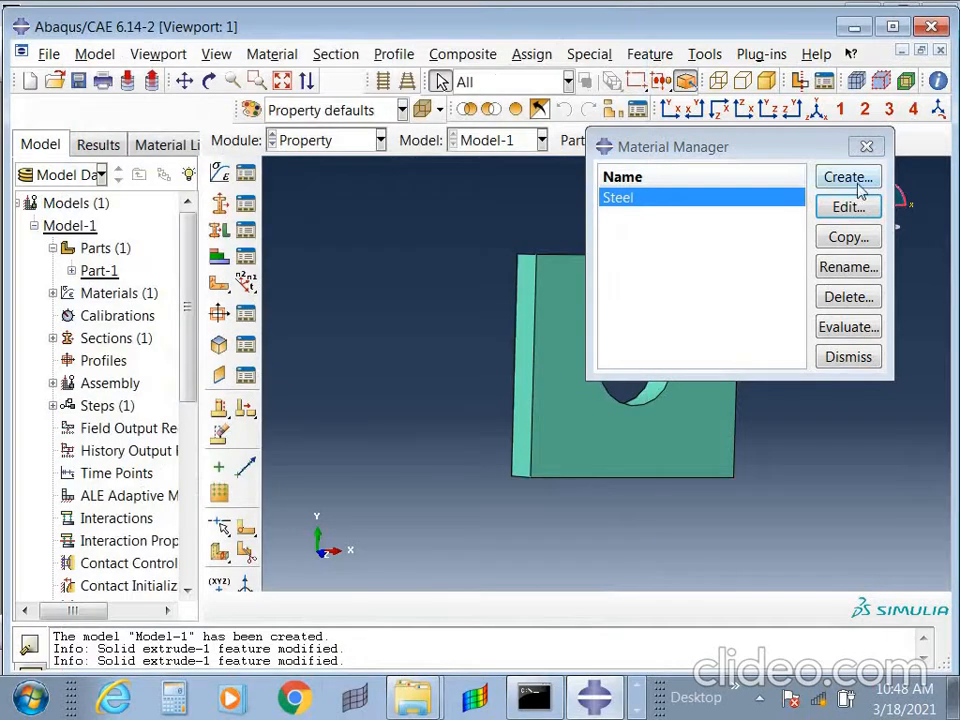
click(866, 146)
click(244, 206)
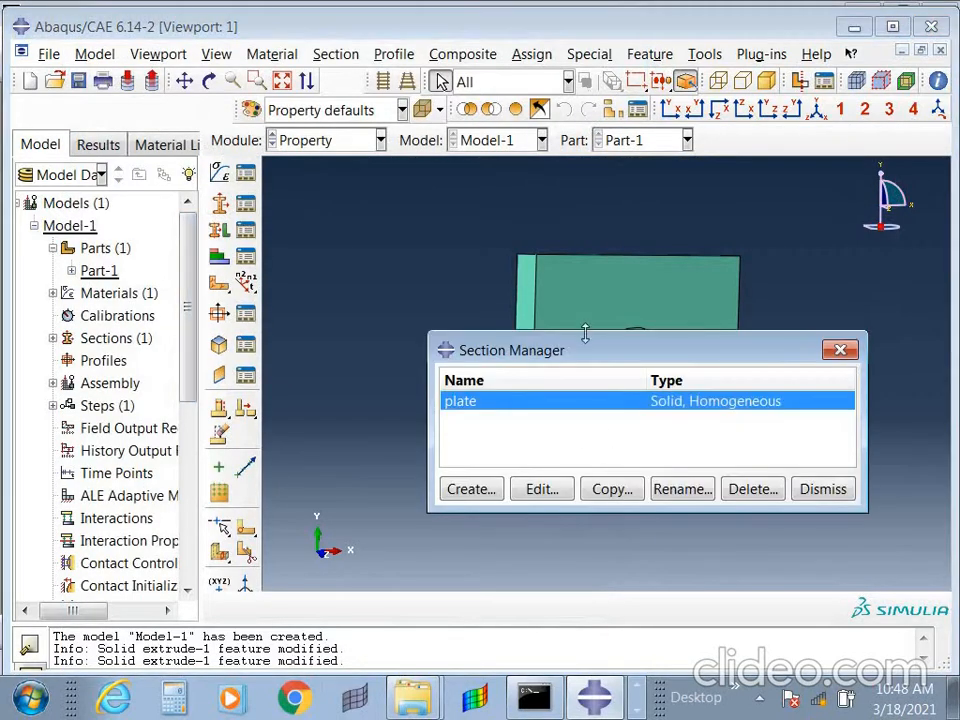
drag(581, 349, 403, 219)
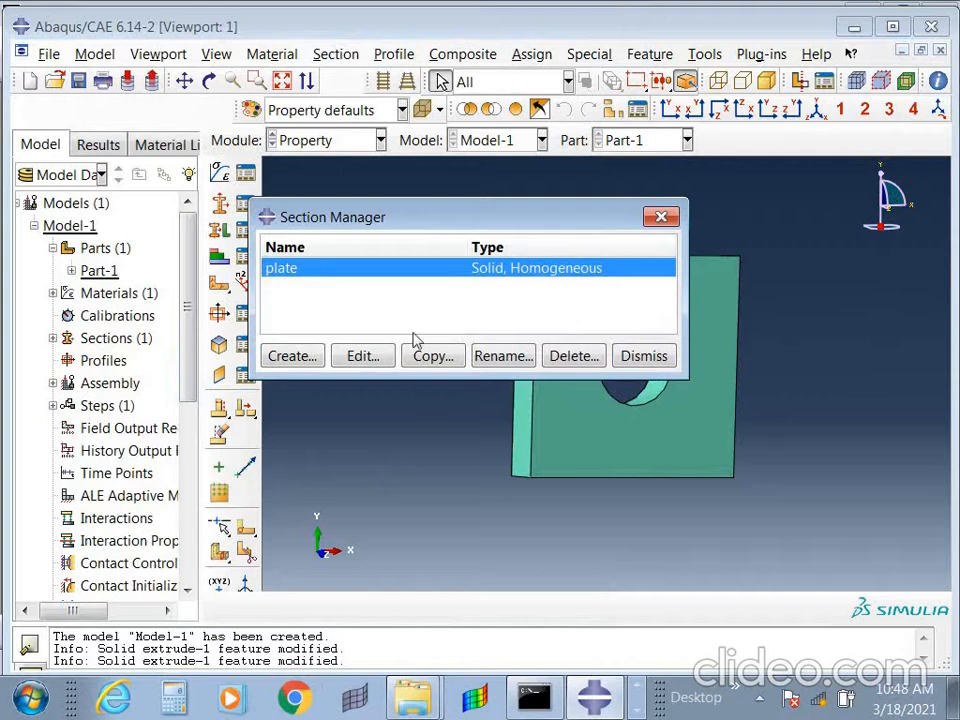
click(662, 218)
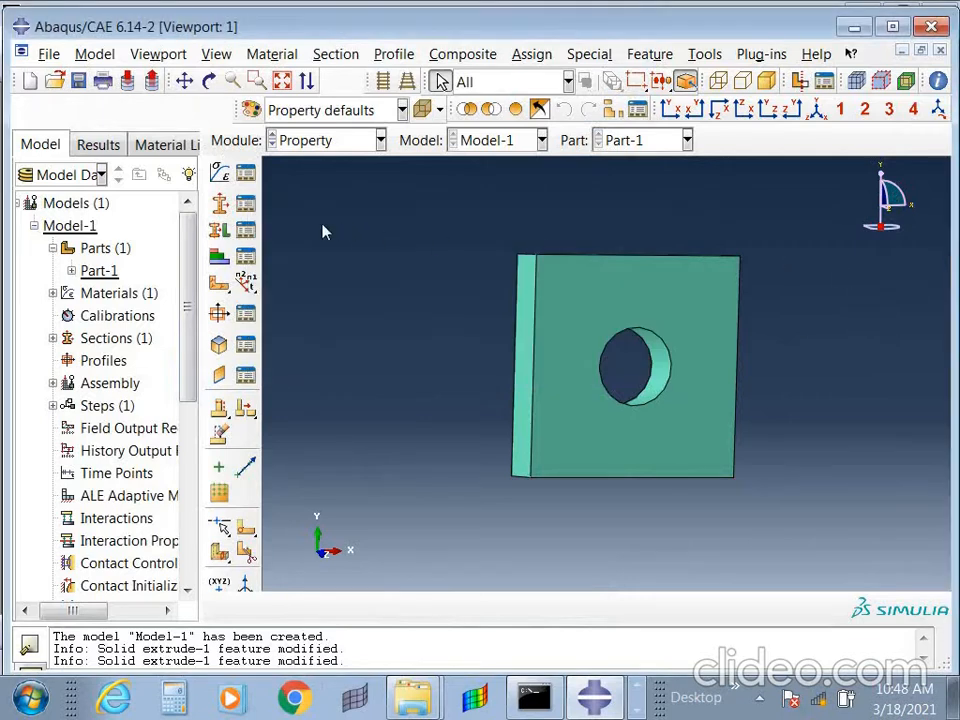
click(246, 227)
drag(266, 131, 521, 178)
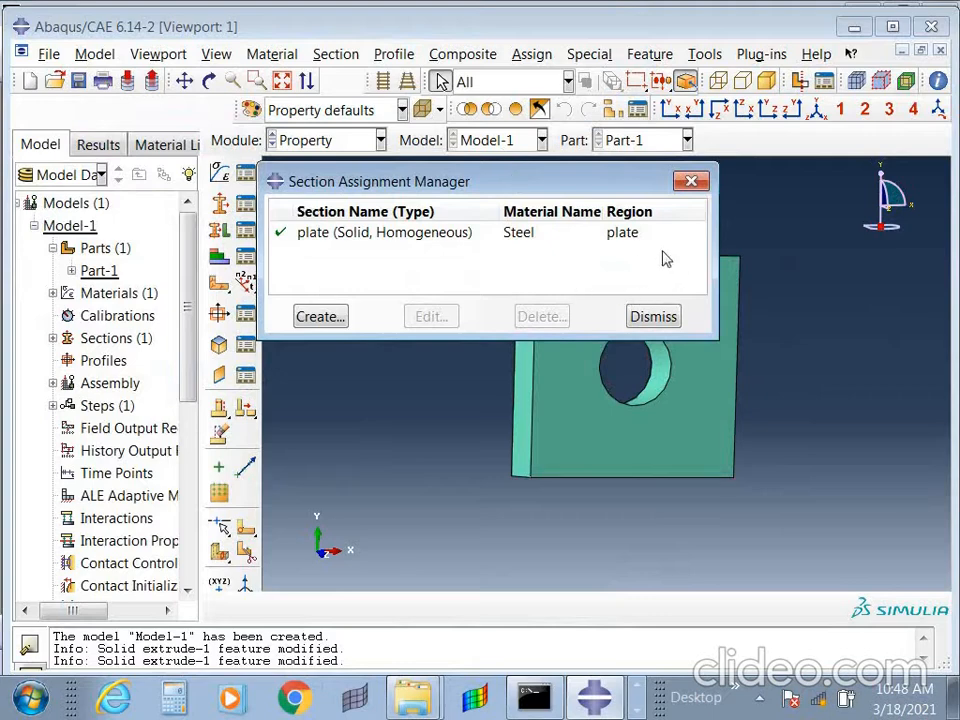
click(654, 318)
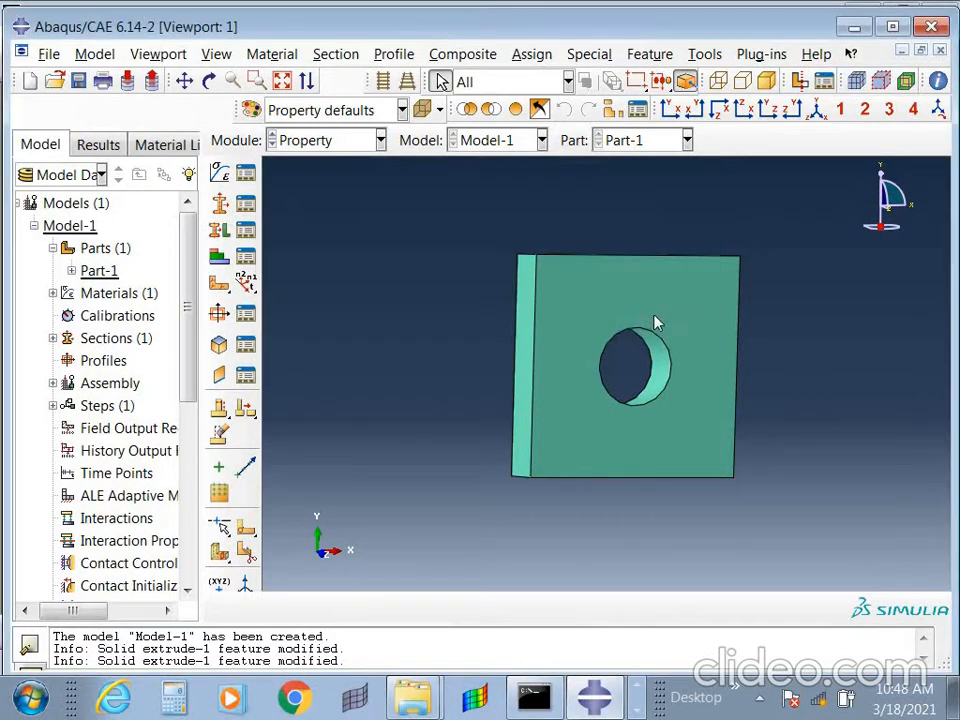
Create a dependent (mesh on part) instance of Part-1 in the assembly.
click(318, 141)
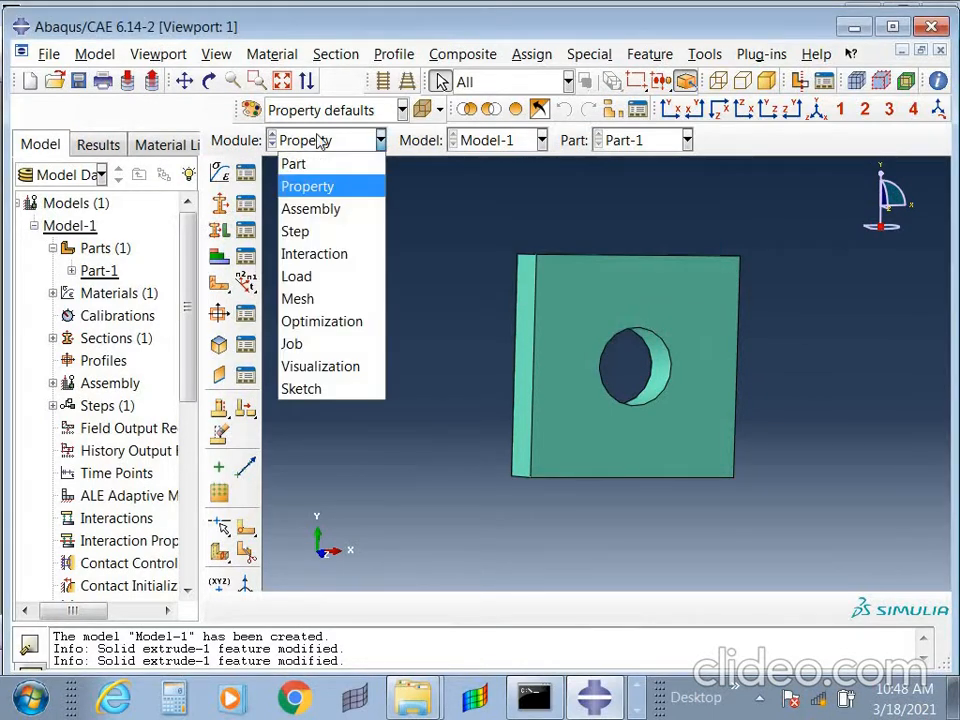
click(318, 211)
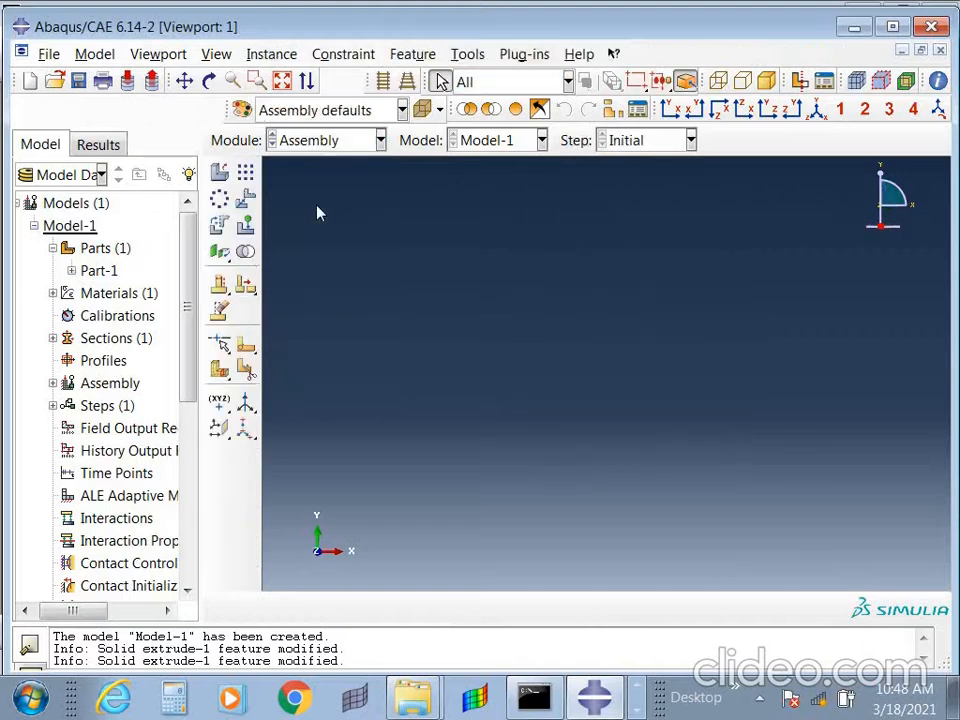
click(220, 178)
drag(437, 246, 225, 120)
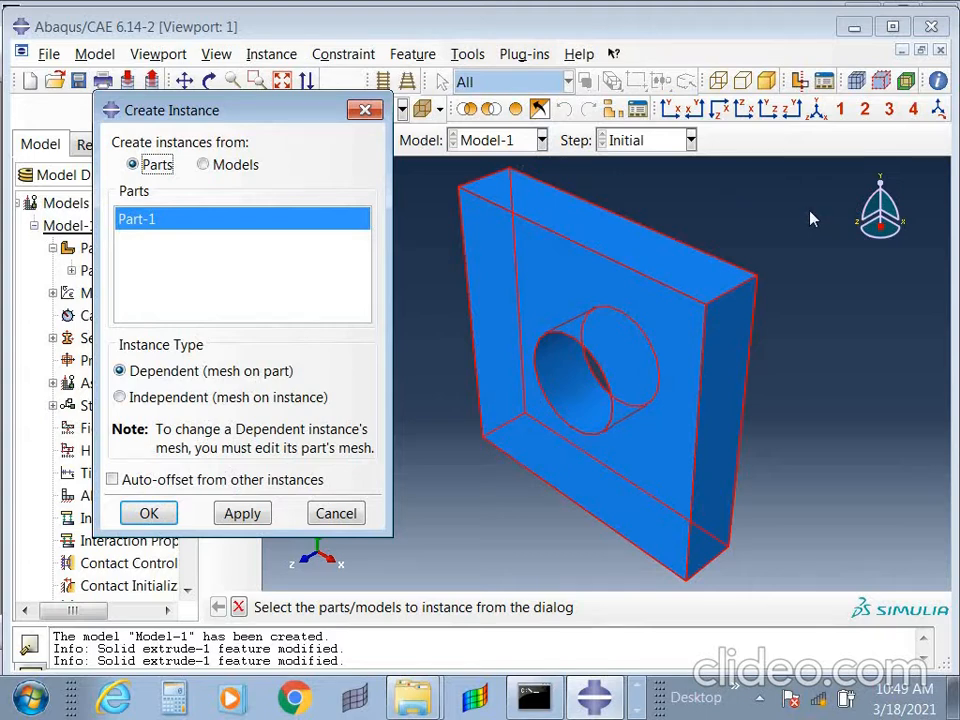
click(169, 400)
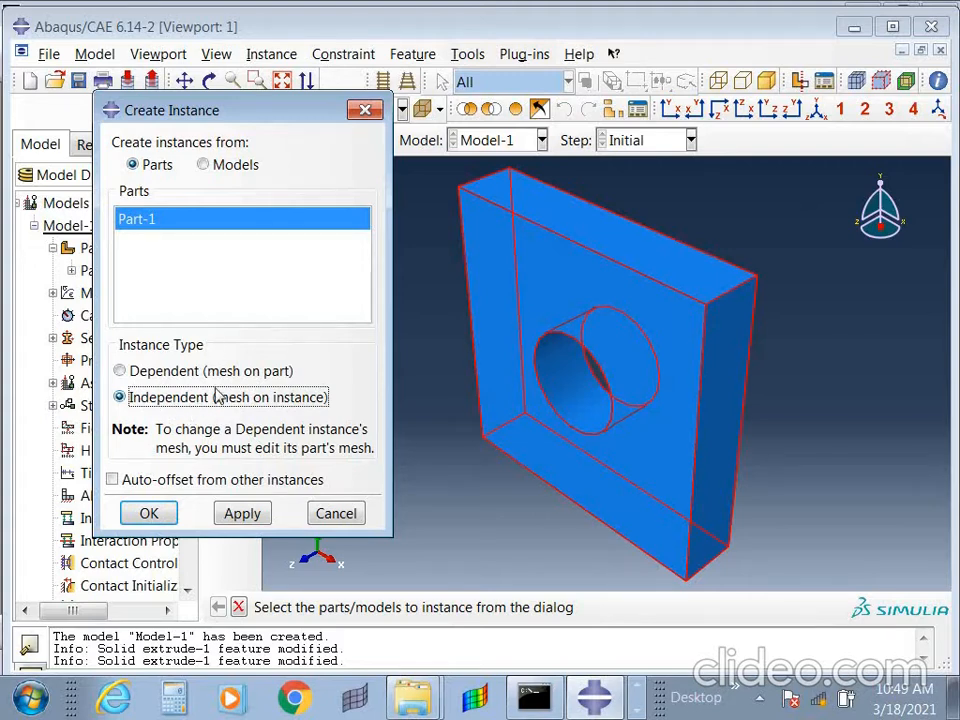
click(180, 378)
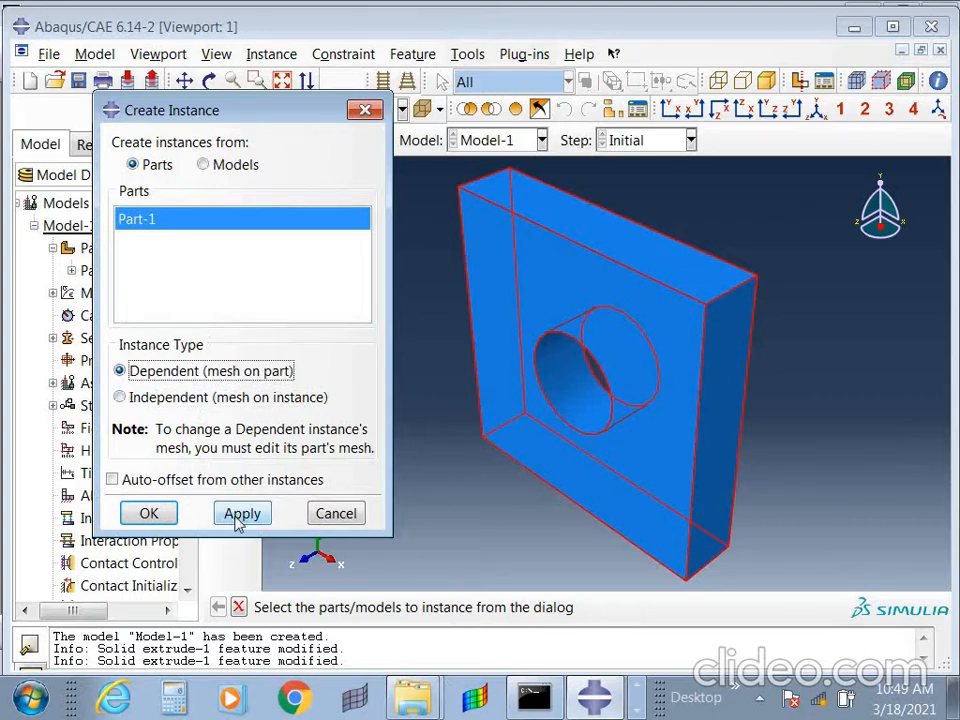
click(167, 516)
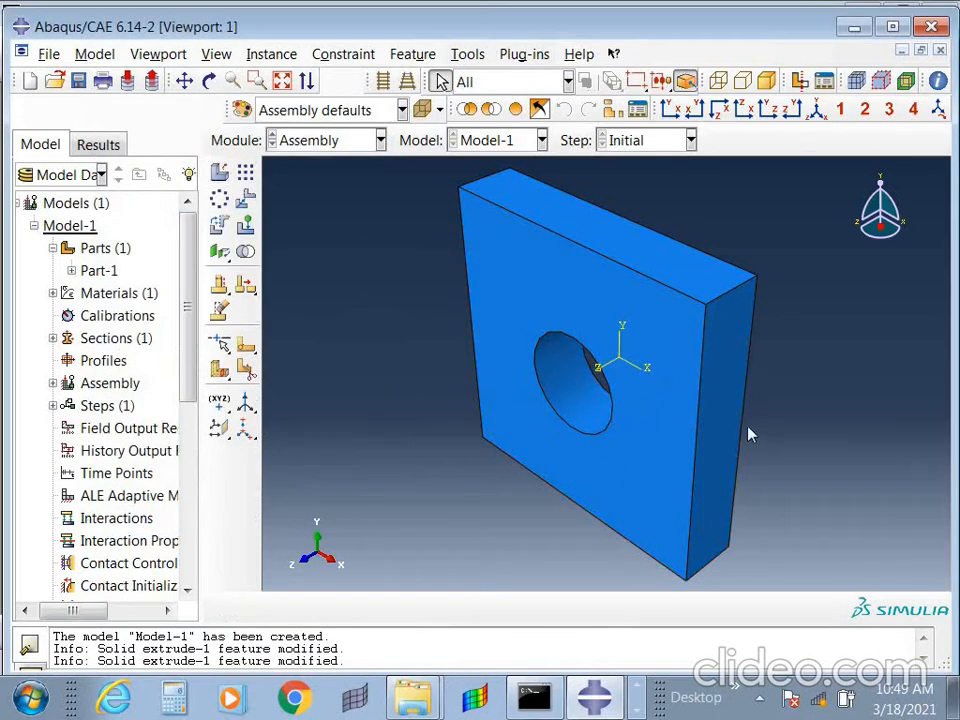
Start a new analysis step inserted after Initial and name it modal_Analysis.
ctrl+alt+drag(748, 433, 746, 394)
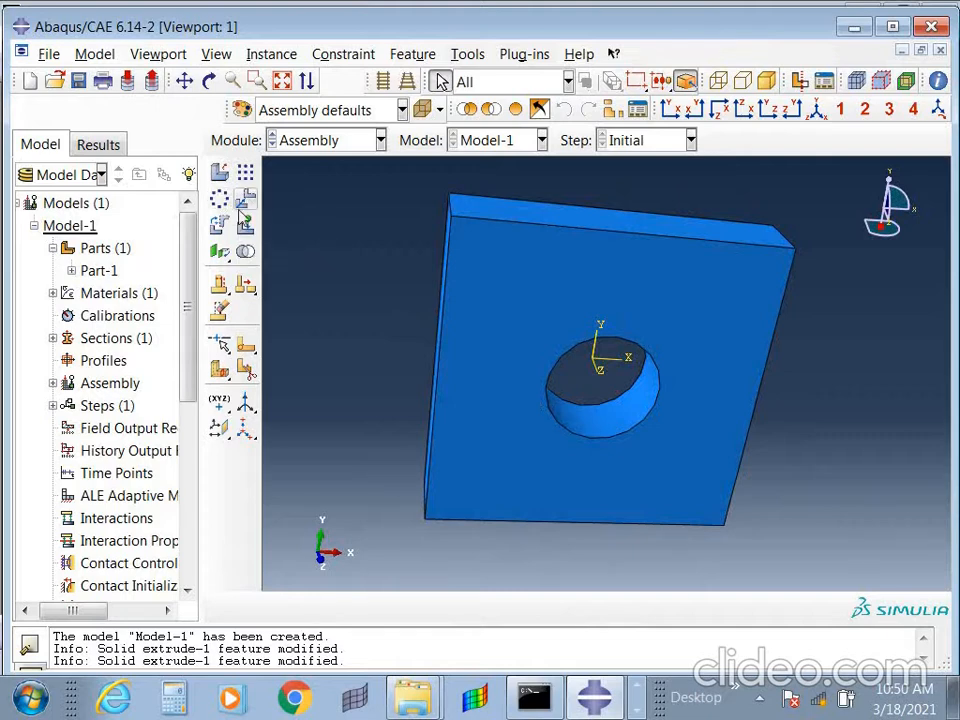
click(326, 142)
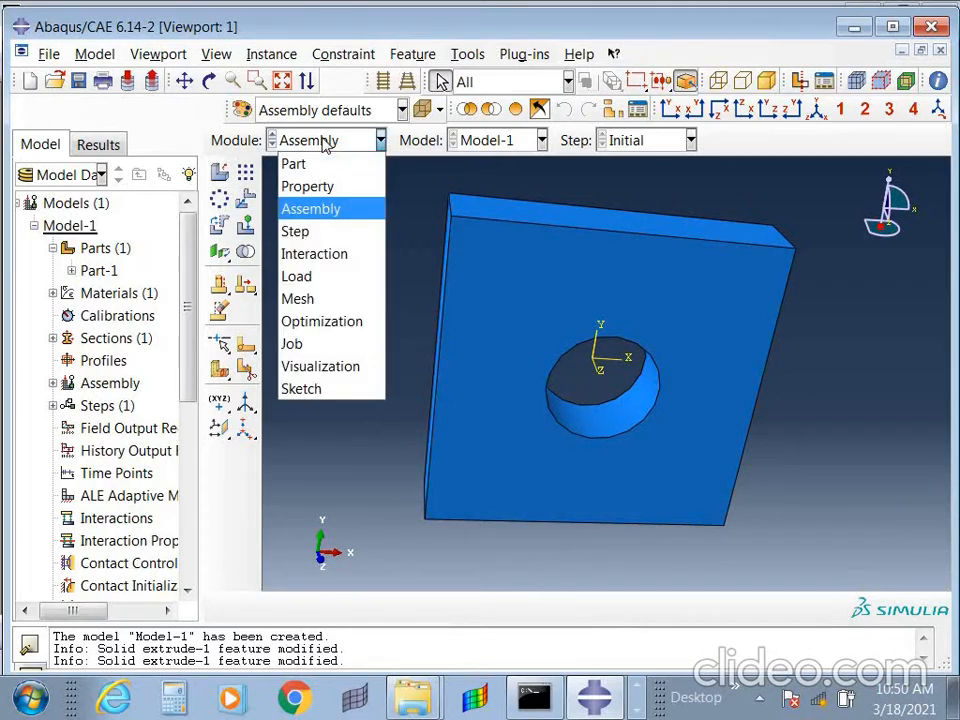
click(316, 232)
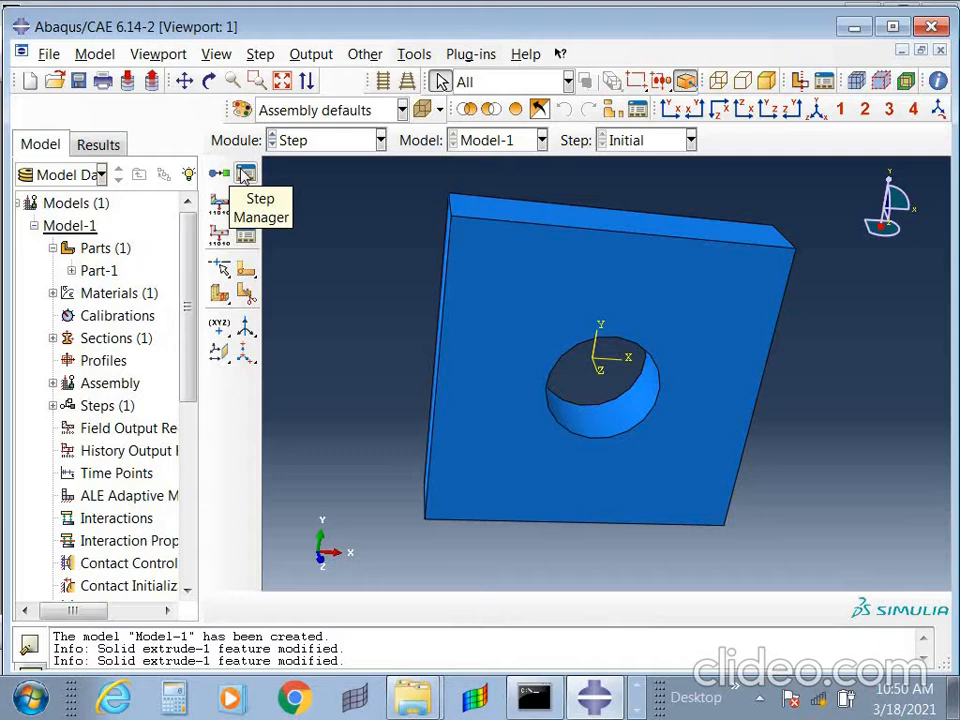
click(219, 173)
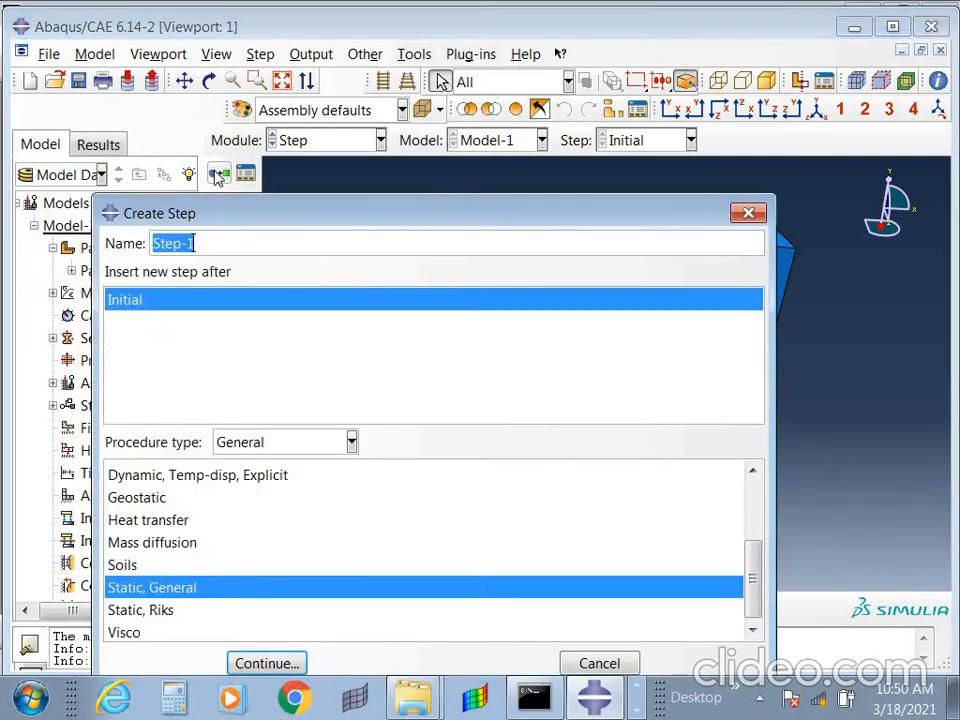
drag(338, 230, 364, 125)
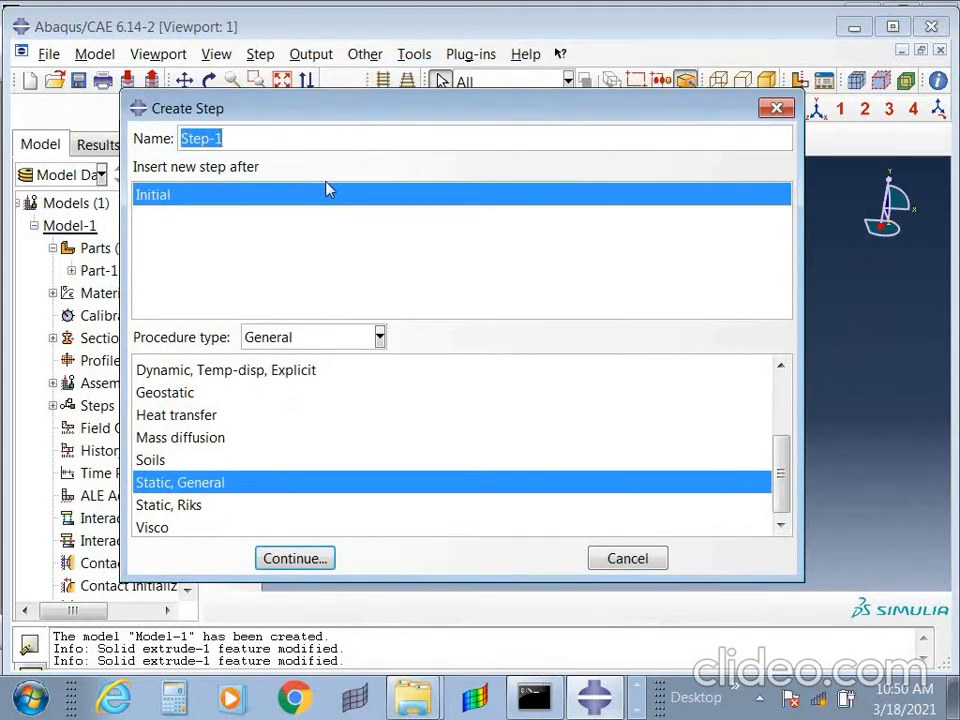
text(m)
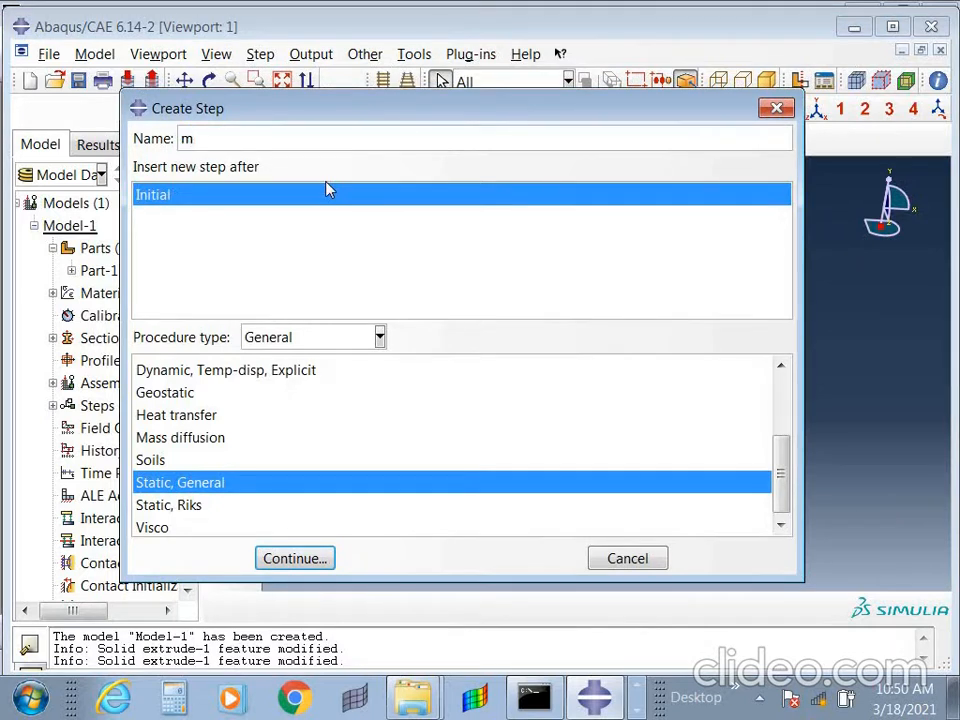
text(odal_Analysis)
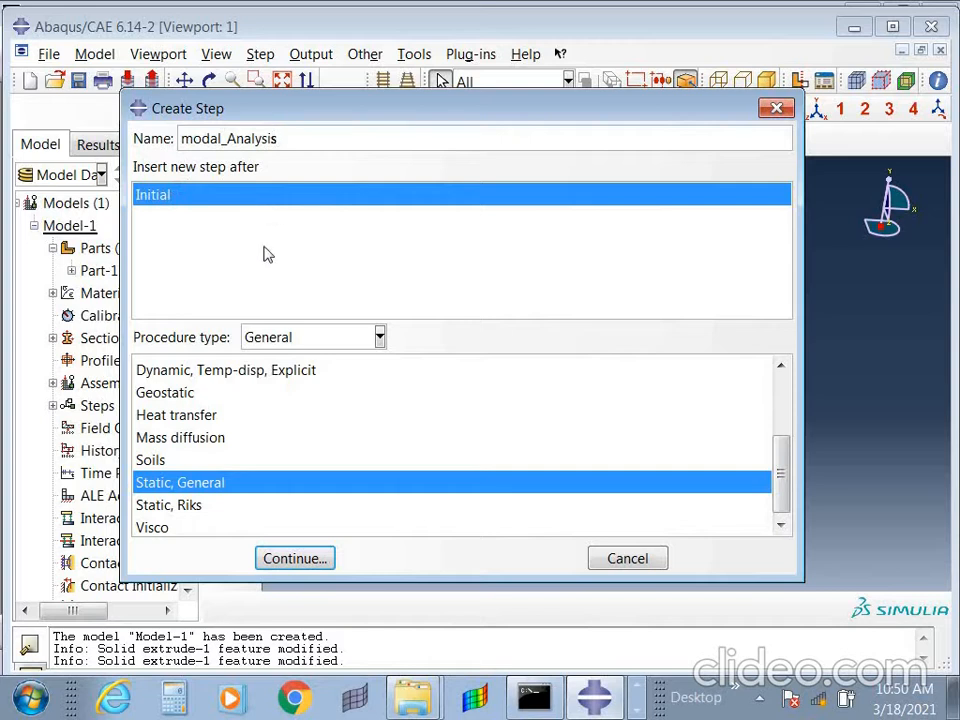
Look through the general procedures offered for the new step, including mass diffusion, the static options and Visco.
scroll(219, 484, up, 2)
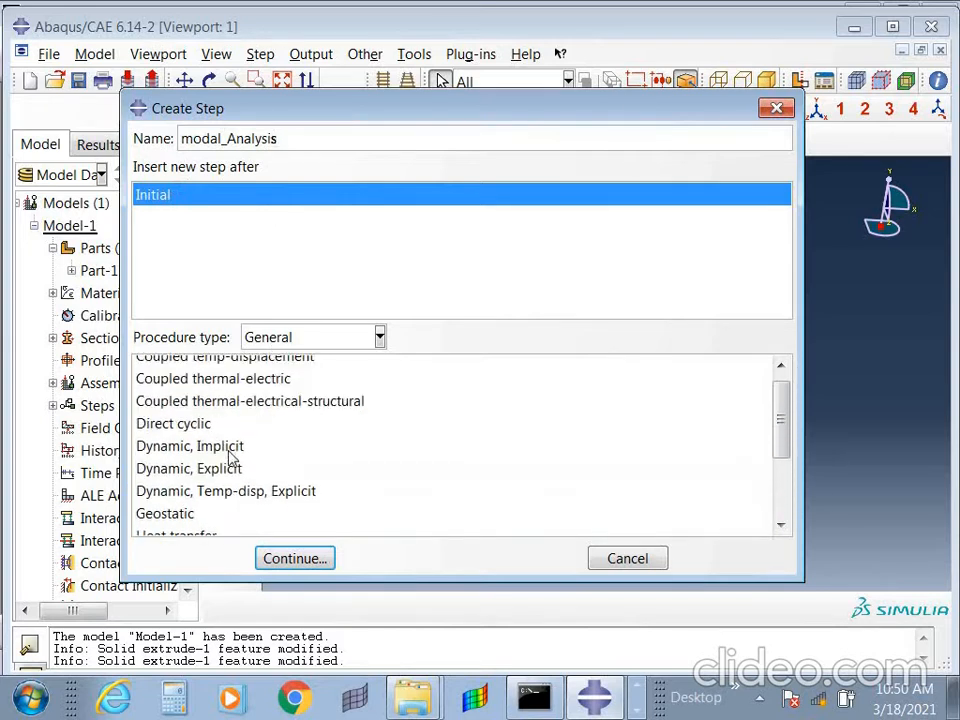
scroll(187, 375, down, 1)
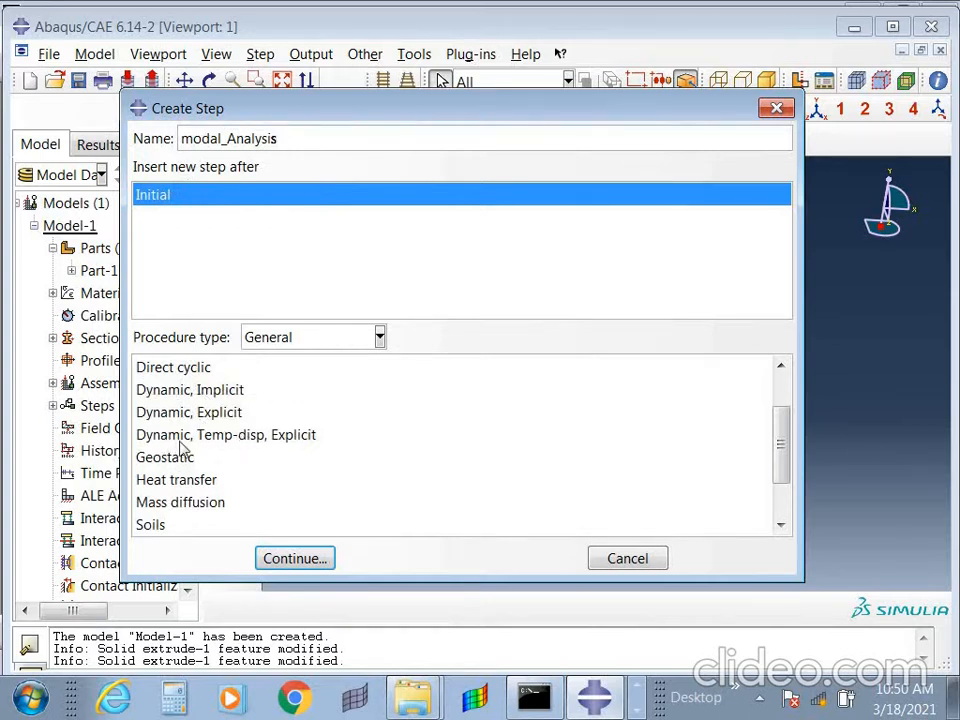
click(190, 506)
scroll(206, 484, down, 1)
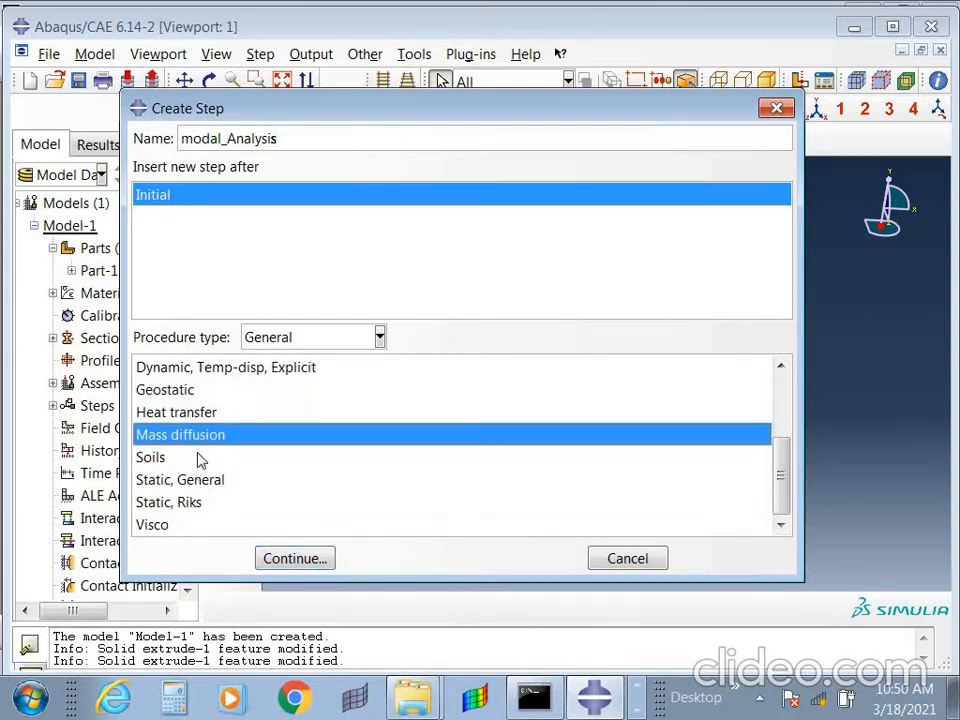
click(185, 481)
click(169, 506)
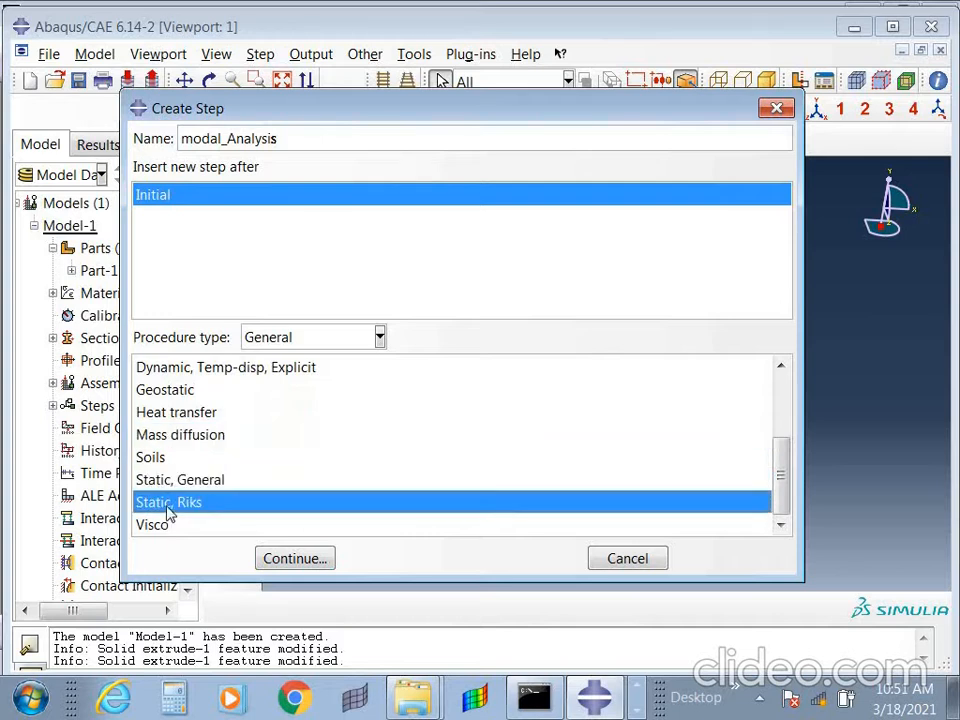
click(170, 526)
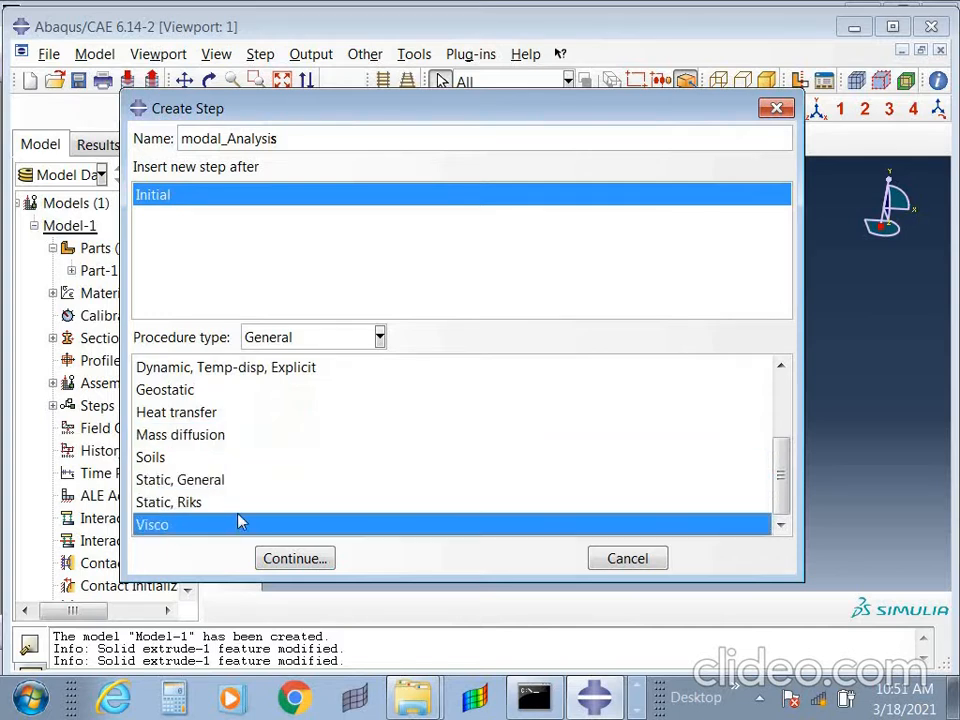
click(165, 482)
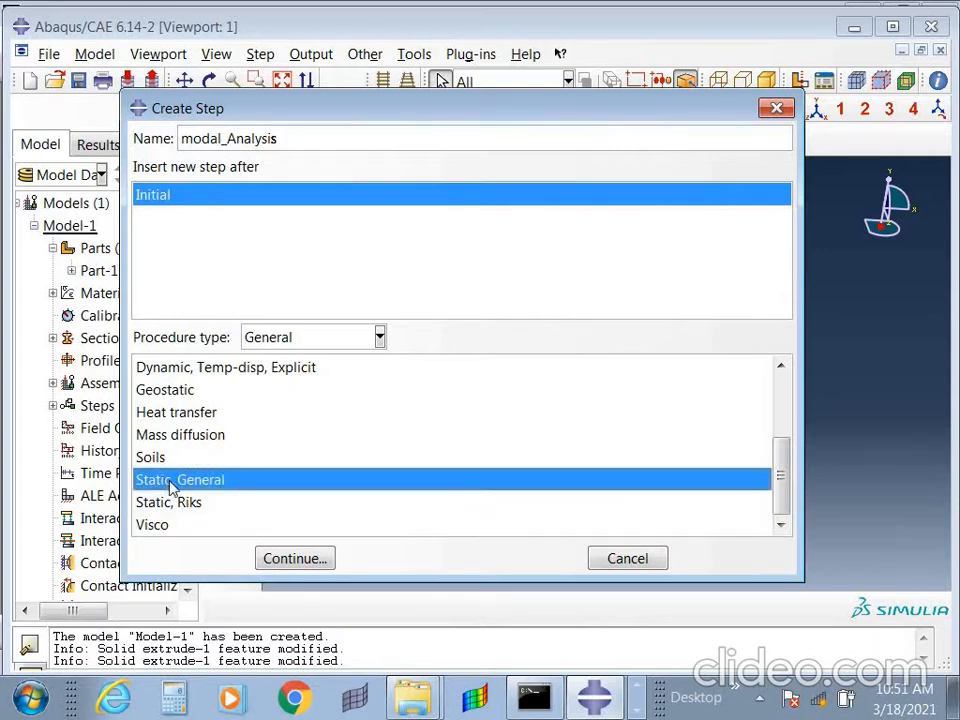
Choose the Frequency procedure of the Linear perturbation type for the modal_Analysis step and continue to its settings.
click(312, 340)
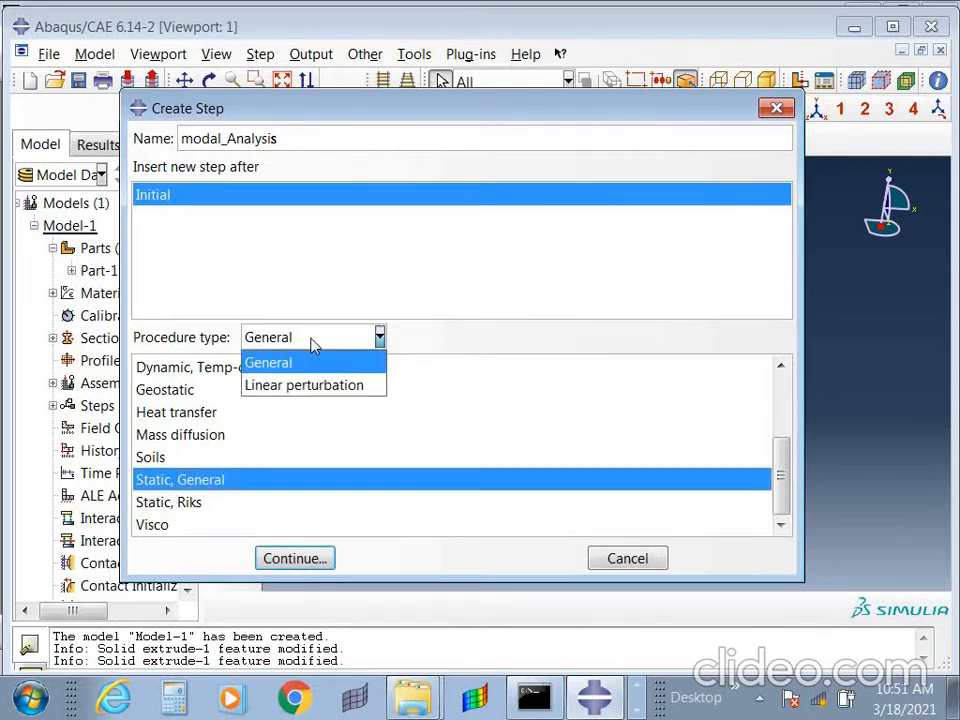
click(288, 390)
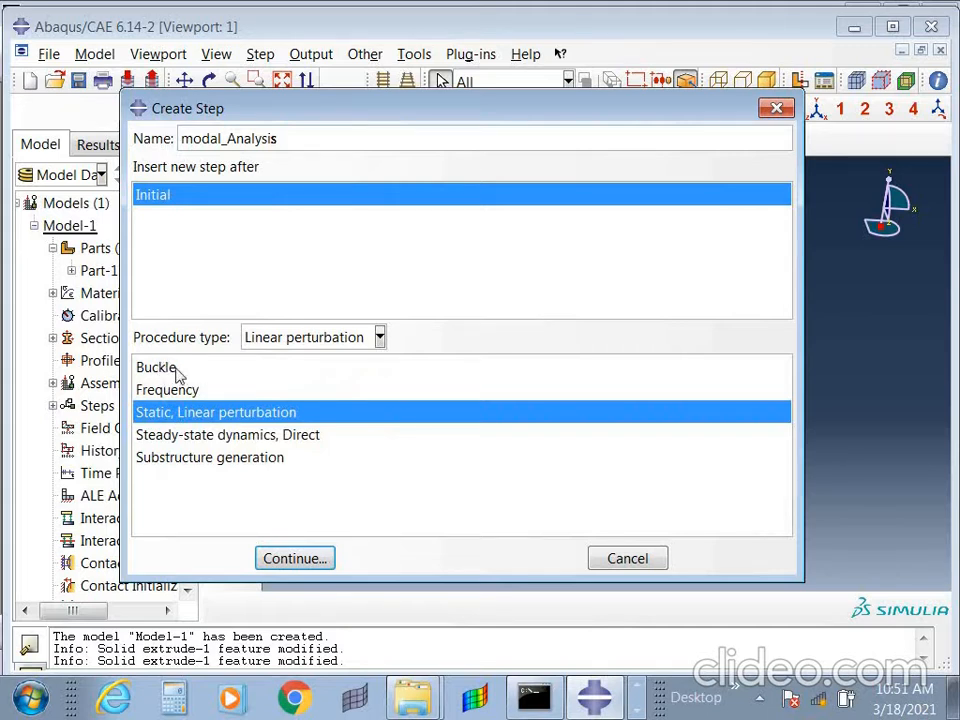
click(197, 392)
click(207, 418)
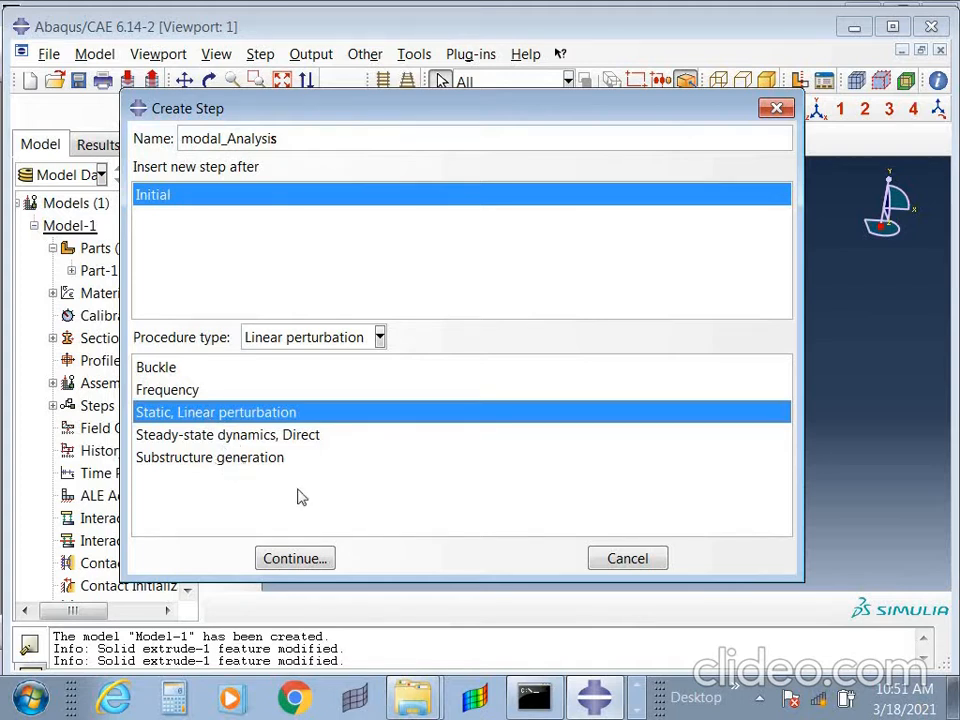
click(171, 393)
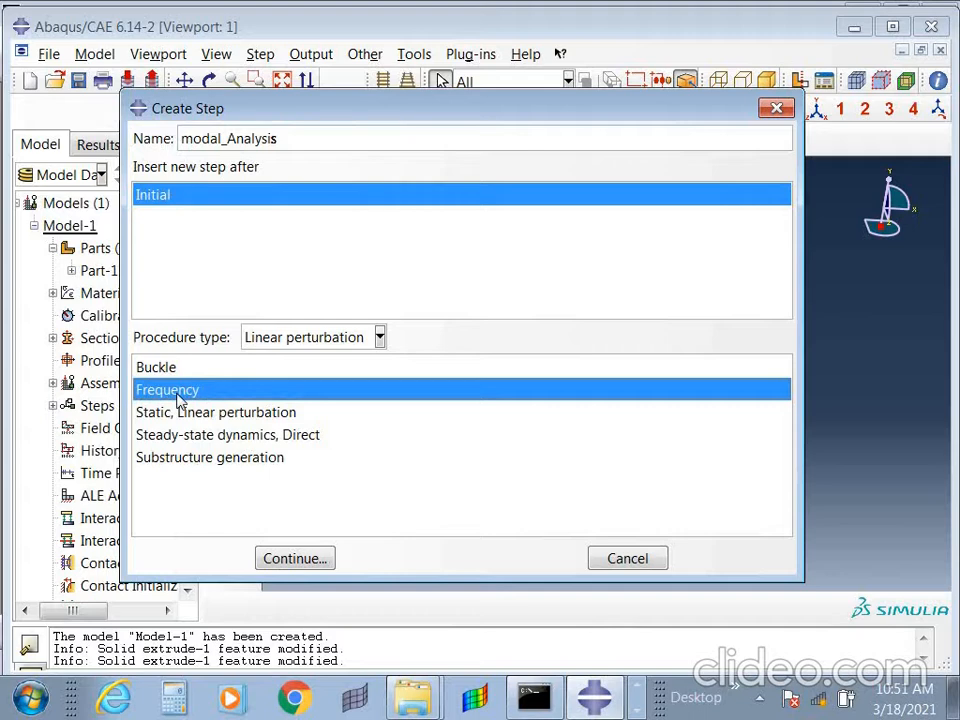
click(294, 560)
Request 10 eigenvalues for the frequency step, keeping the Lanczos eigensolver and displacement normalization, and accept the step definition.
drag(438, 232, 366, 57)
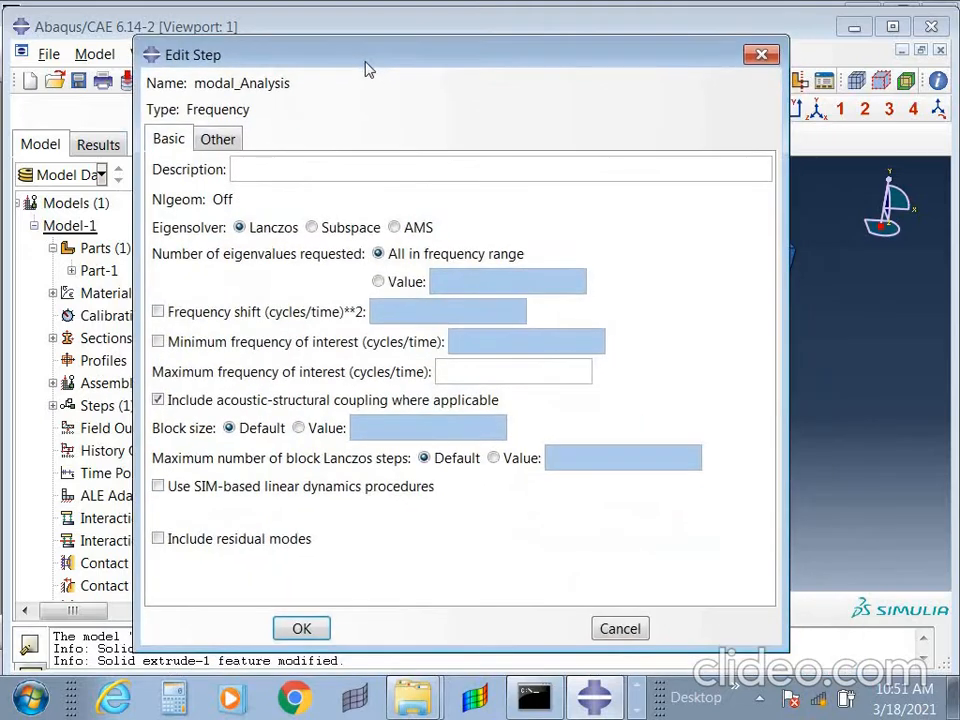
drag(143, 44, 208, 70)
drag(450, 85, 386, 41)
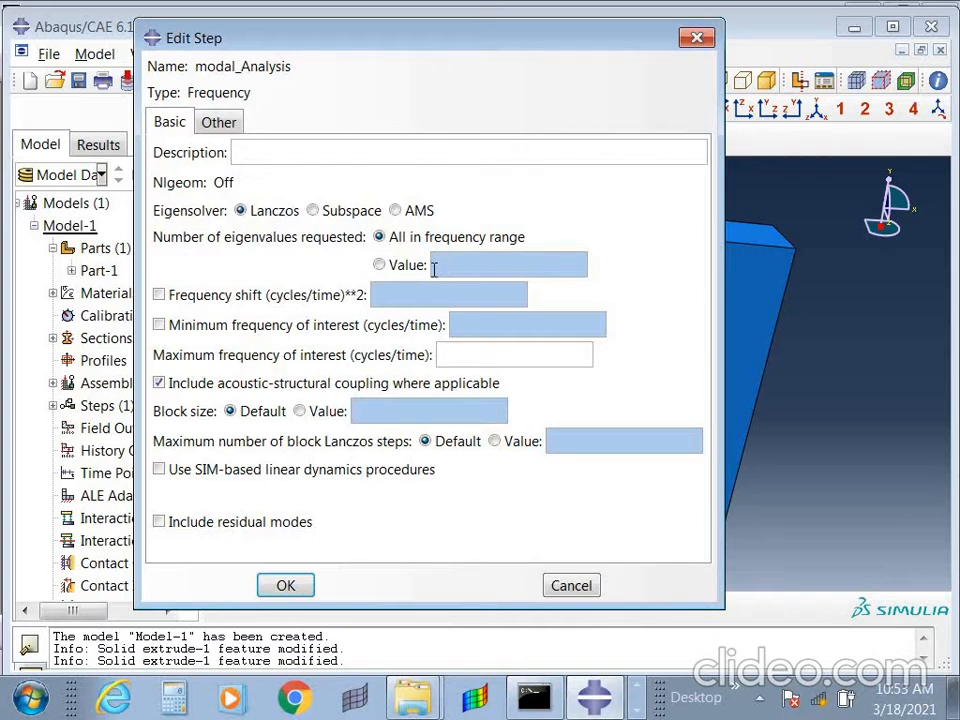
click(404, 266)
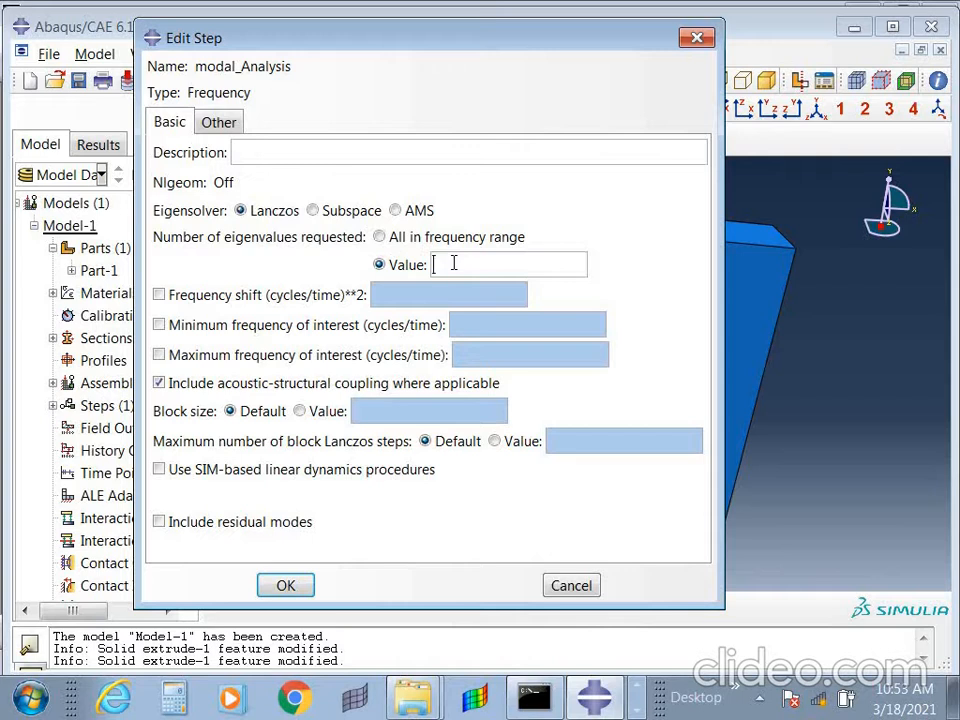
click(380, 237)
click(388, 265)
text(8)
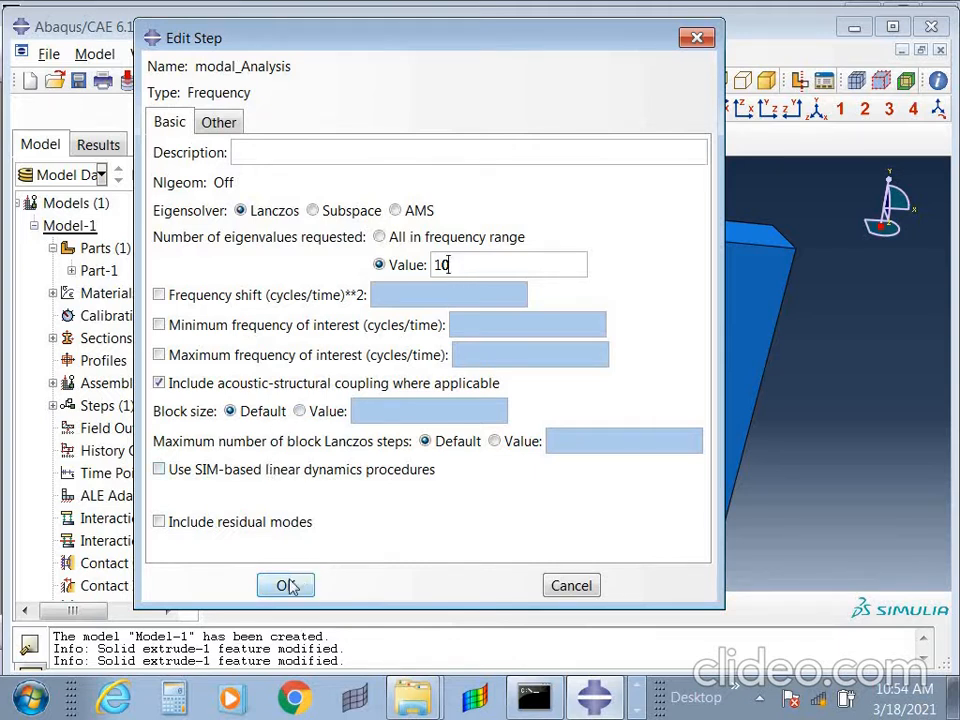
click(215, 126)
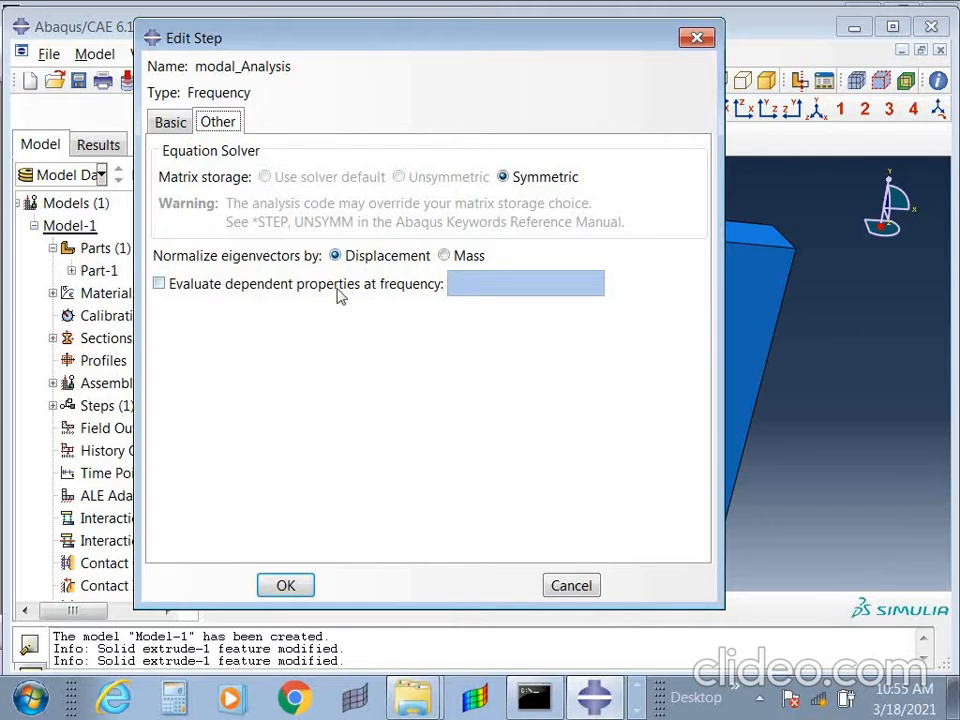
click(286, 587)
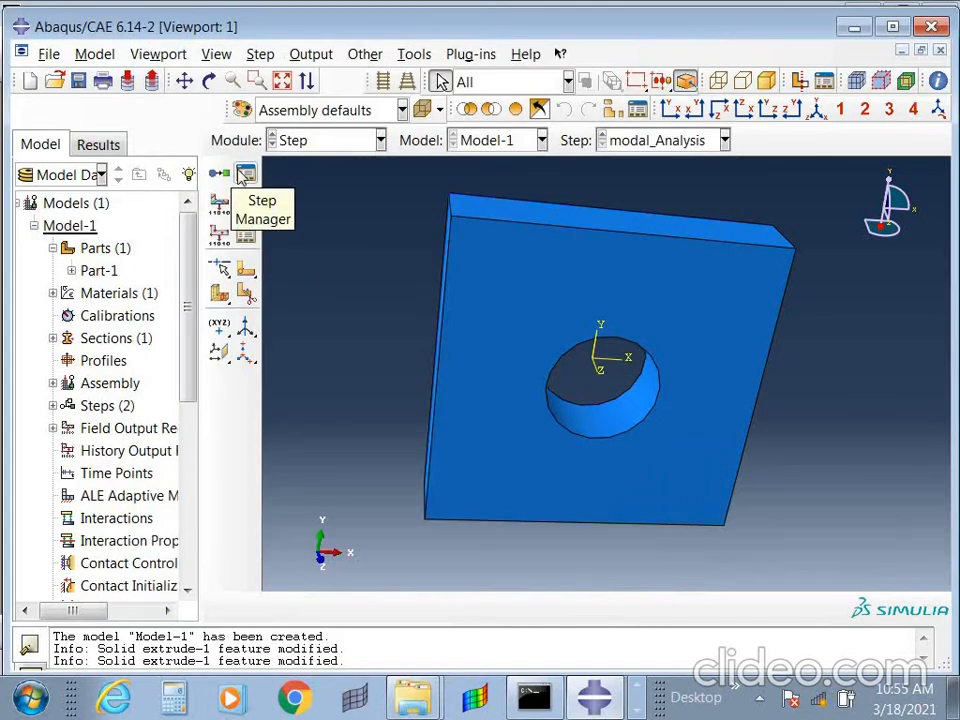
Switch to the Interaction module and look through the constraint types available, without creating a constraint.
click(325, 142)
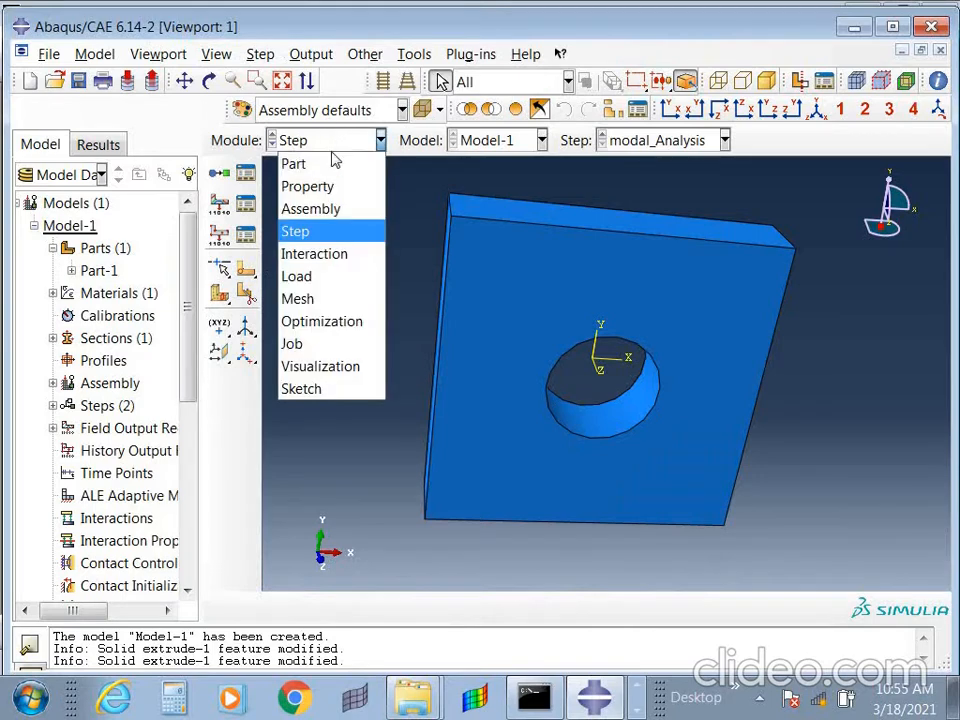
click(314, 254)
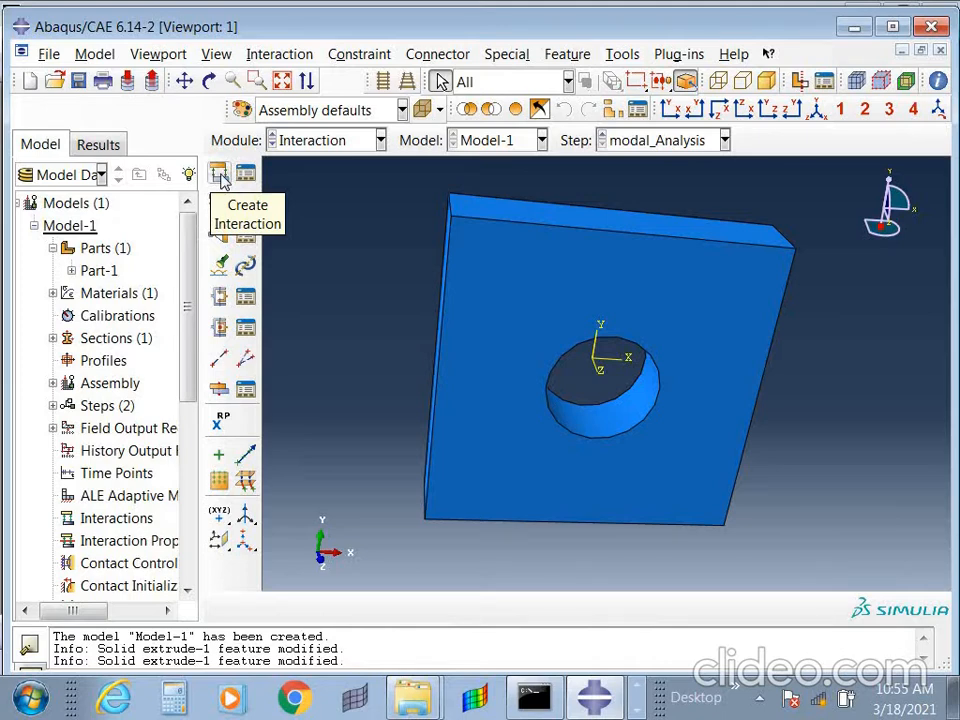
click(222, 236)
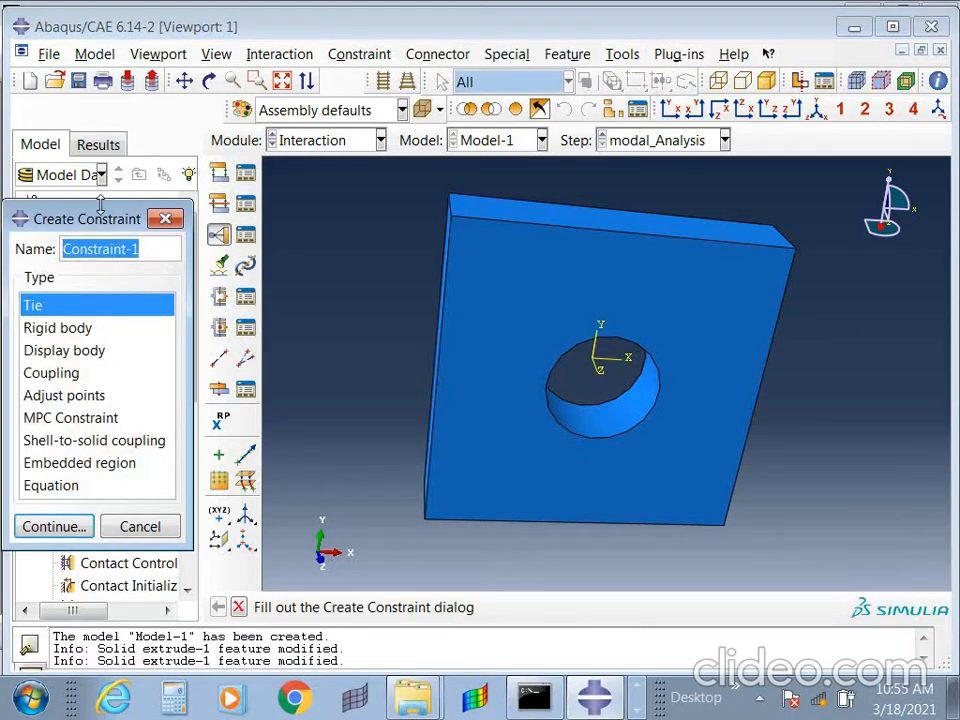
drag(103, 221, 373, 110)
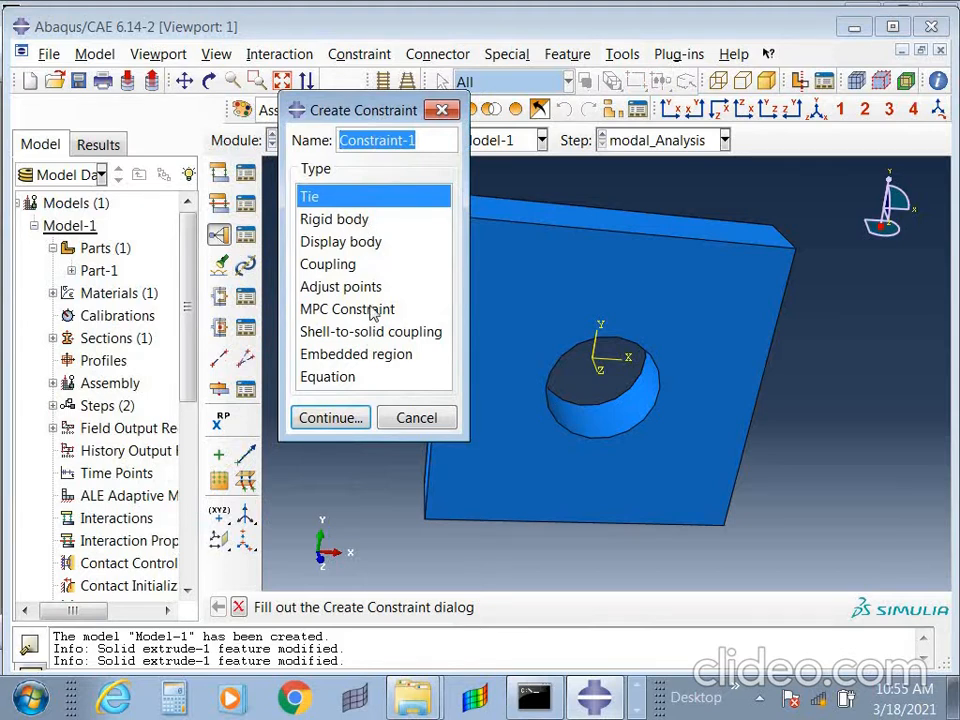
click(442, 109)
Look through the interaction property types available, such as contact and film condition, without creating one.
click(245, 204)
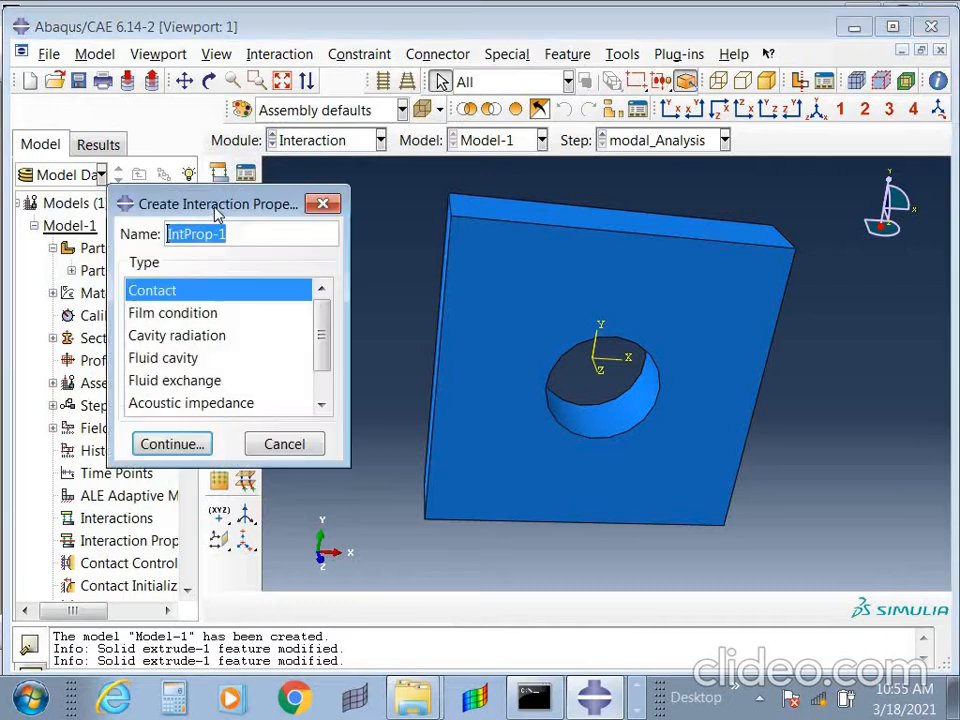
drag(202, 209, 340, 148)
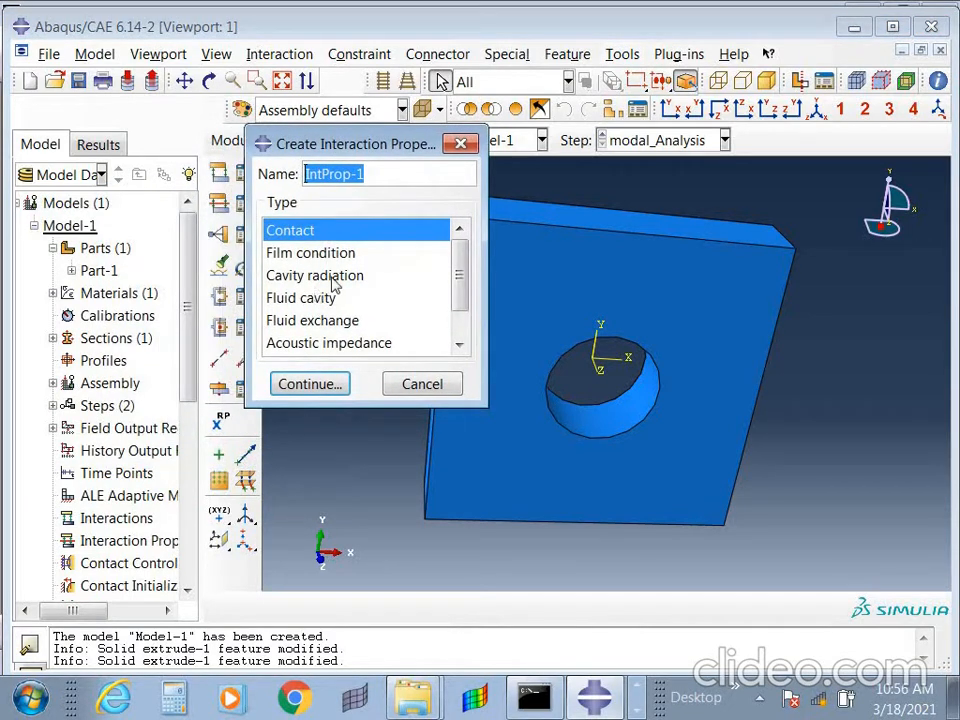
scroll(315, 290, down, 1)
click(422, 385)
Switch to the Load module and examine the plate's side face without applying any load or boundary condition.
click(321, 145)
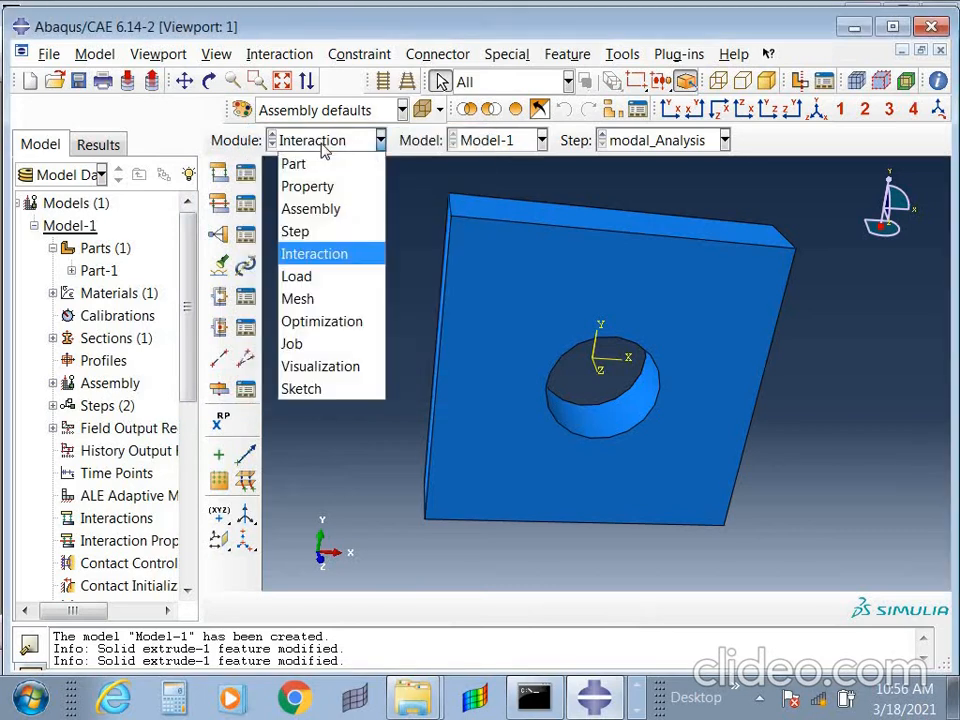
click(305, 276)
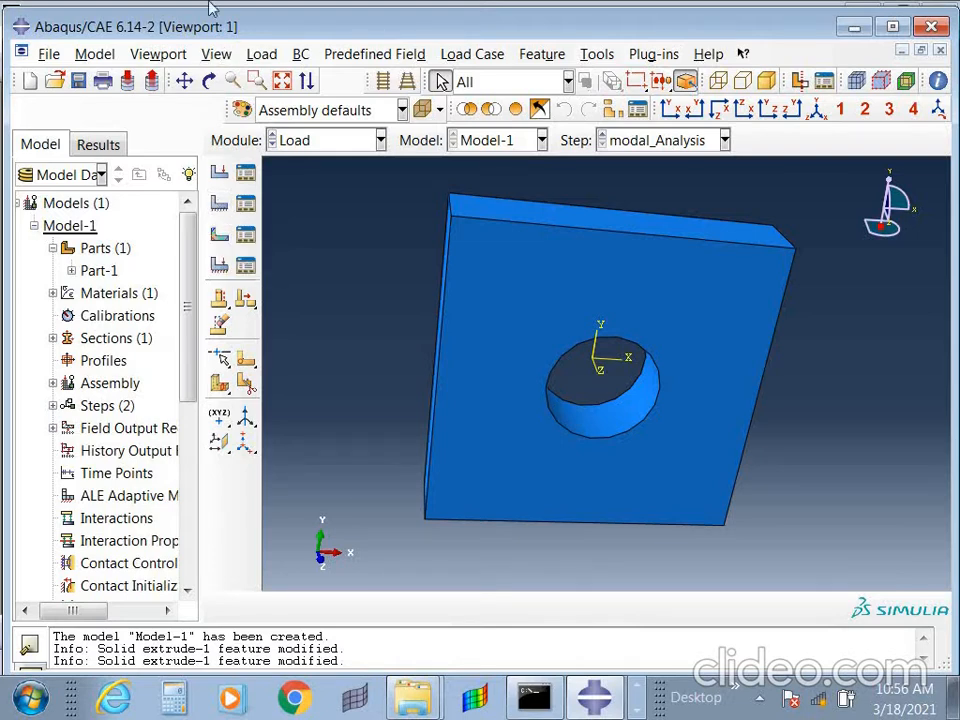
ctrl+alt+drag(643, 330, 491, 325)
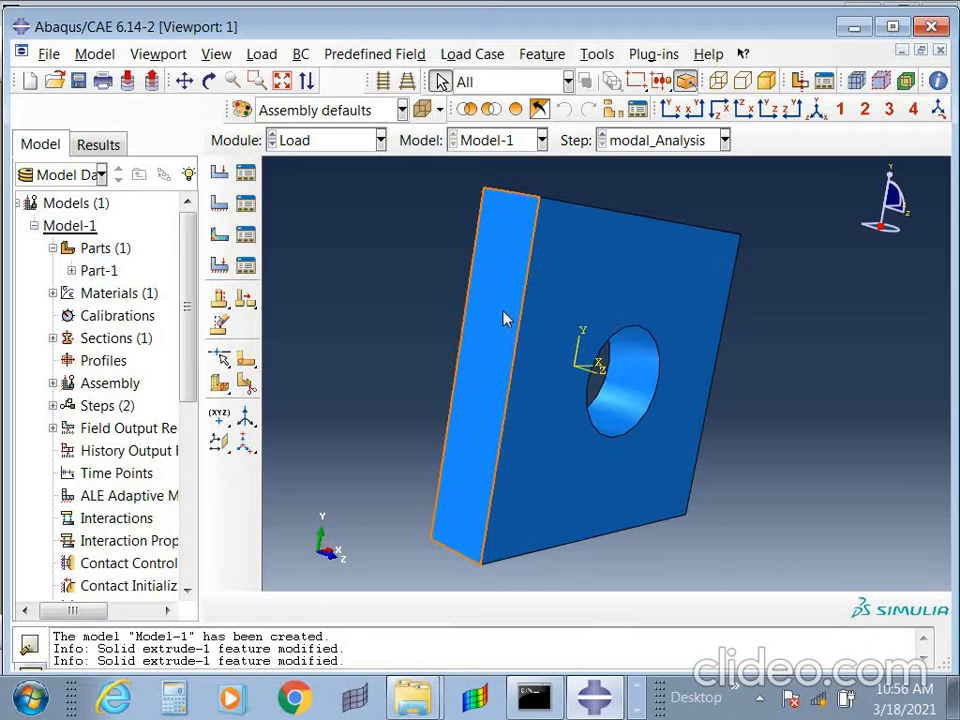
Switch to the Mesh module and try to seed the plate instance in the assembly.
click(323, 143)
click(318, 300)
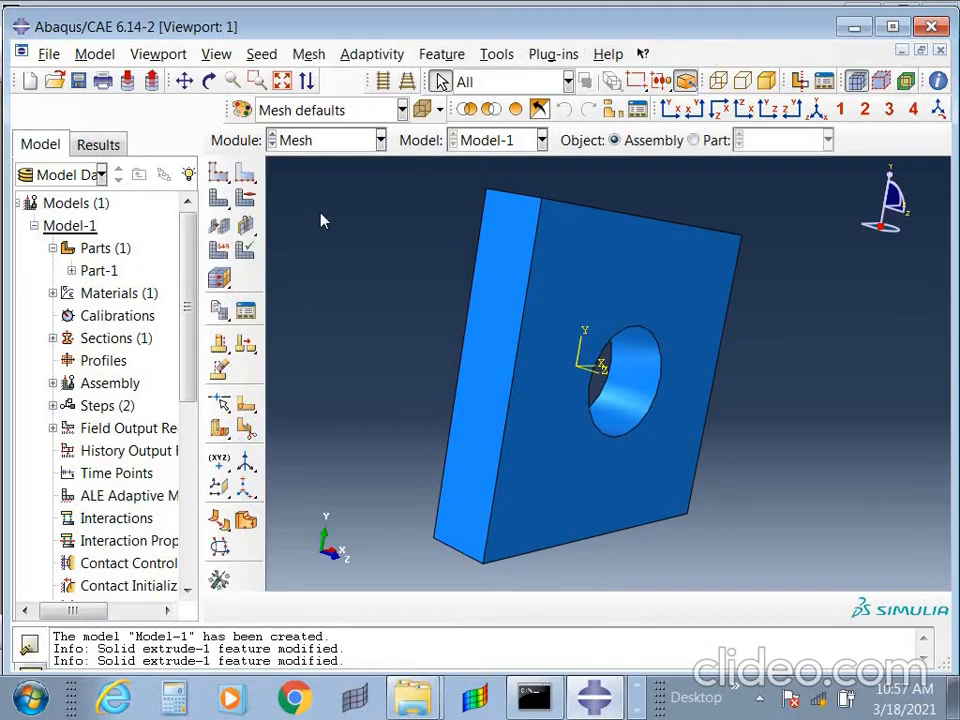
click(229, 176)
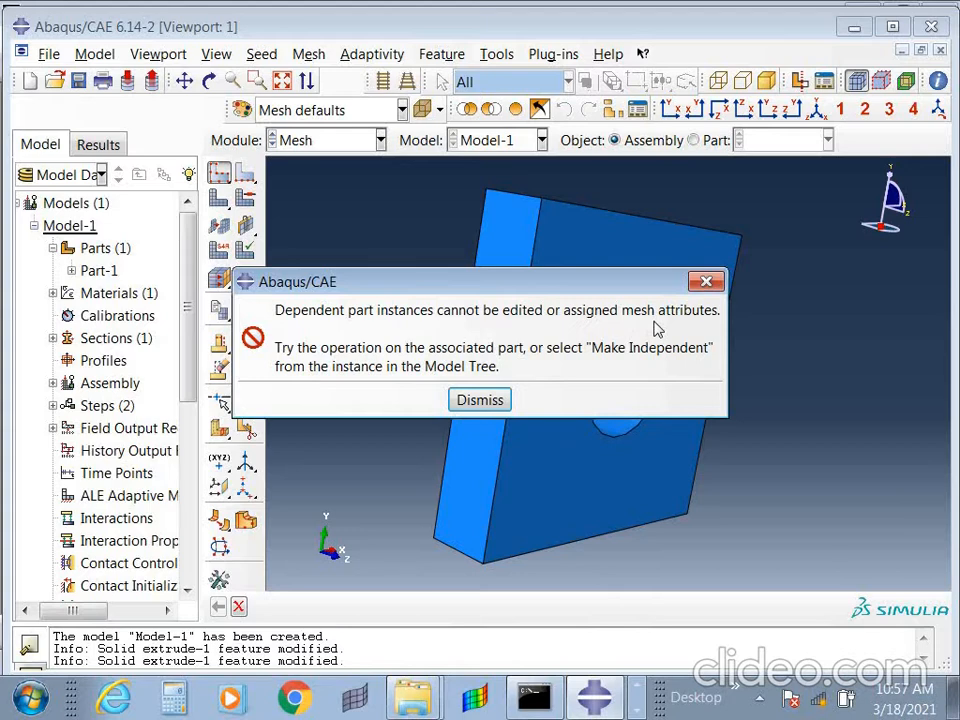
click(488, 400)
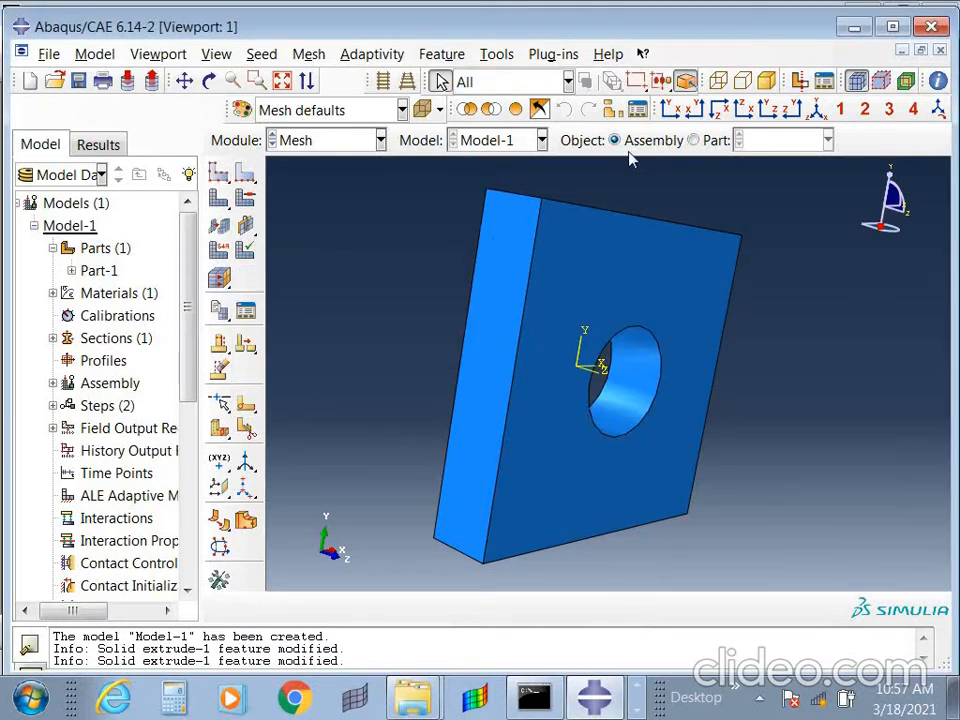
Make Part-1 the object for meshing and assign global seeds of approximate size 1, keeping curvature control with a 0.1 deviation factor.
click(694, 141)
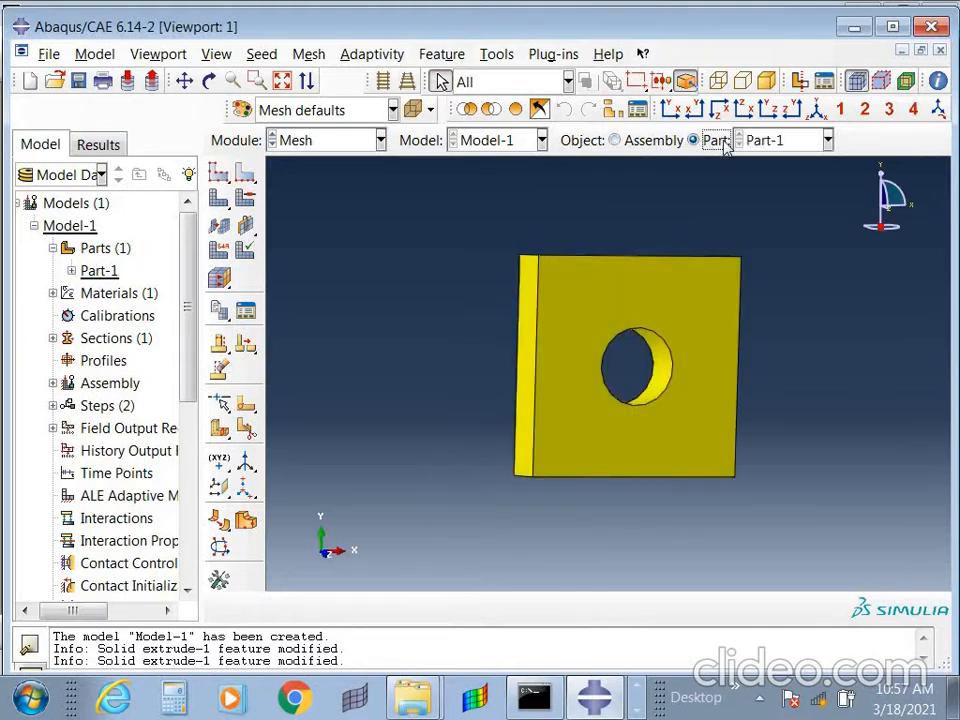
click(220, 175)
drag(508, 420, 304, 182)
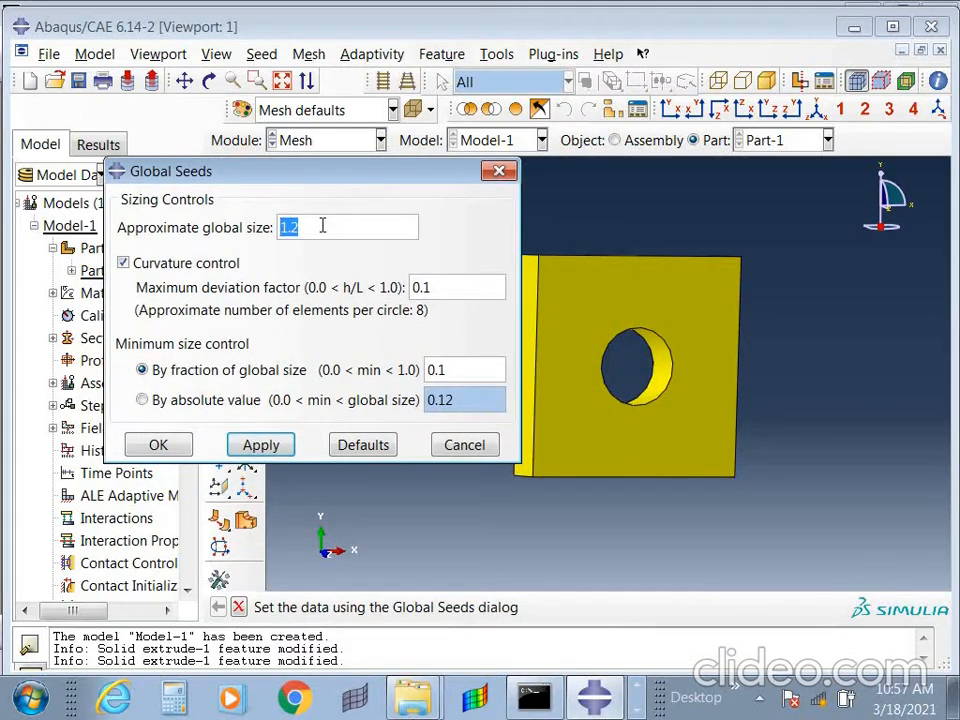
key(BackSpace)
text(1)
click(258, 445)
drag(368, 176, 212, 181)
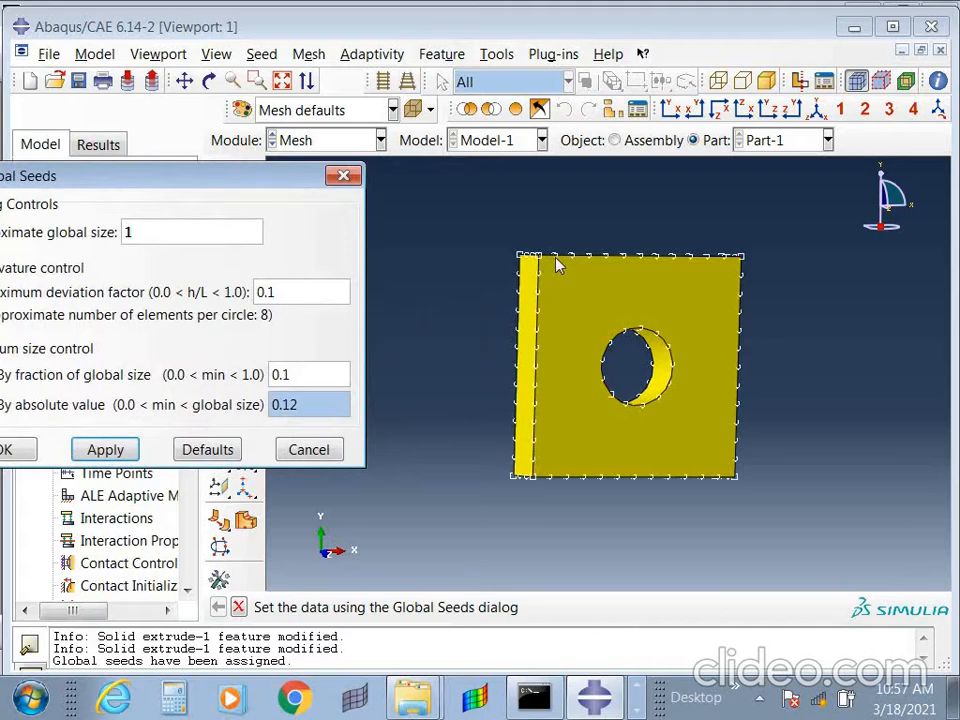
click(603, 432)
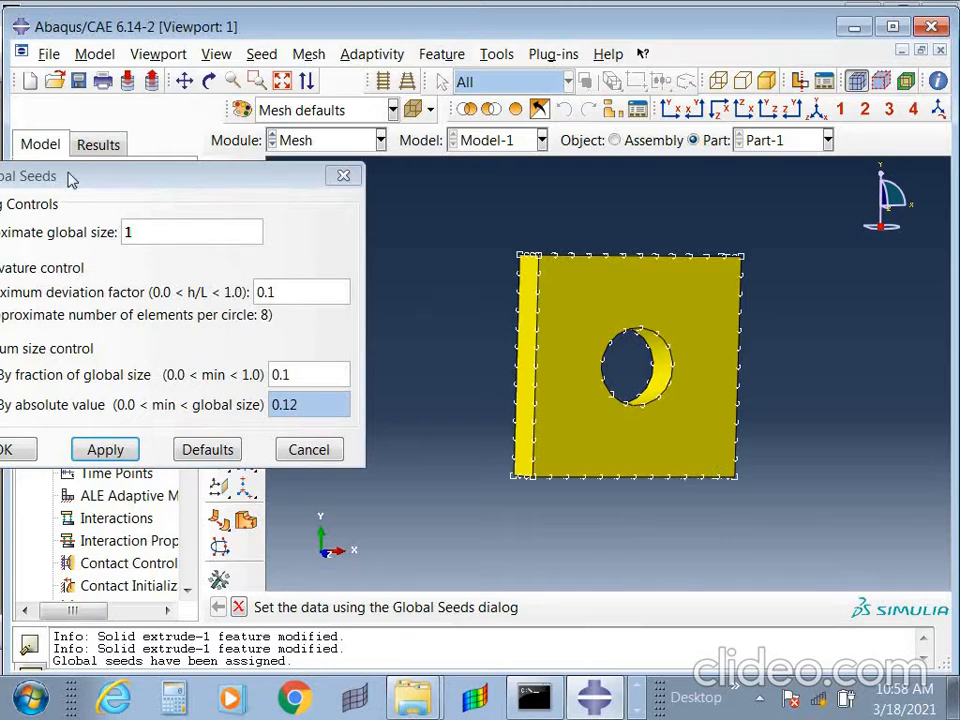
drag(102, 180, 172, 150)
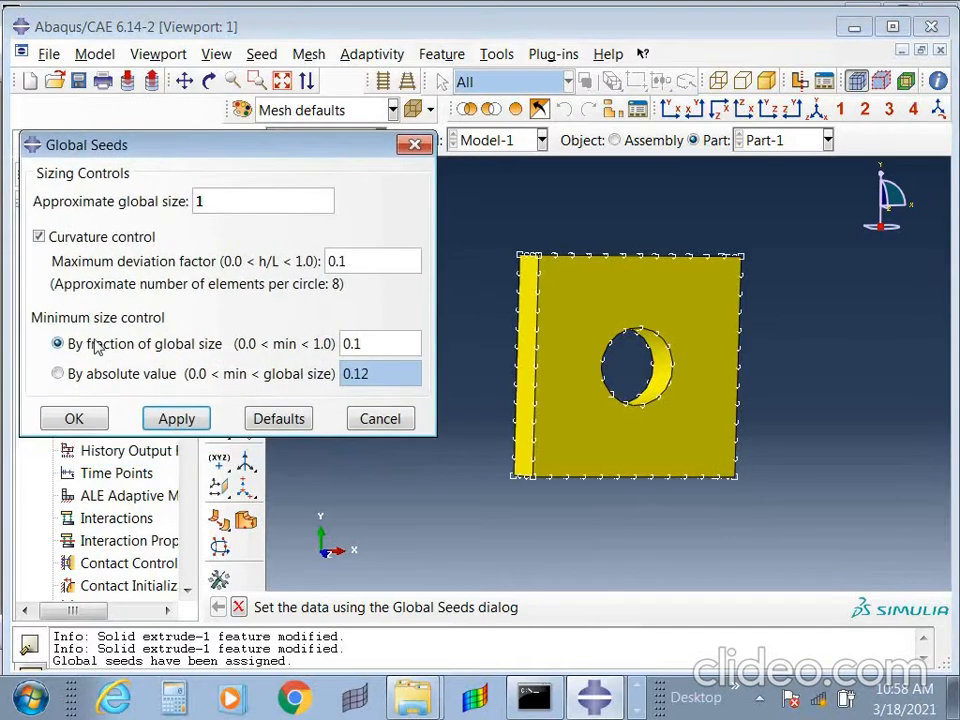
click(76, 421)
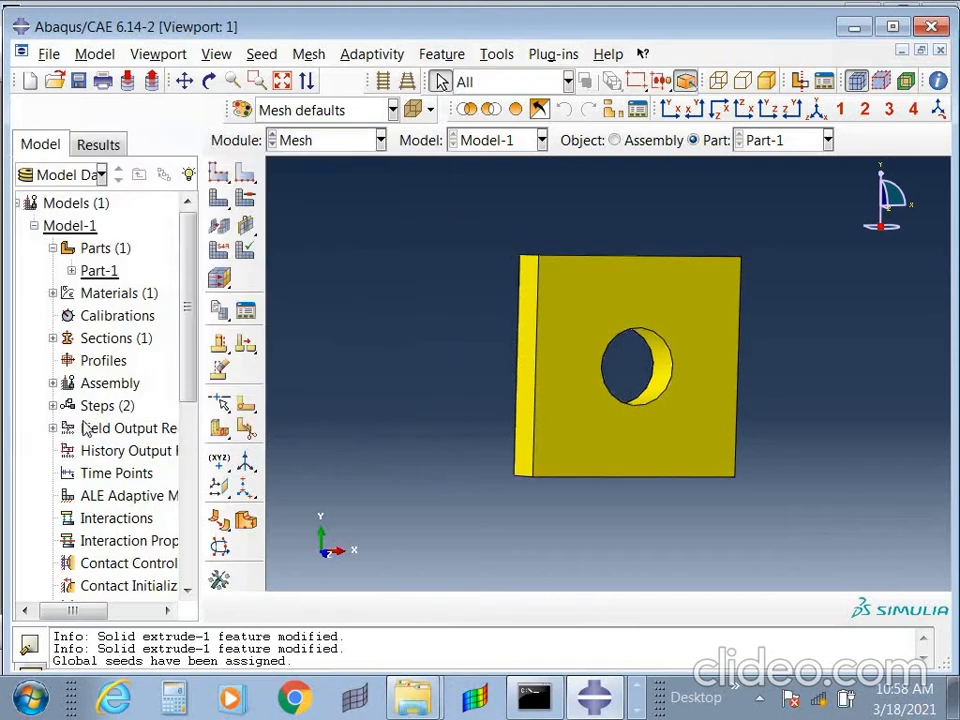
Assign the Tet element shape to the plate in the mesh controls, with the Free technique and default algorithm.
click(248, 201)
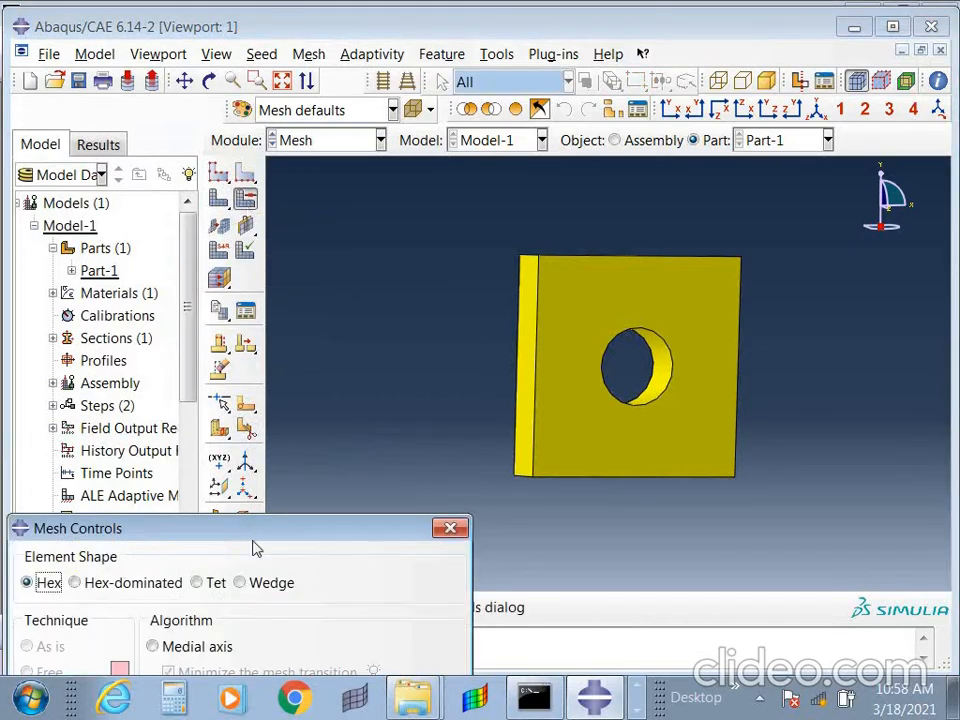
drag(251, 530, 266, 116)
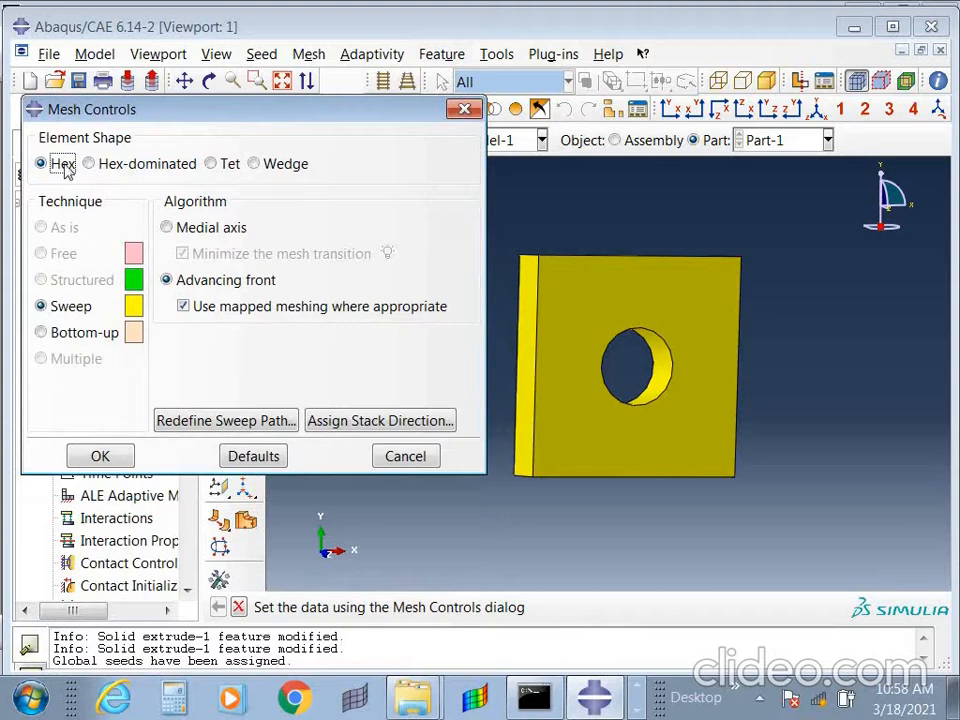
click(211, 164)
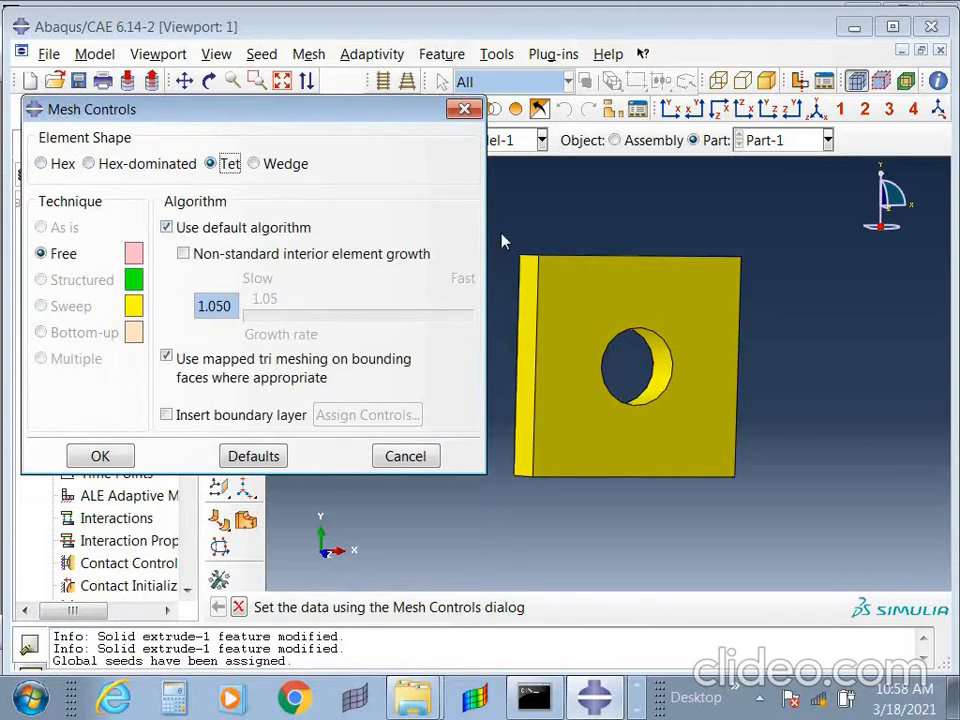
click(125, 457)
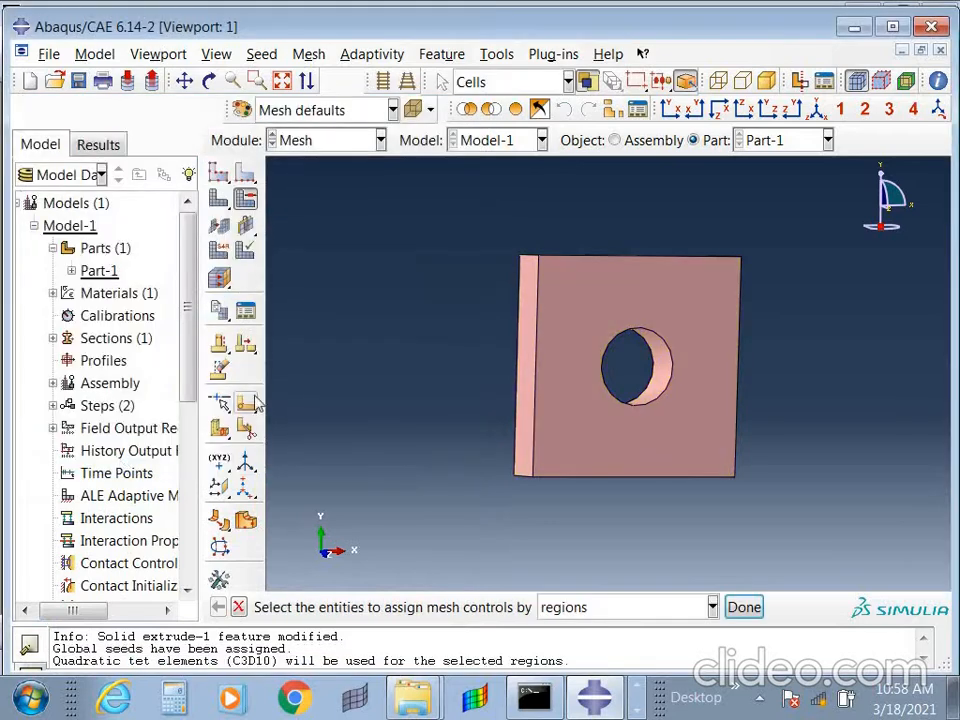
Mesh Part-1 and inspect the resulting mesh on the other side of the plate.
click(220, 200)
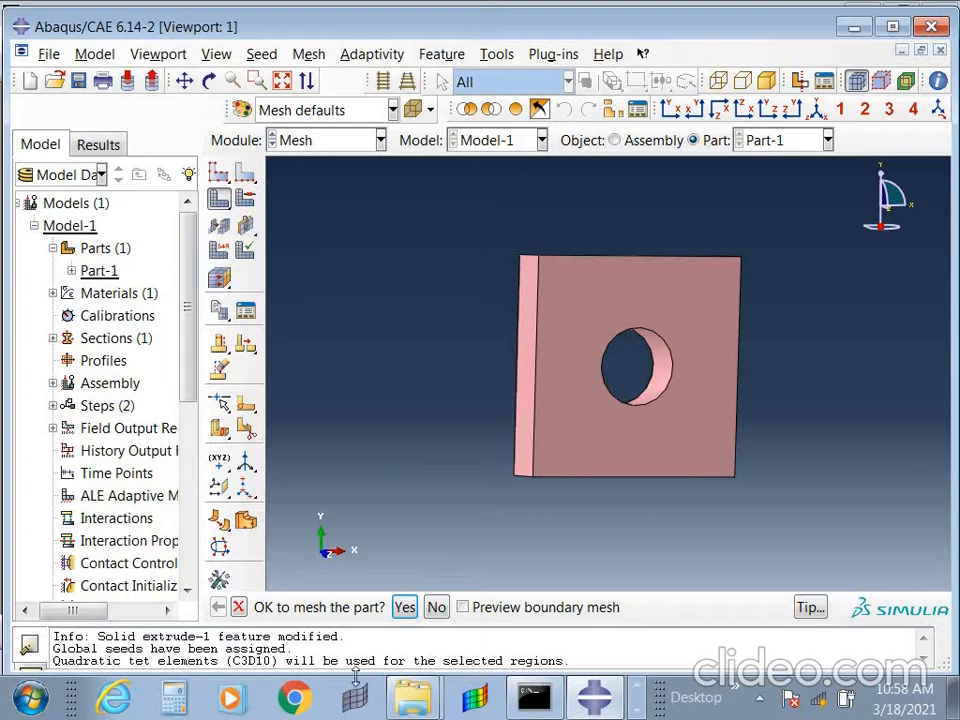
click(404, 607)
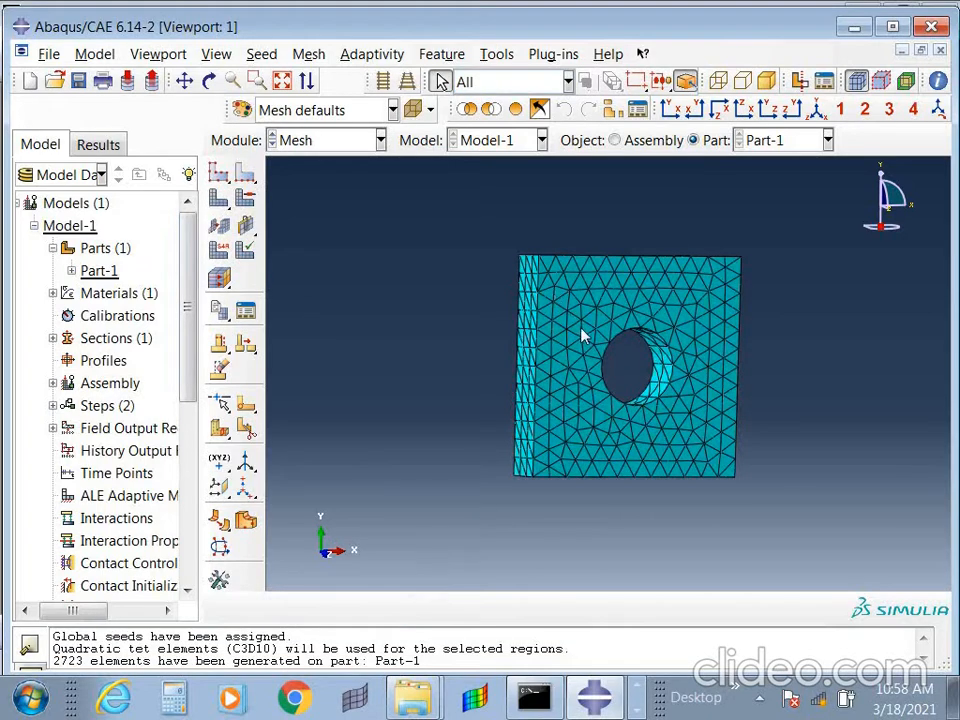
key(F3)
drag(793, 371, 583, 407)
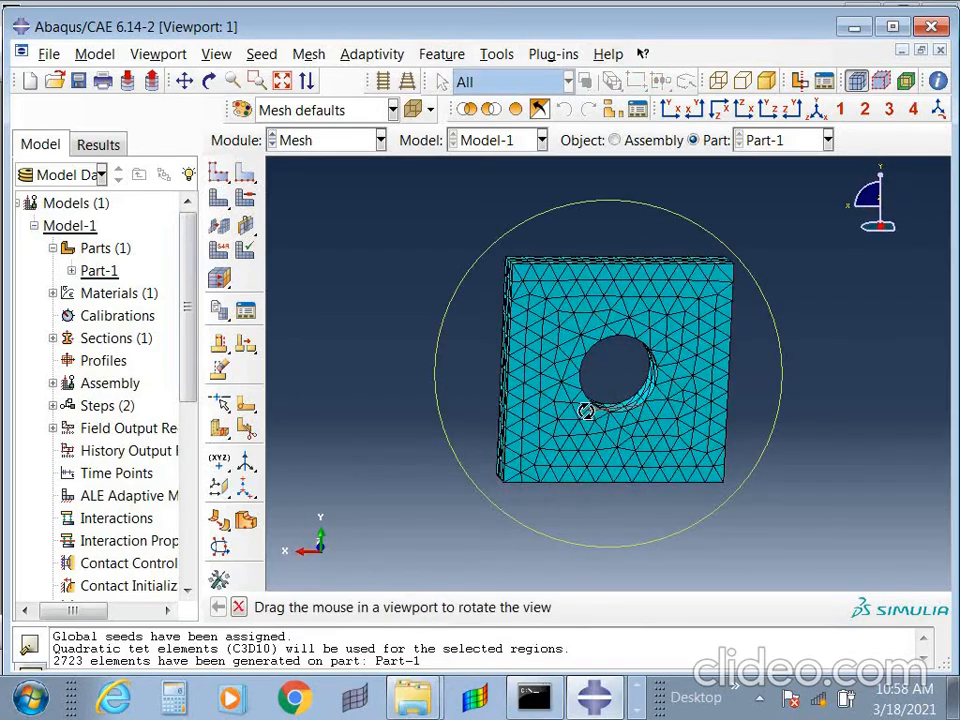
key(Escape)
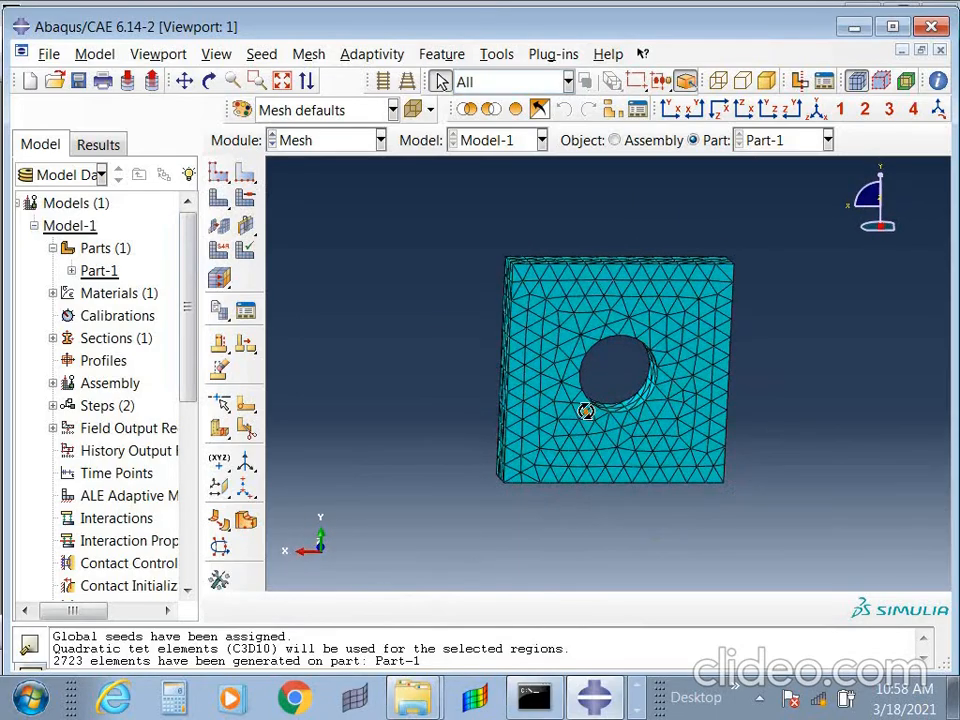
Select the meshed part for mesh verification and look through its shape metrics, size metrics and analysis checks.
click(220, 250)
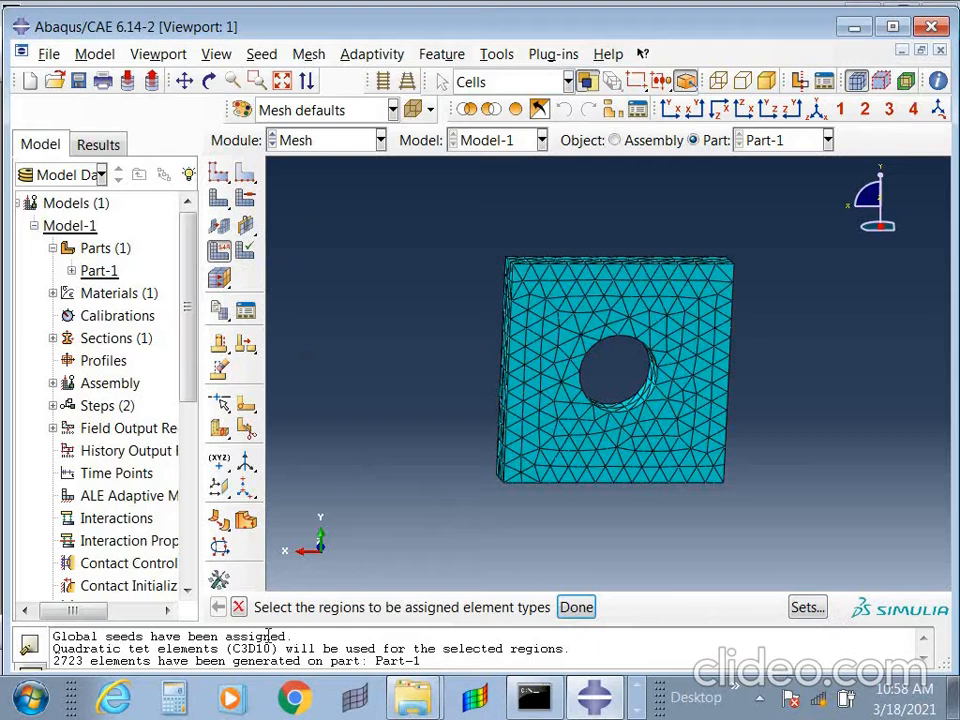
key(Escape)
click(245, 255)
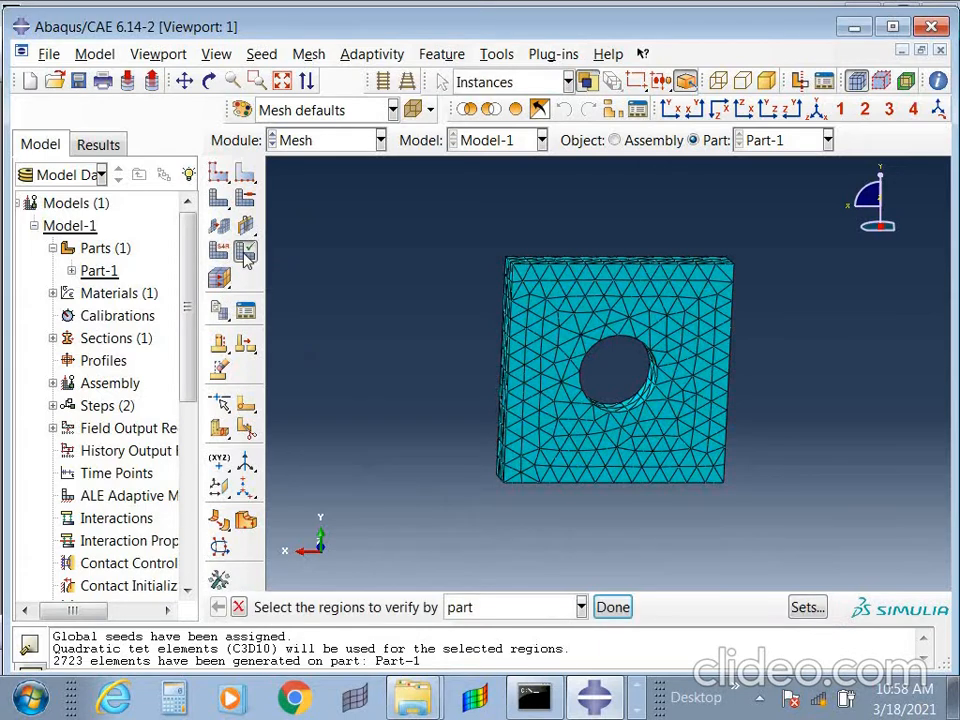
click(632, 429)
click(612, 608)
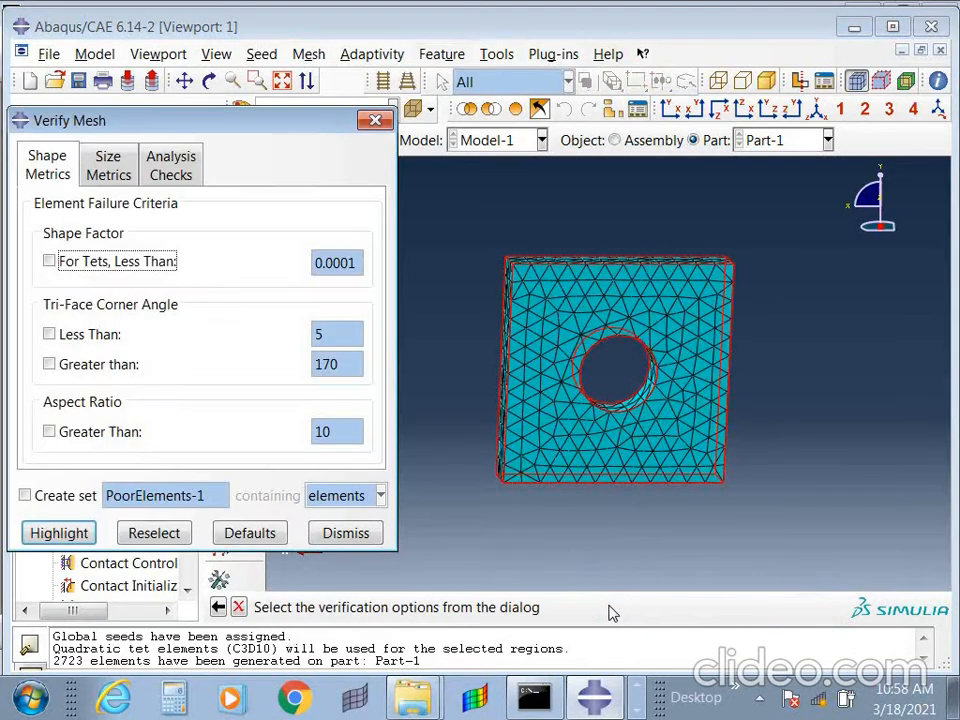
drag(220, 128, 268, 91)
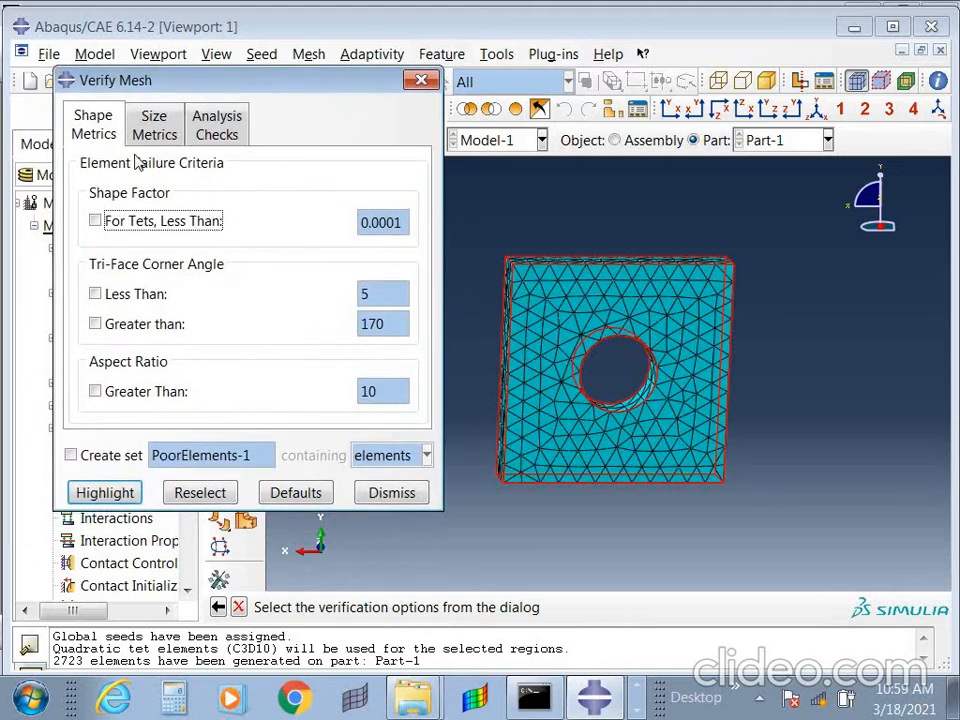
click(160, 124)
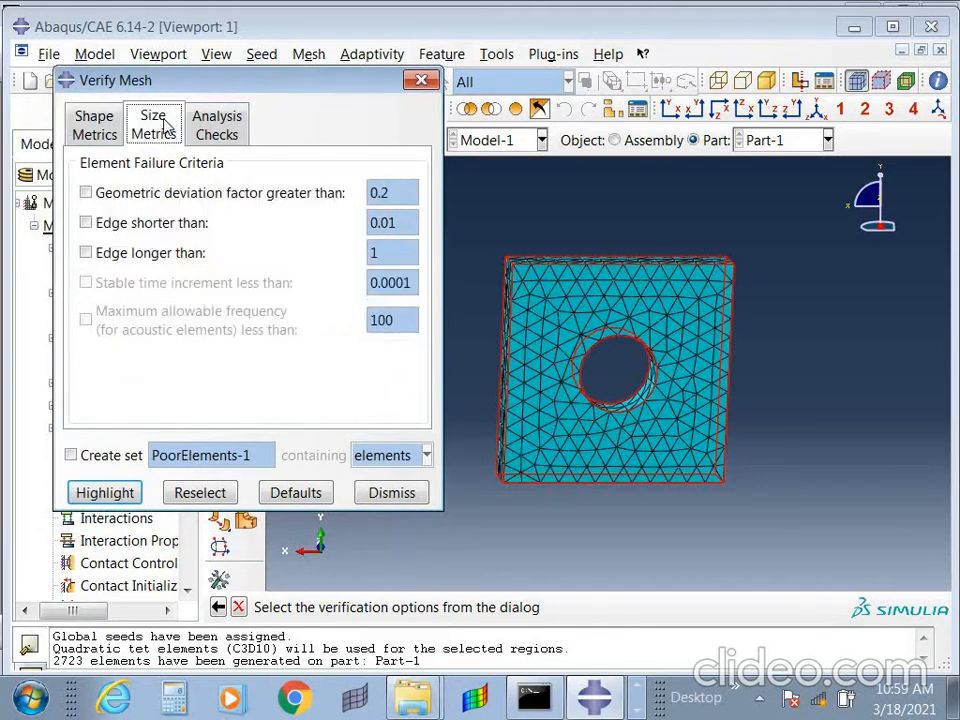
click(231, 131)
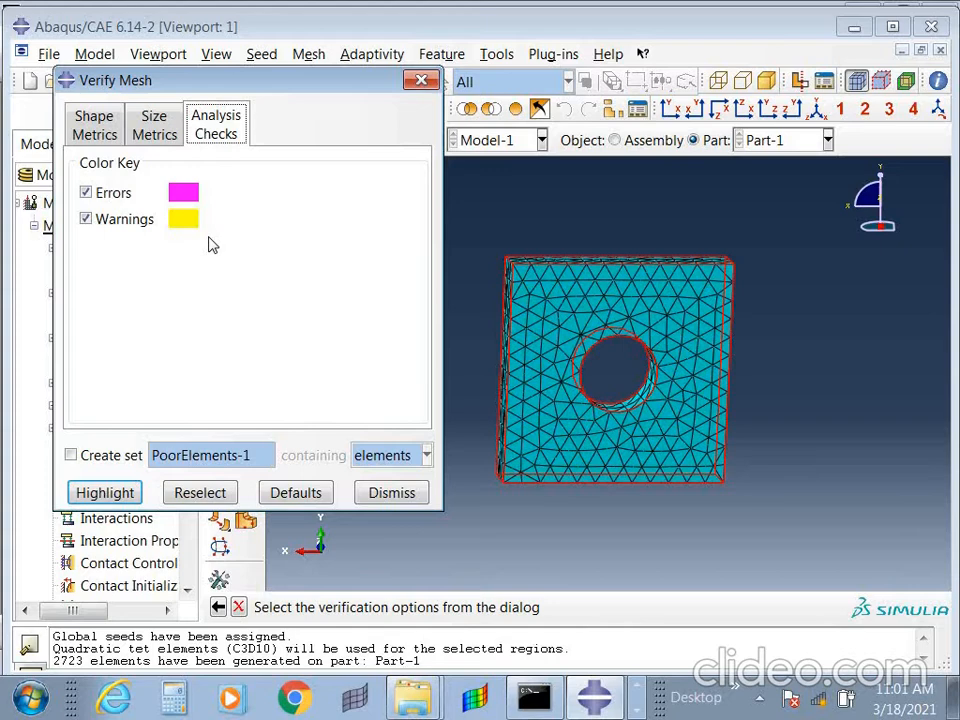
click(391, 492)
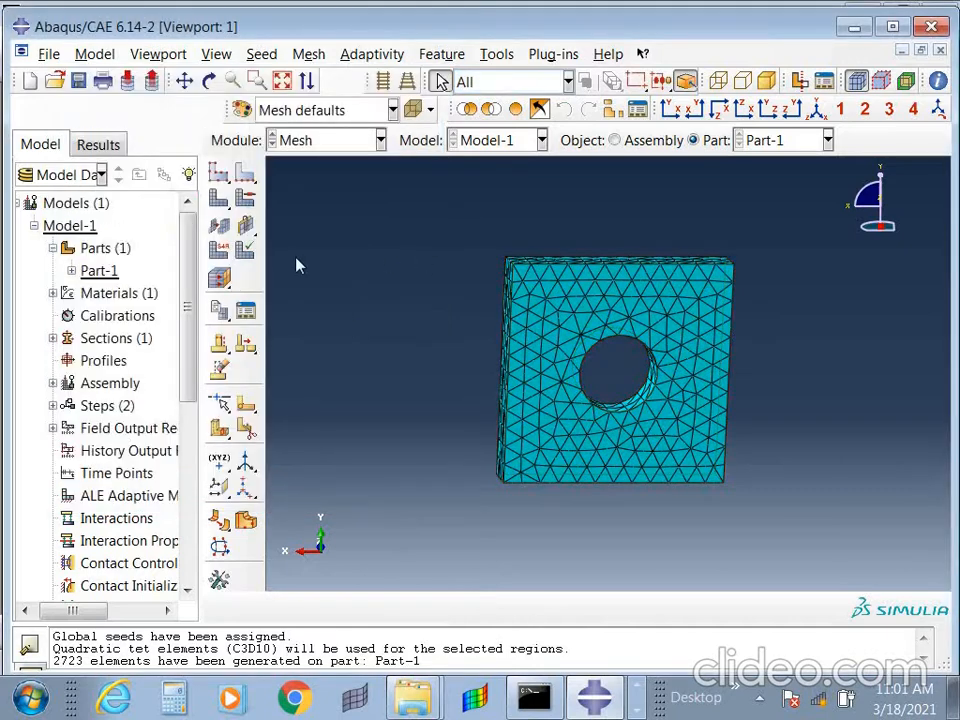
click(246, 226)
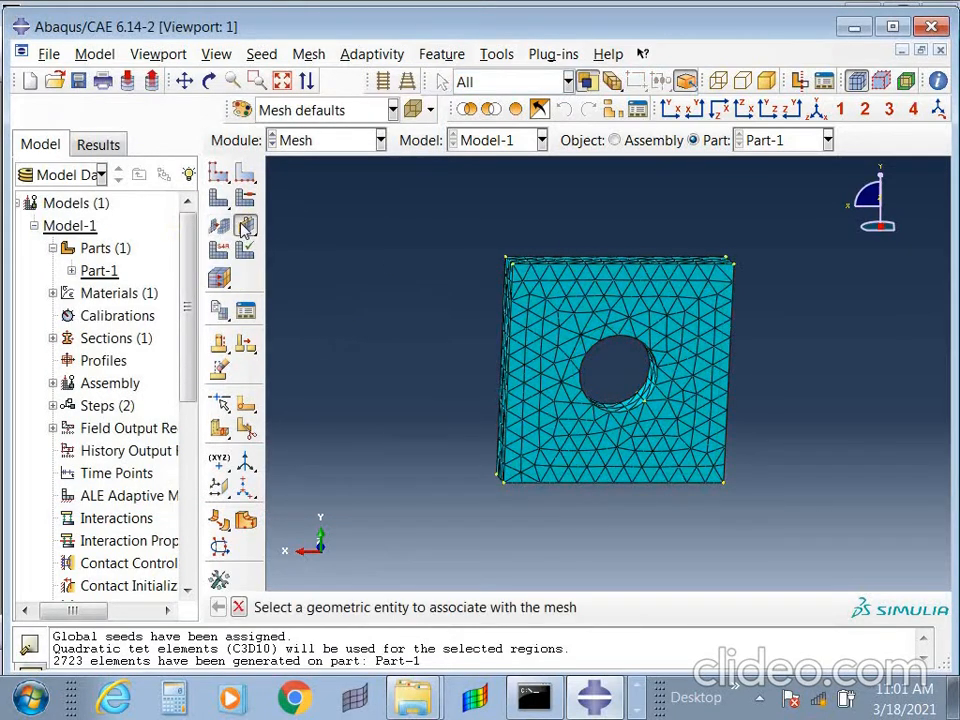
click(694, 437)
click(456, 411)
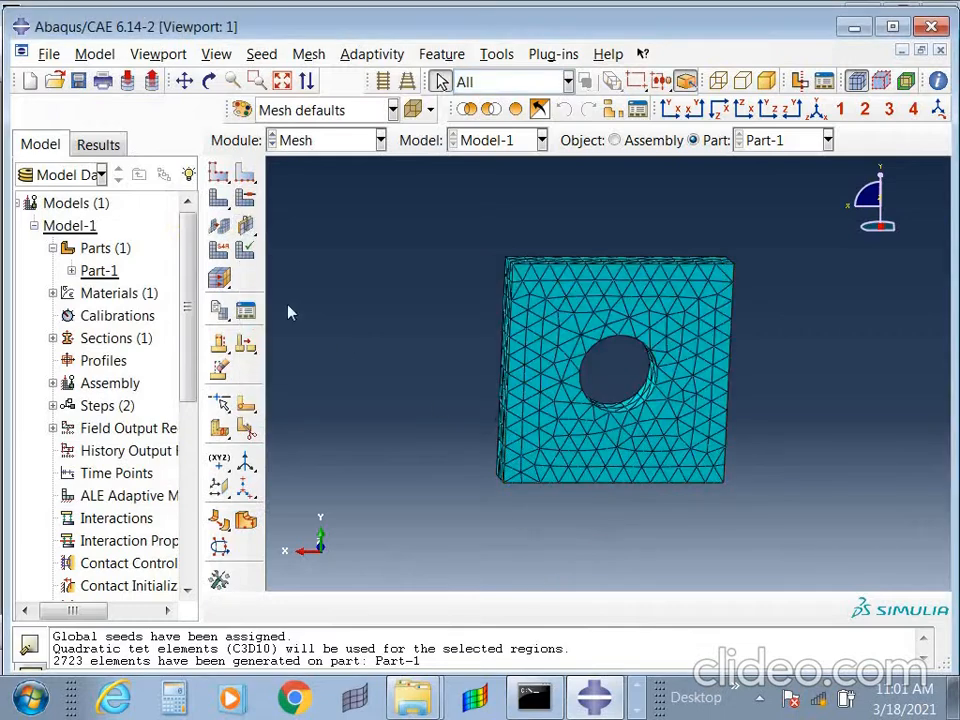
click(219, 224)
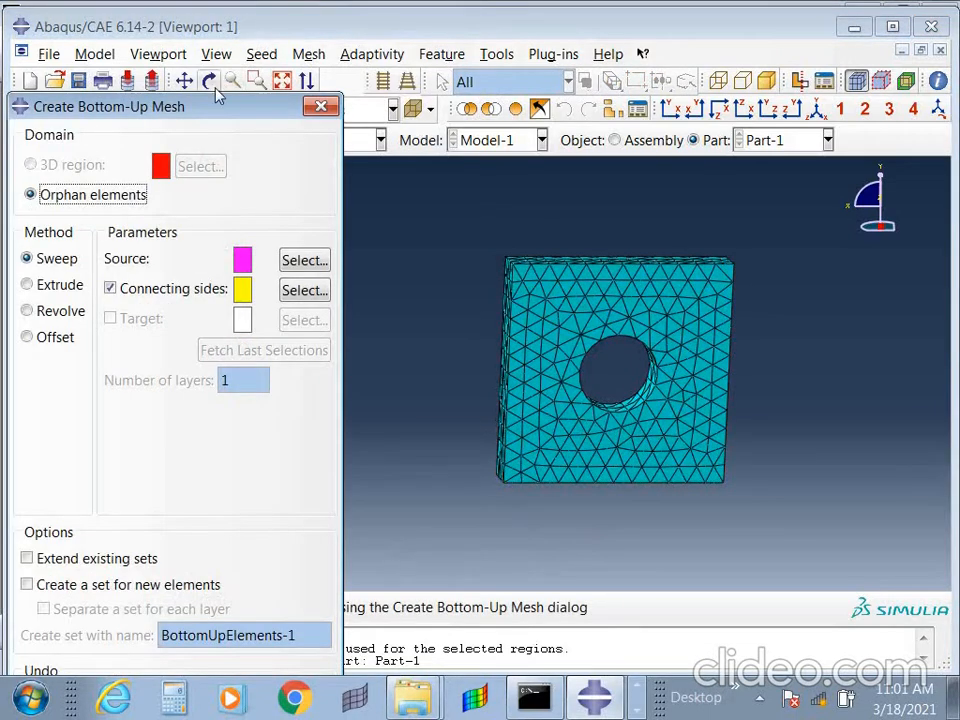
drag(234, 106, 519, 22)
drag(306, 22, 228, 22)
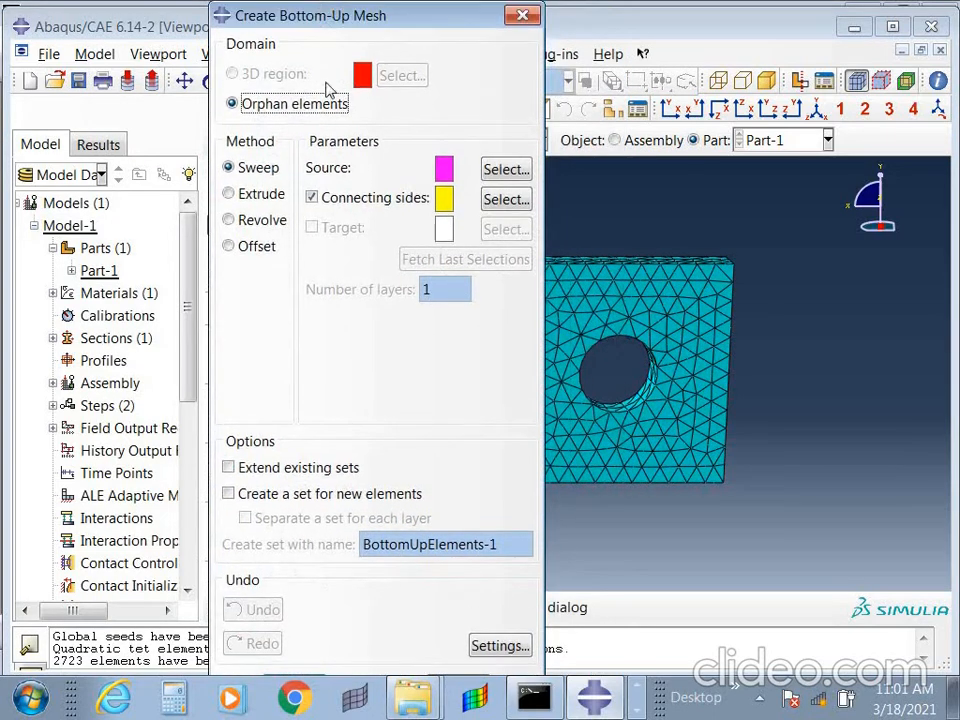
click(522, 15)
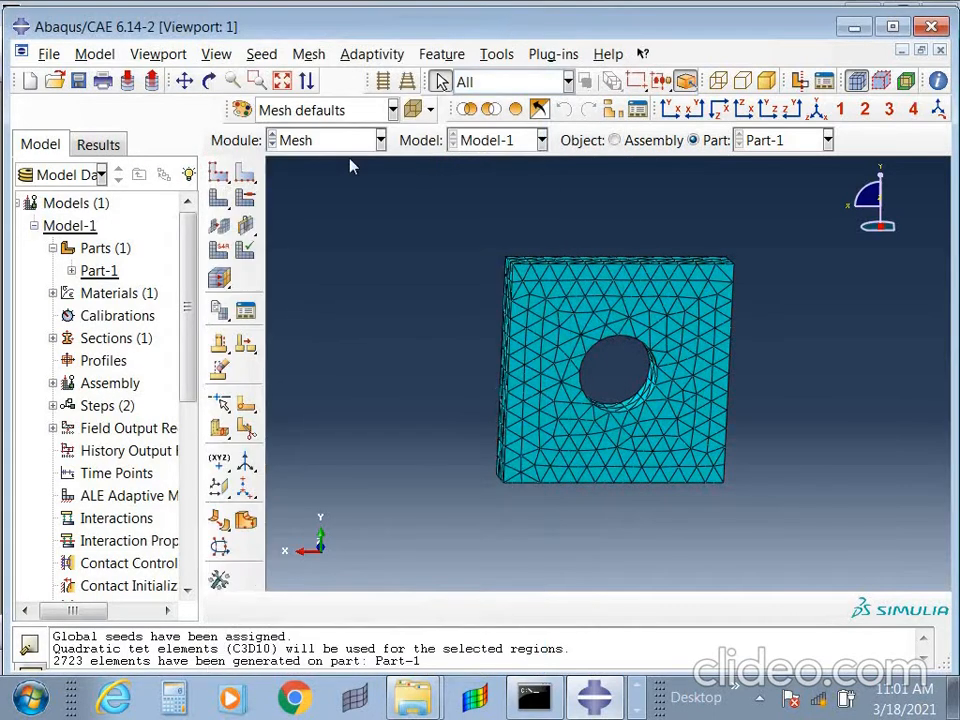
Reconfirm the plate's mesh controls with the Tet element shape, Free technique and default algorithm.
click(250, 199)
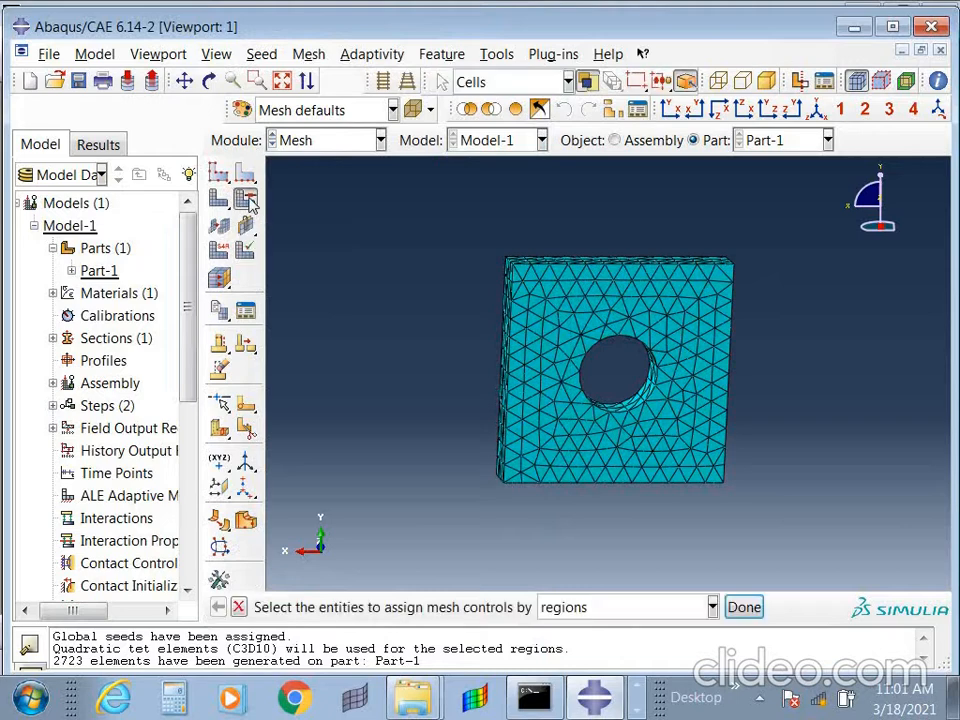
click(516, 340)
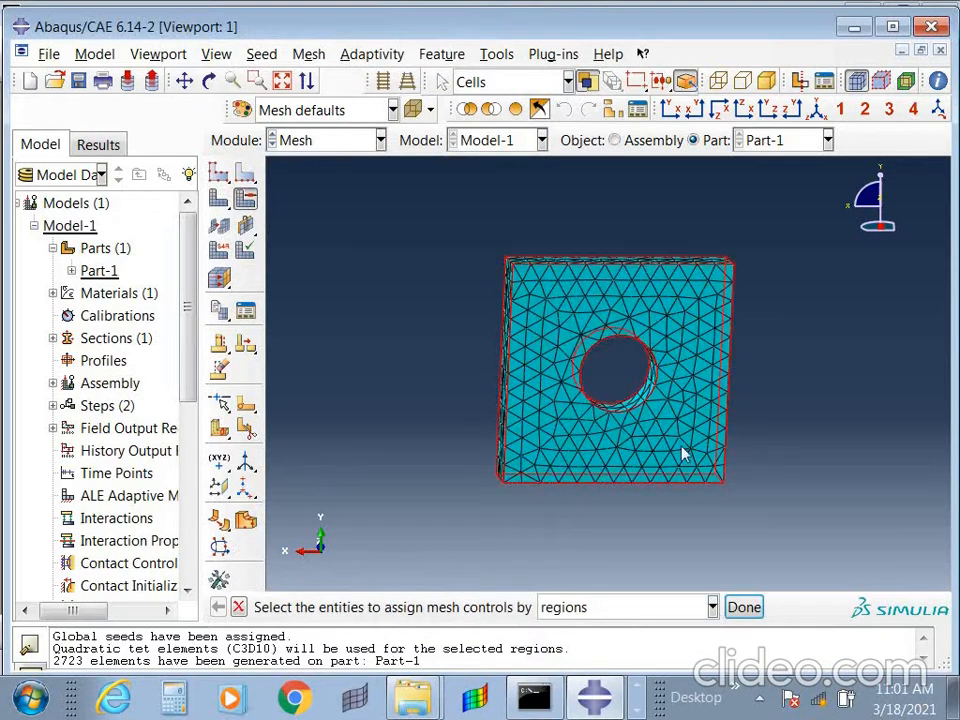
click(744, 607)
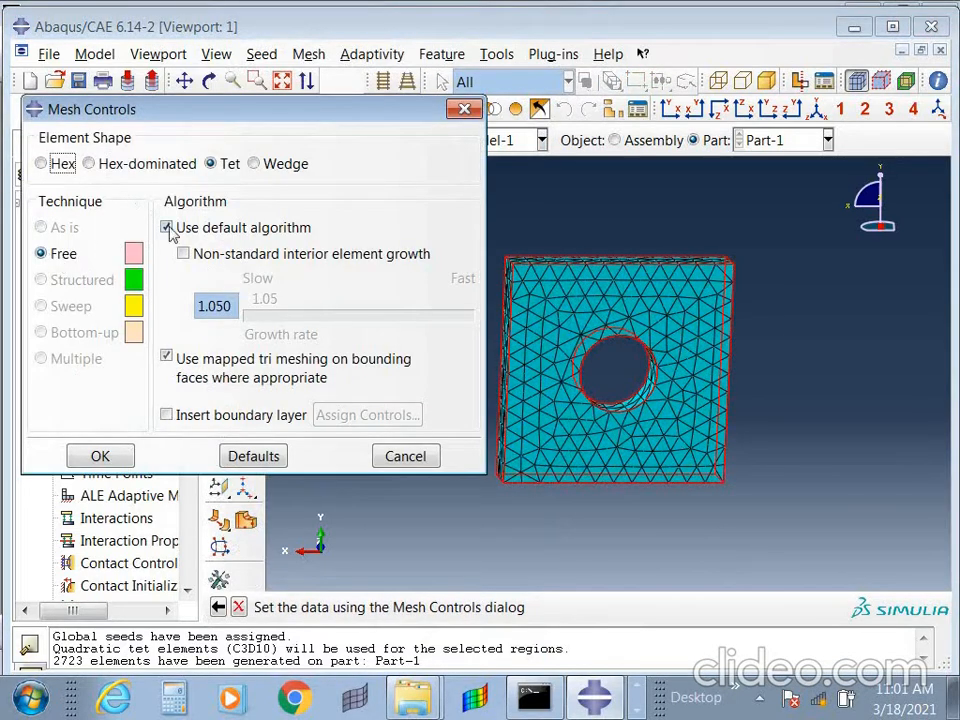
click(101, 457)
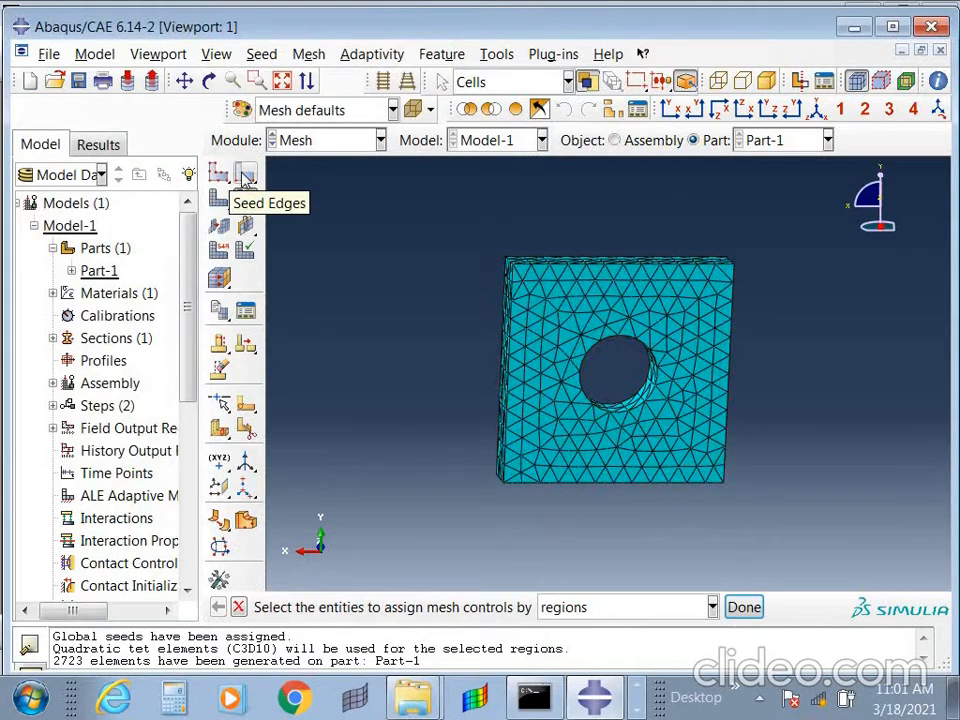
click(227, 259)
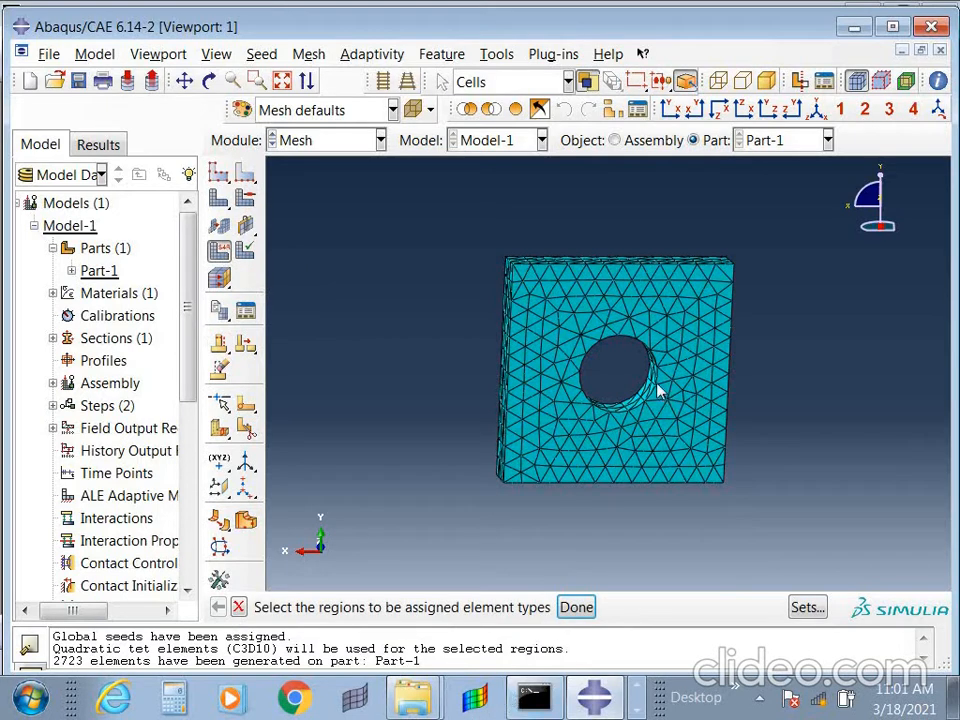
click(628, 480)
click(810, 608)
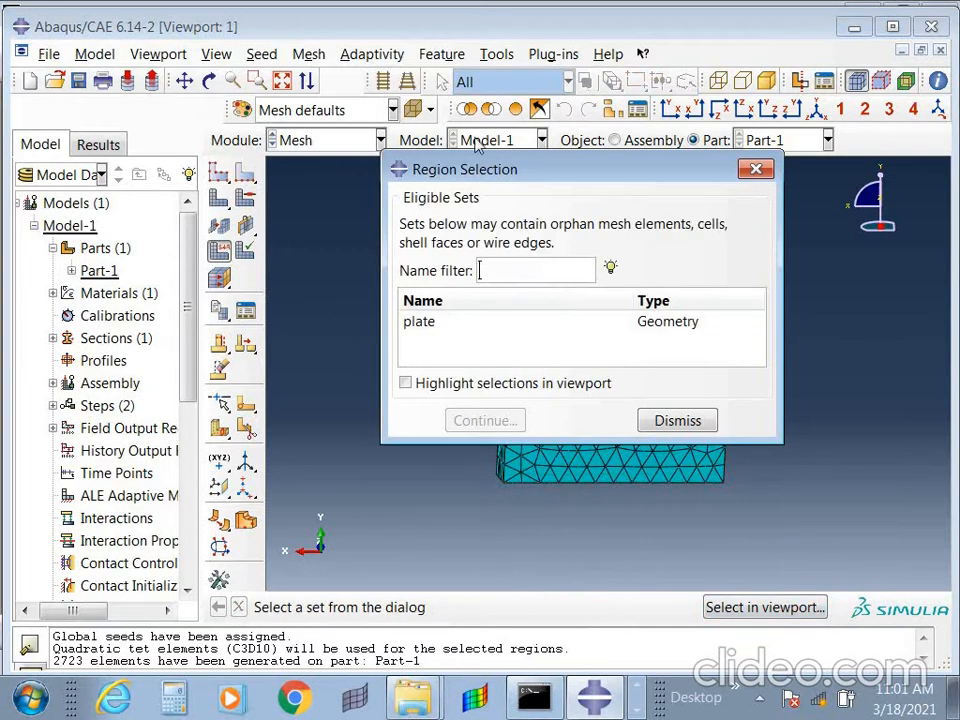
click(696, 424)
click(586, 607)
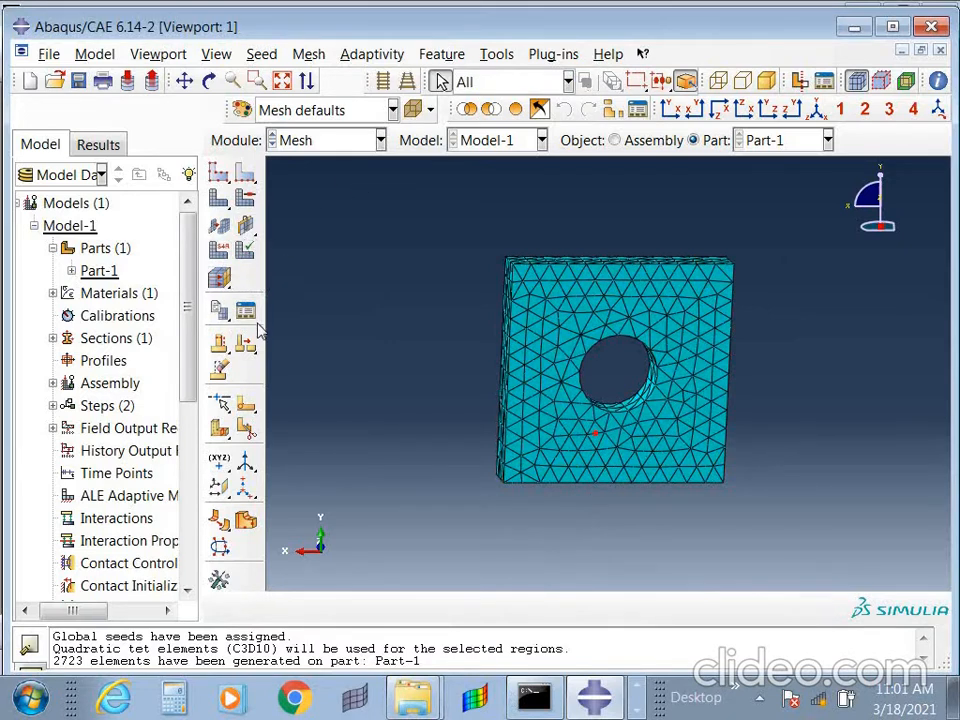
click(220, 276)
click(410, 353)
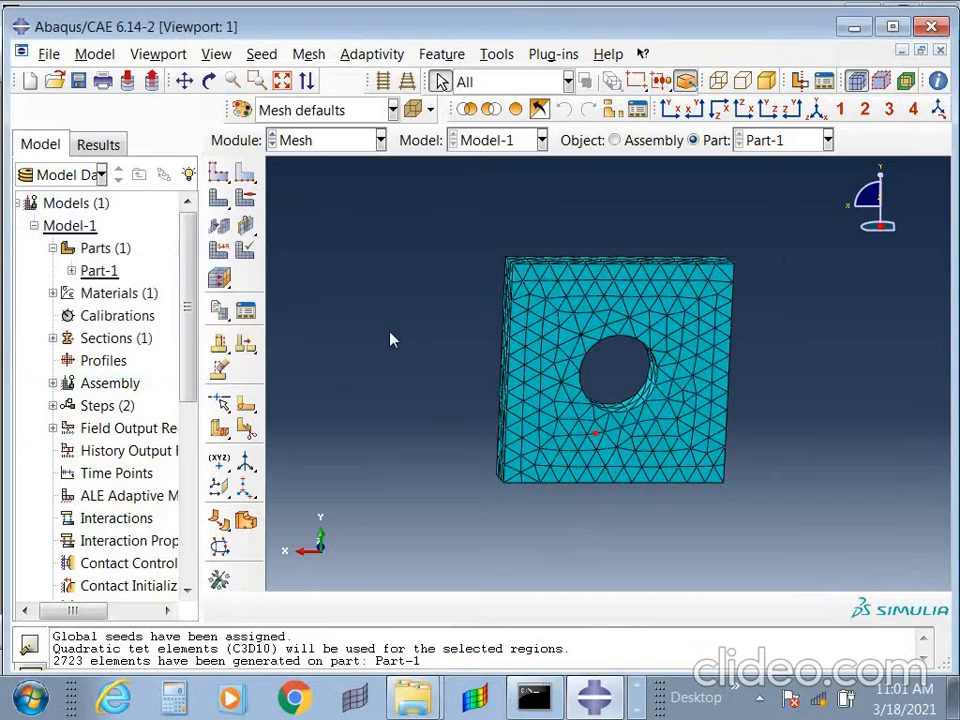
Open the plate's element type settings and compare the Explicit library's Tet options with those of the Standard library.
click(220, 251)
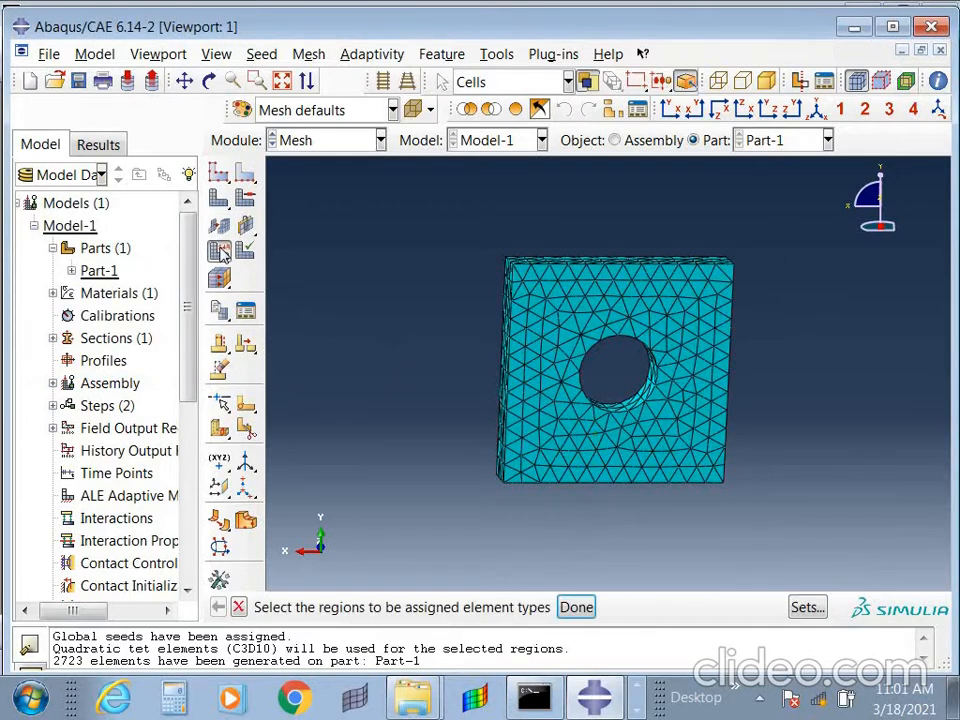
click(650, 432)
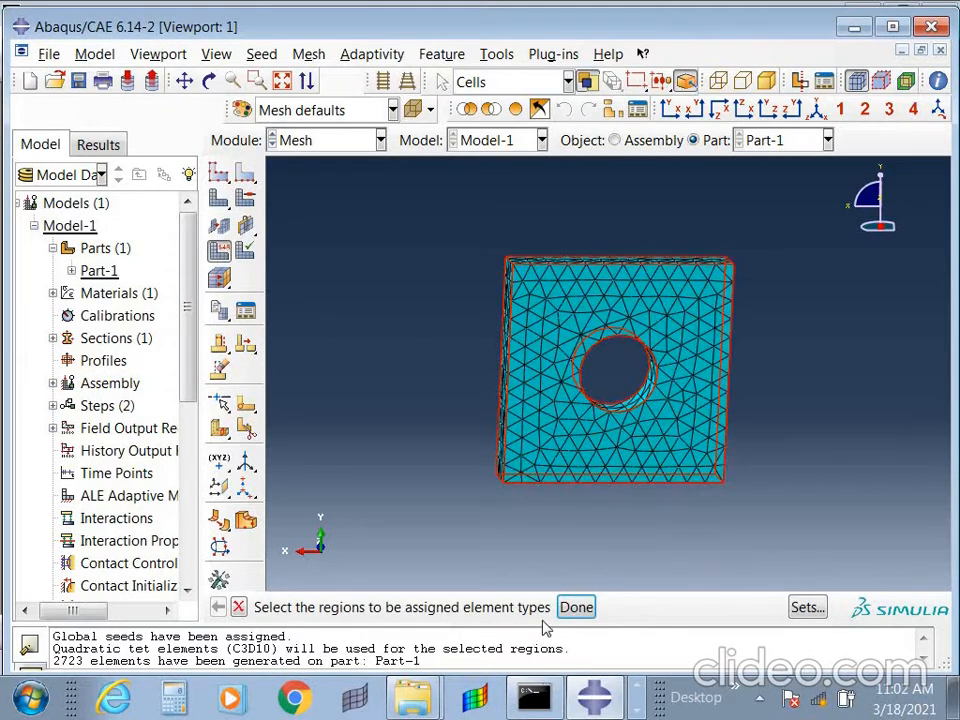
click(577, 608)
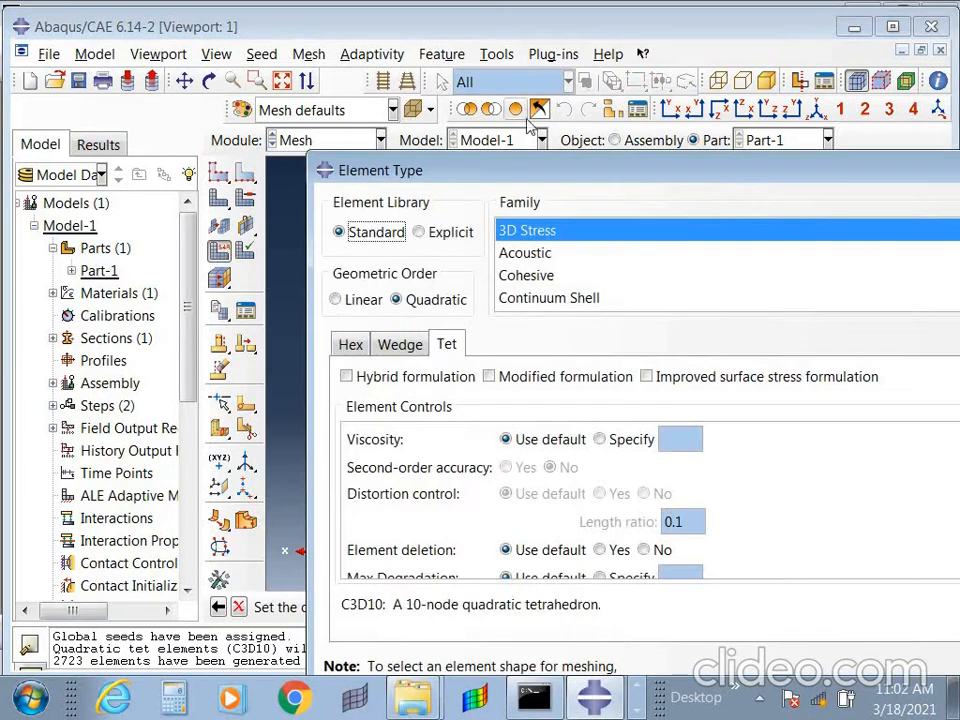
drag(606, 163, 388, 45)
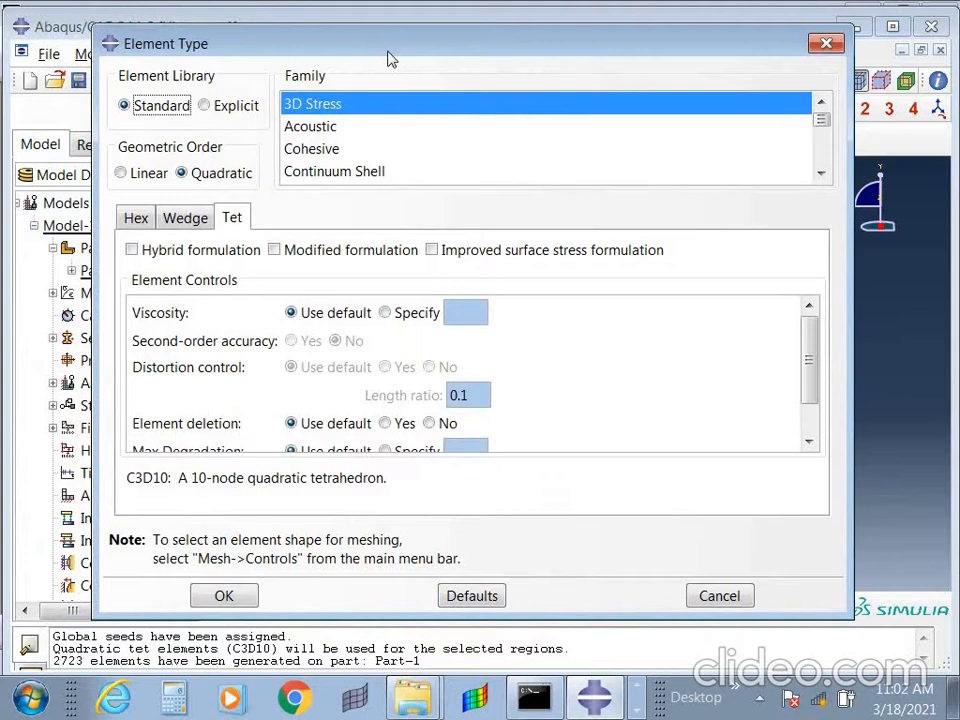
click(238, 107)
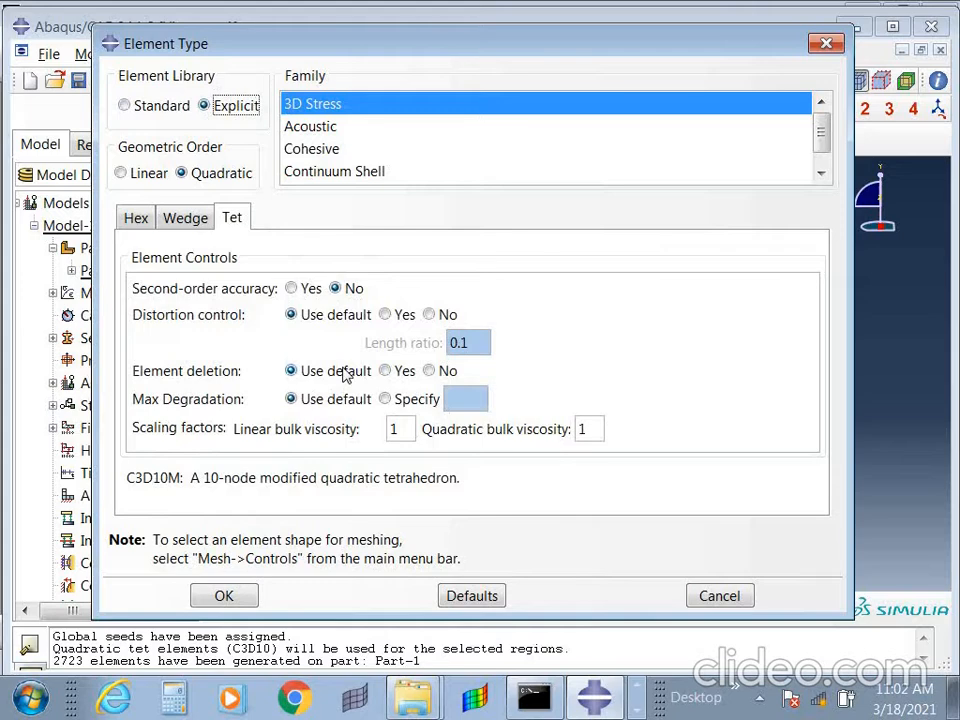
click(141, 108)
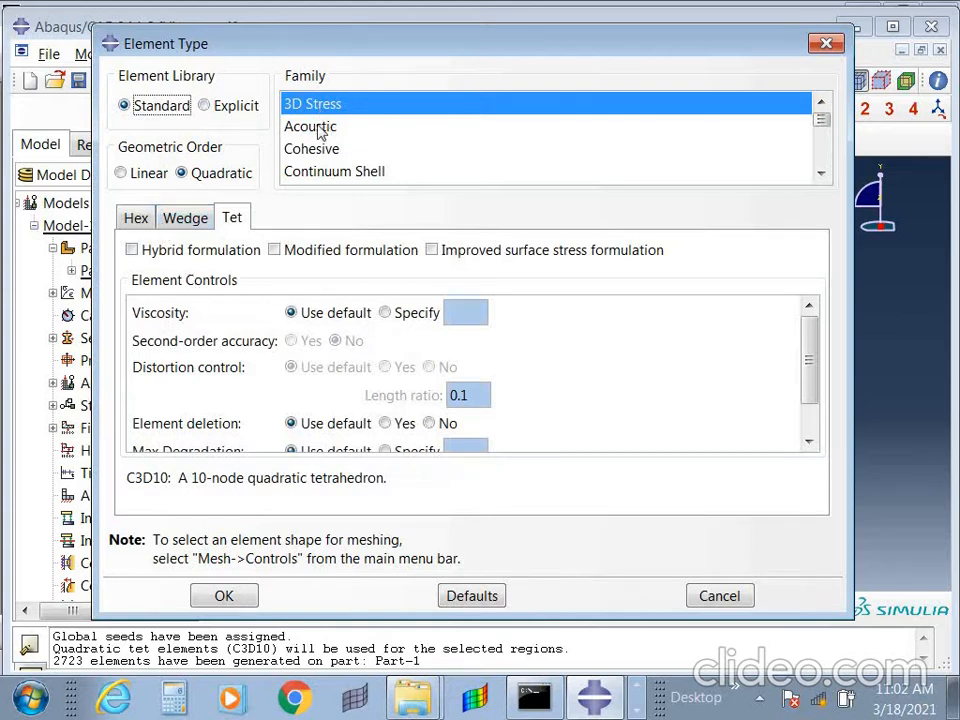
Look through the Standard library's element families and examine the quadratic Tet element's code, description and element controls.
scroll(318, 176, down, 2)
scroll(320, 177, down, 3)
scroll(321, 178, up, 2)
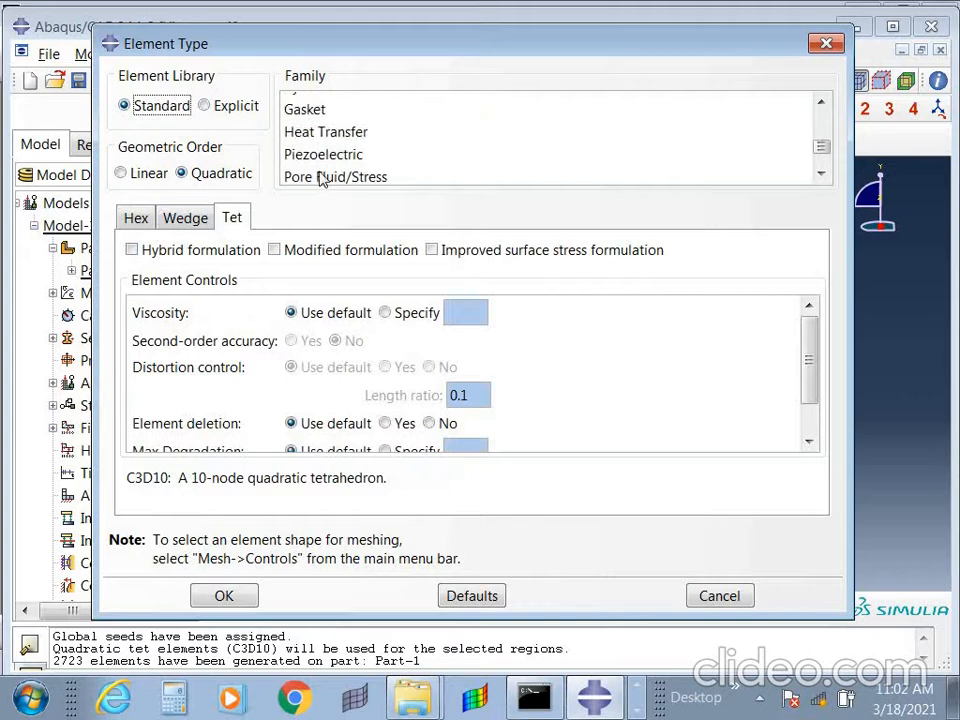
scroll(321, 178, down, 2)
scroll(325, 165, up, 4)
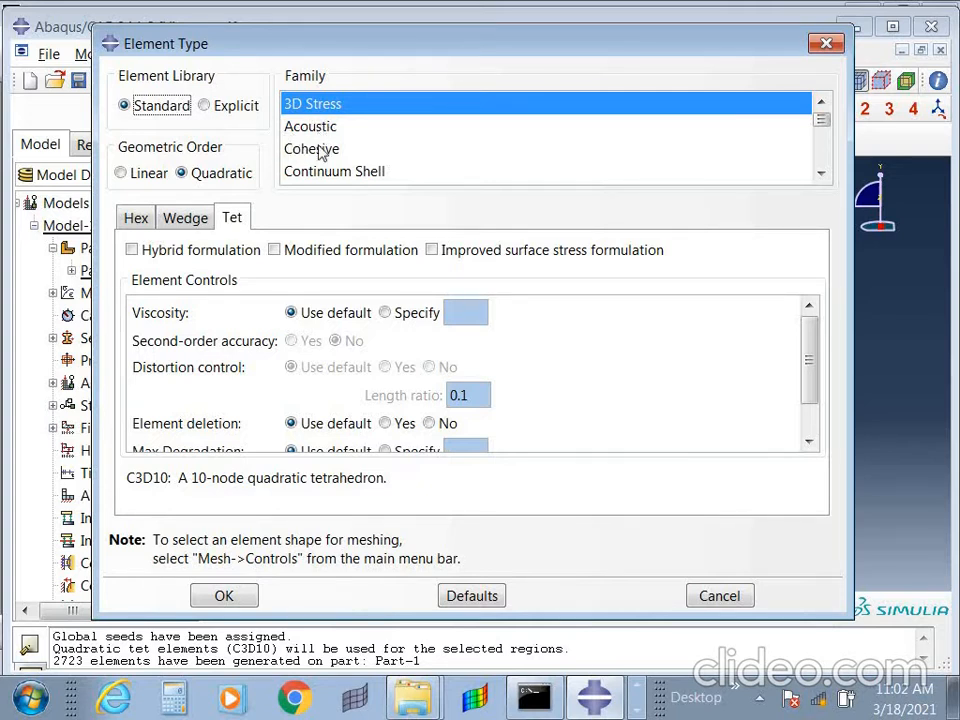
scroll(340, 175, down, 1)
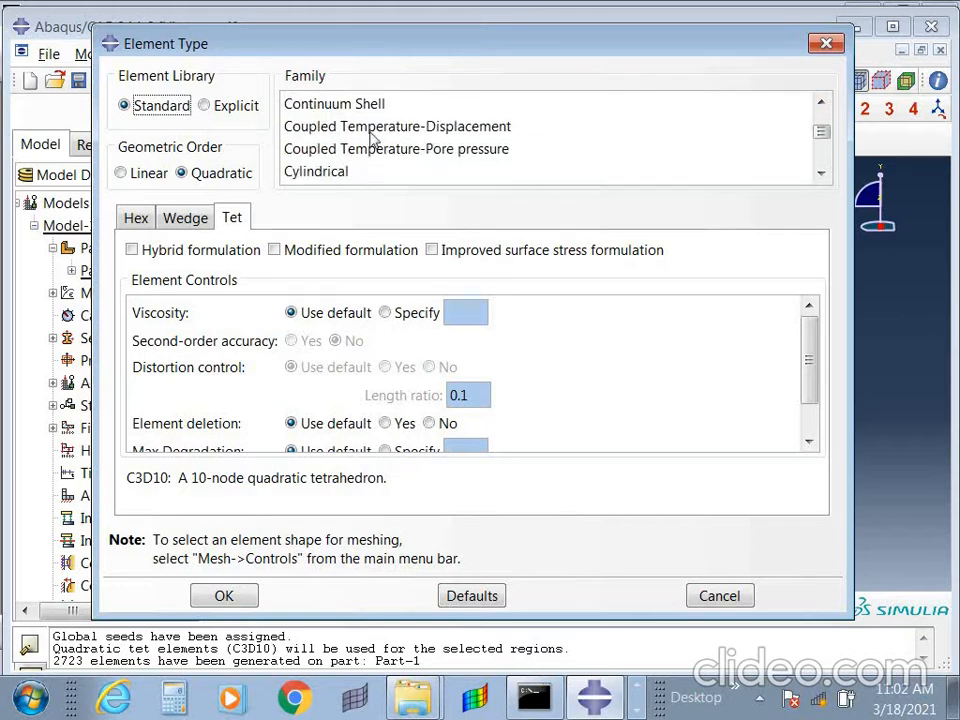
scroll(372, 136, up, 1)
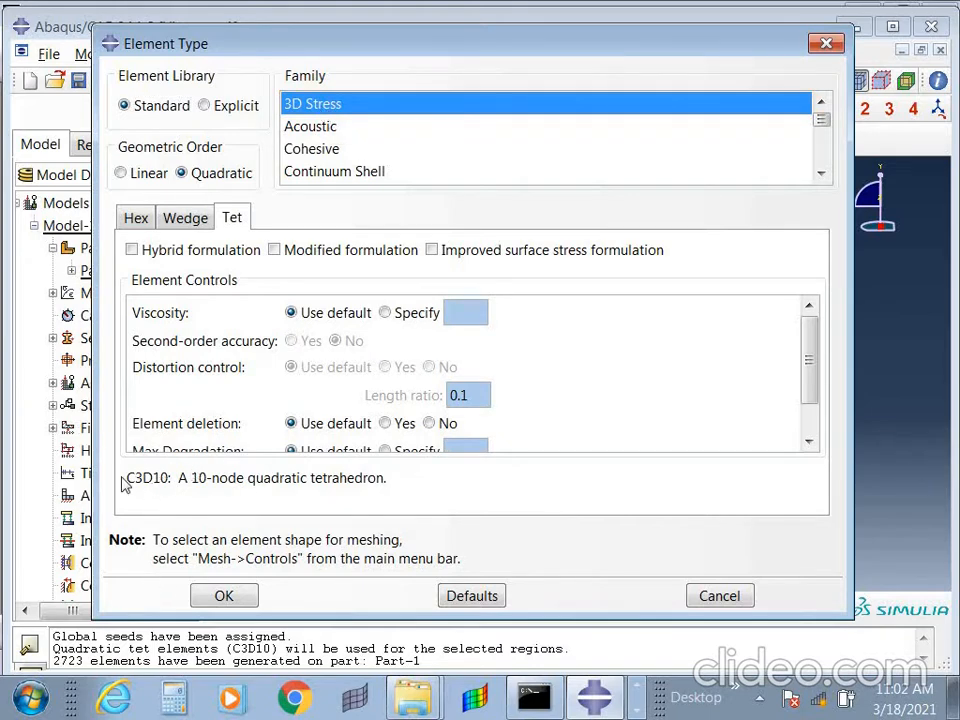
drag(127, 478, 170, 479)
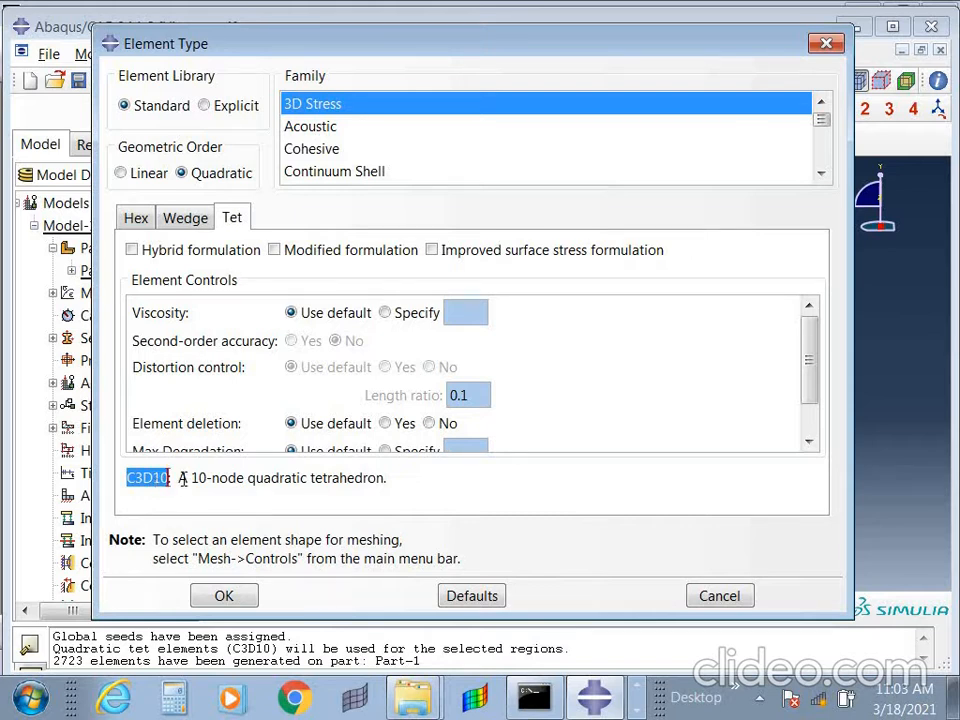
drag(182, 480, 421, 471)
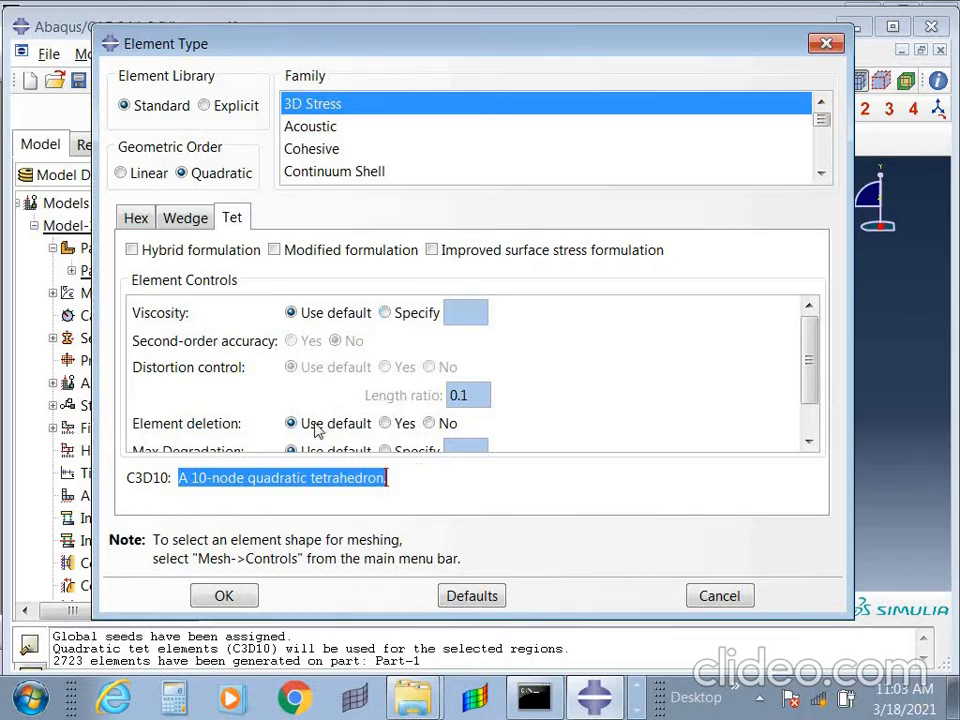
scroll(324, 452, down, 1)
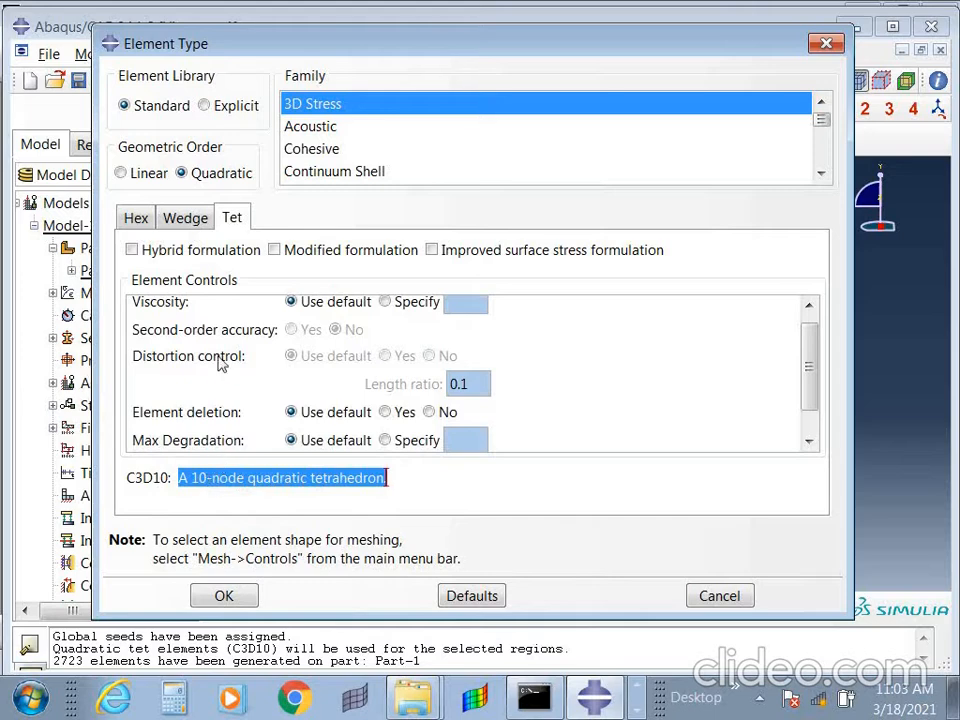
scroll(167, 271, up, 1)
Review the Wedge and Hex options and confirm Standard, quadratic 3D Stress element types for the plate, with reduced integration for Hex.
click(186, 219)
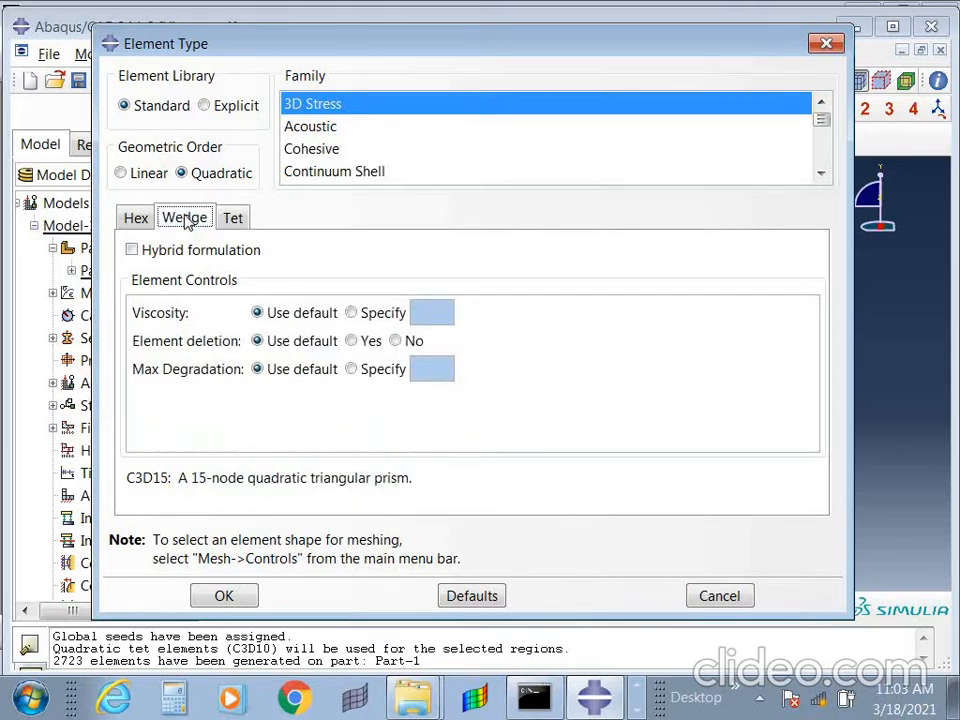
click(135, 218)
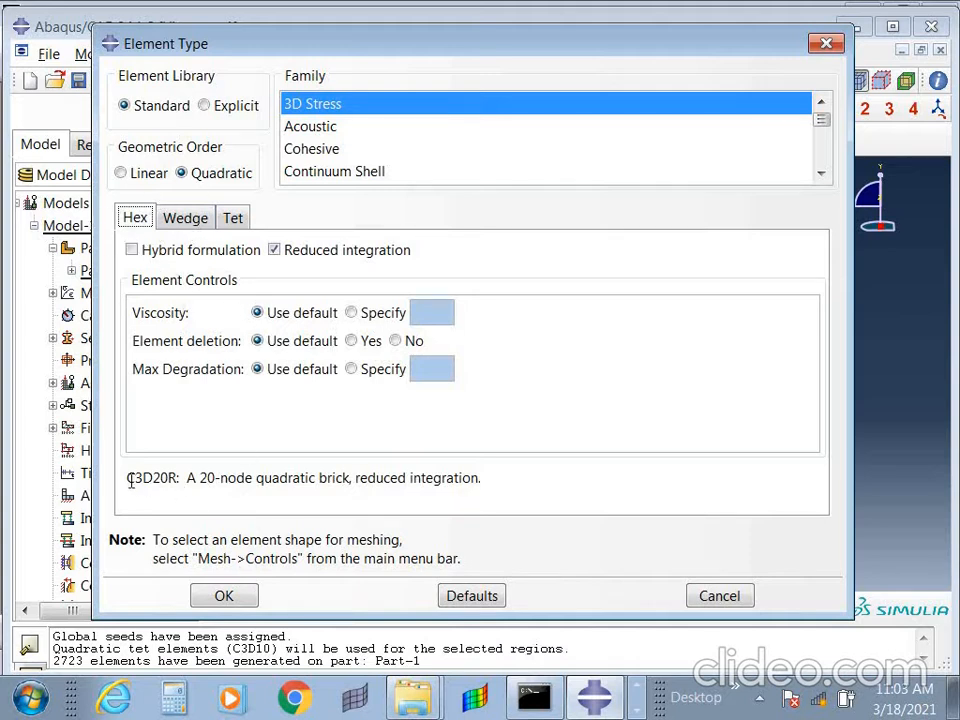
drag(127, 478, 183, 473)
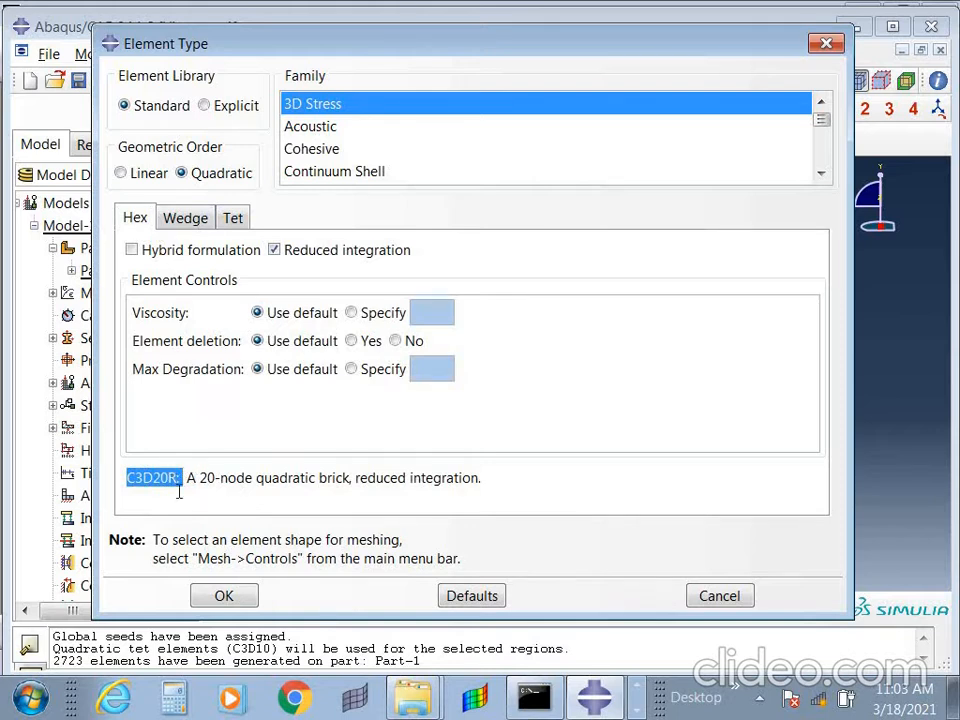
click(275, 251)
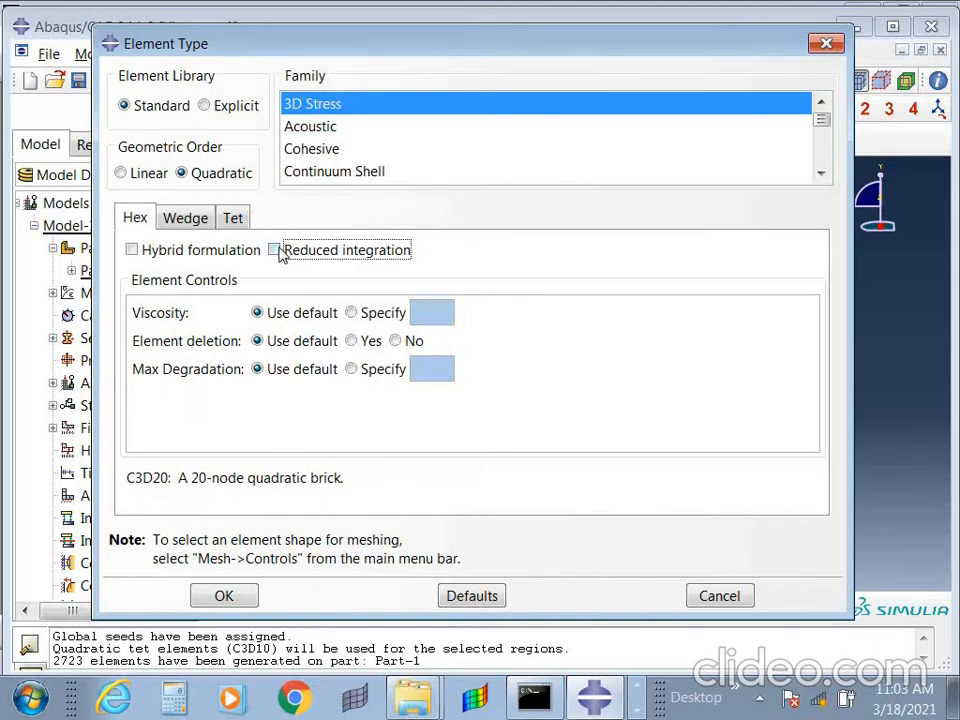
click(274, 250)
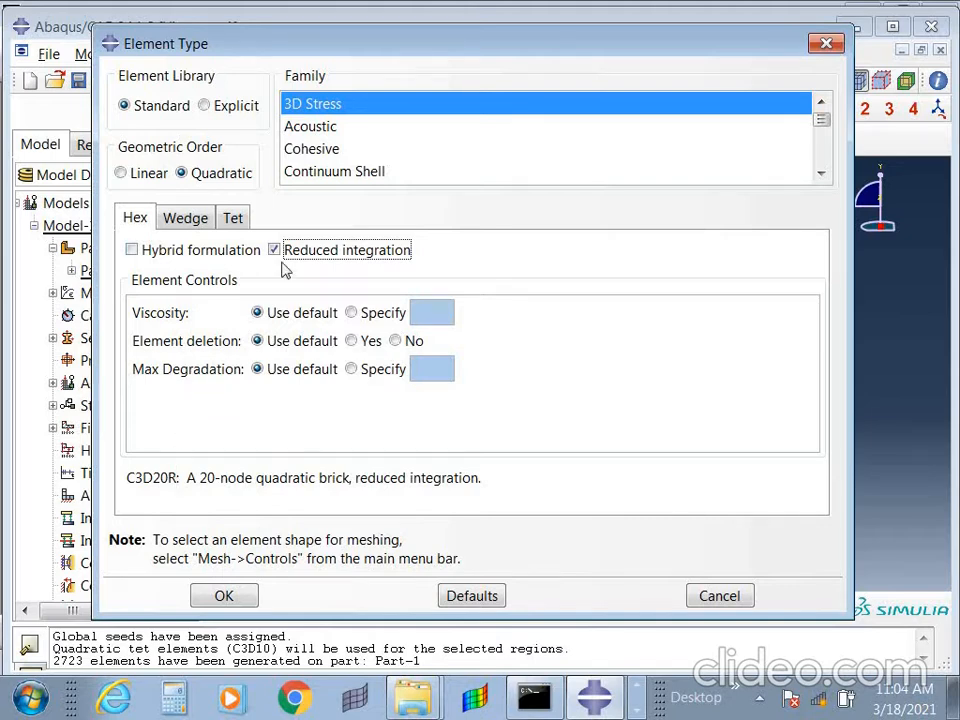
click(227, 597)
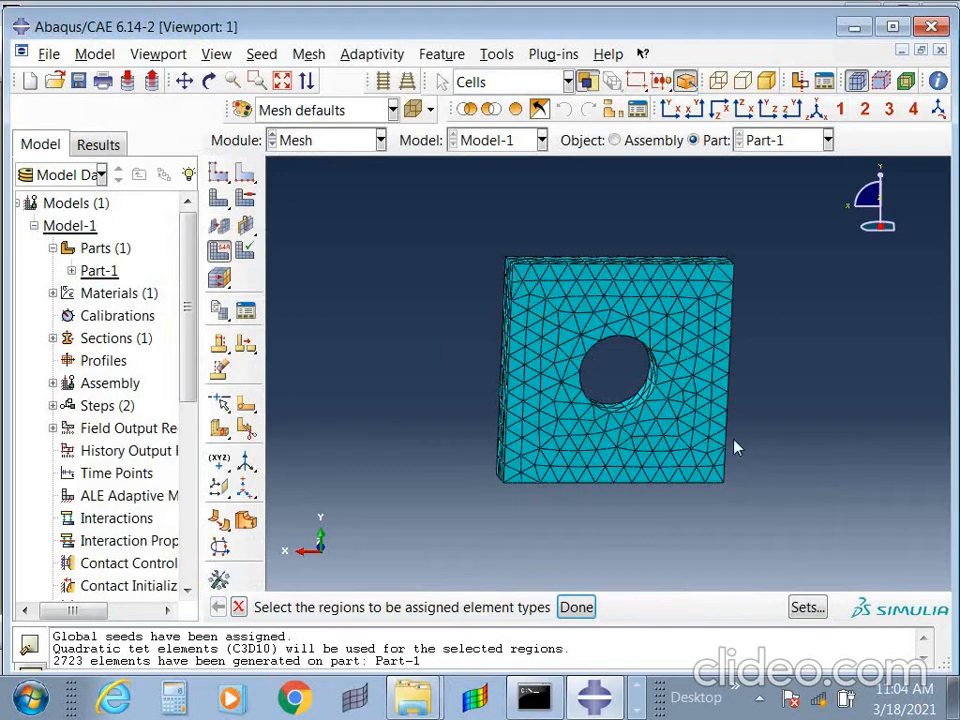
click(576, 607)
Reconfirm Part-1's global seeds with approximate size 1 and a 0.1 deviation factor, and cancel remeshing the part.
ctrl+alt+drag(600, 439, 536, 411)
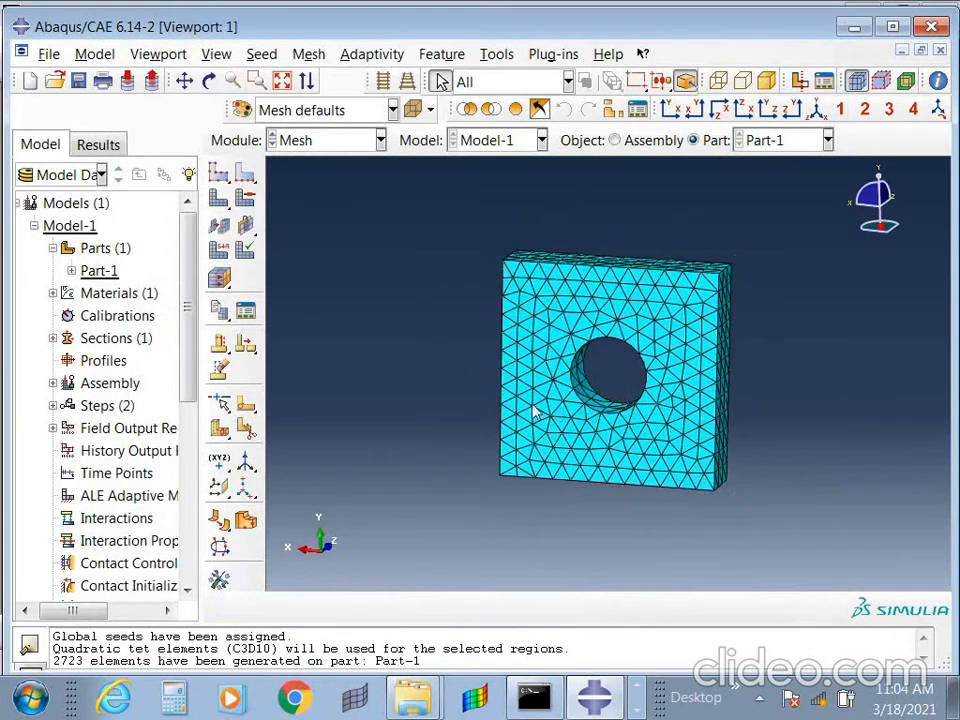
click(220, 175)
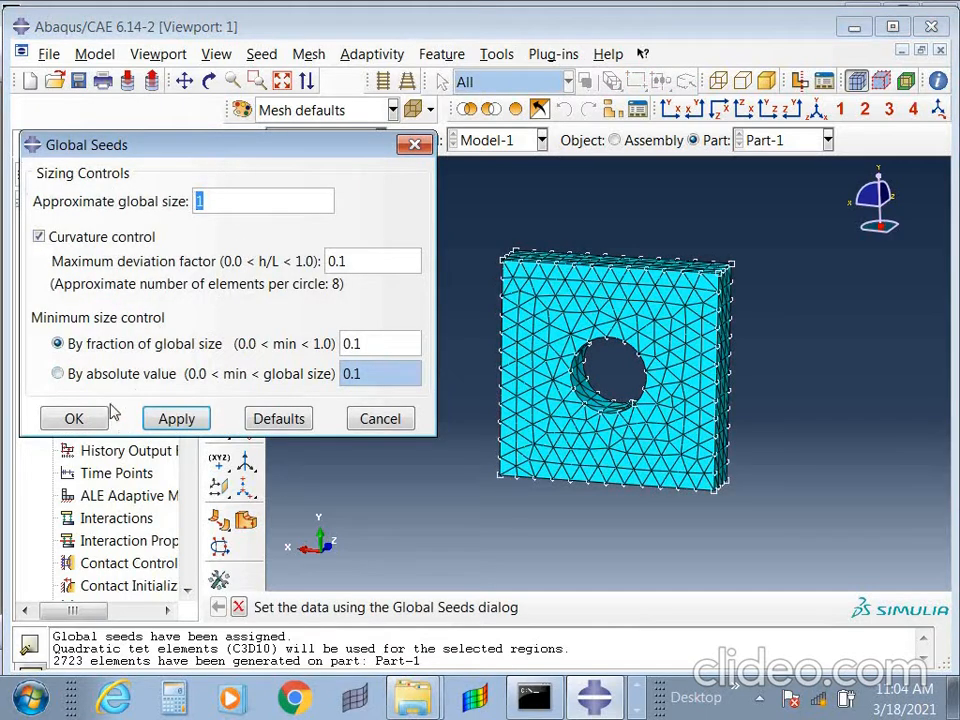
click(76, 420)
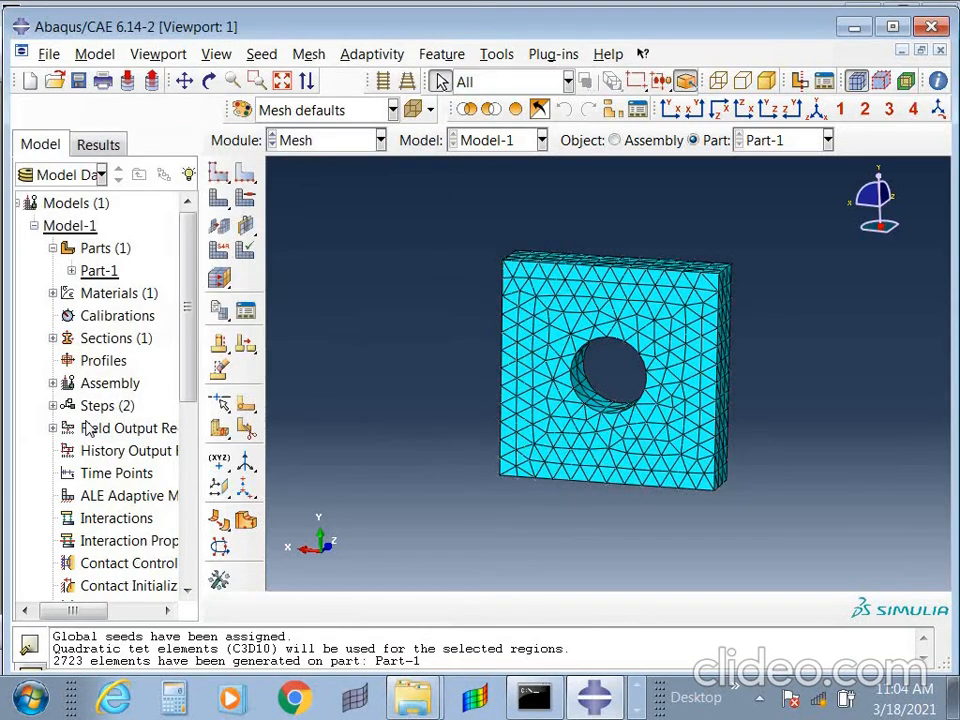
click(219, 200)
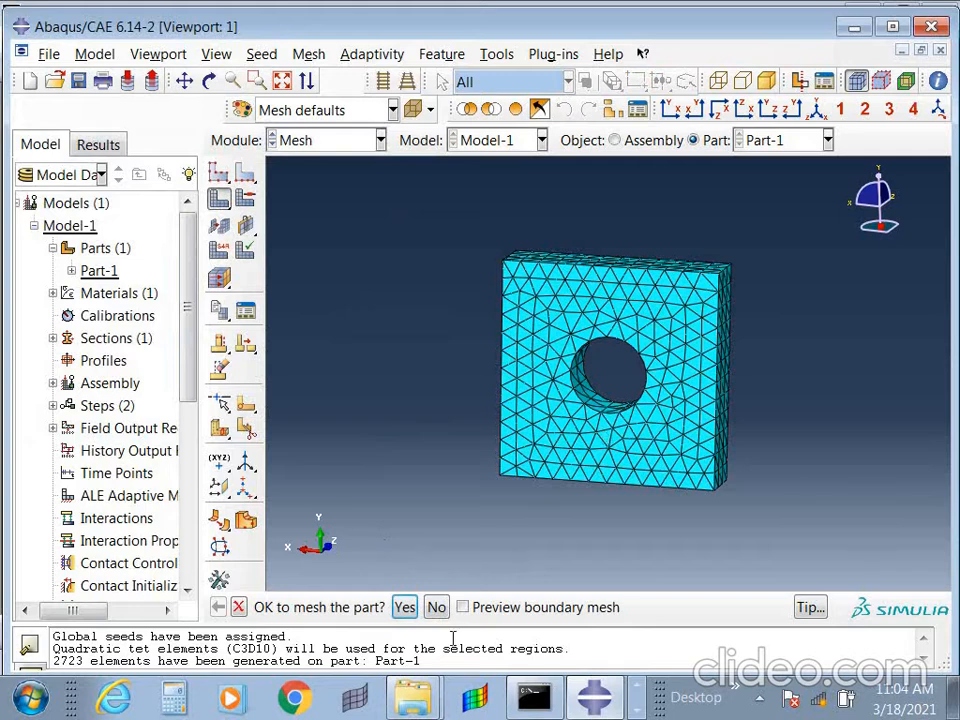
click(238, 607)
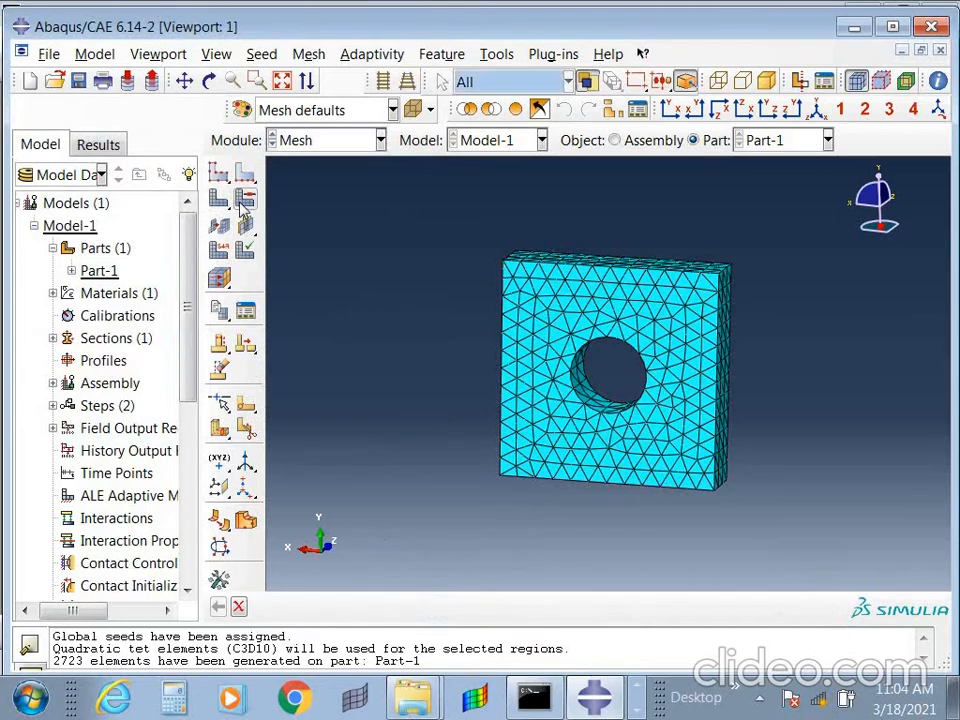
Assign the Hex element shape with the Sweep technique to the plate, deleting the existing tetrahedral mesh.
click(245, 200)
click(671, 467)
click(741, 607)
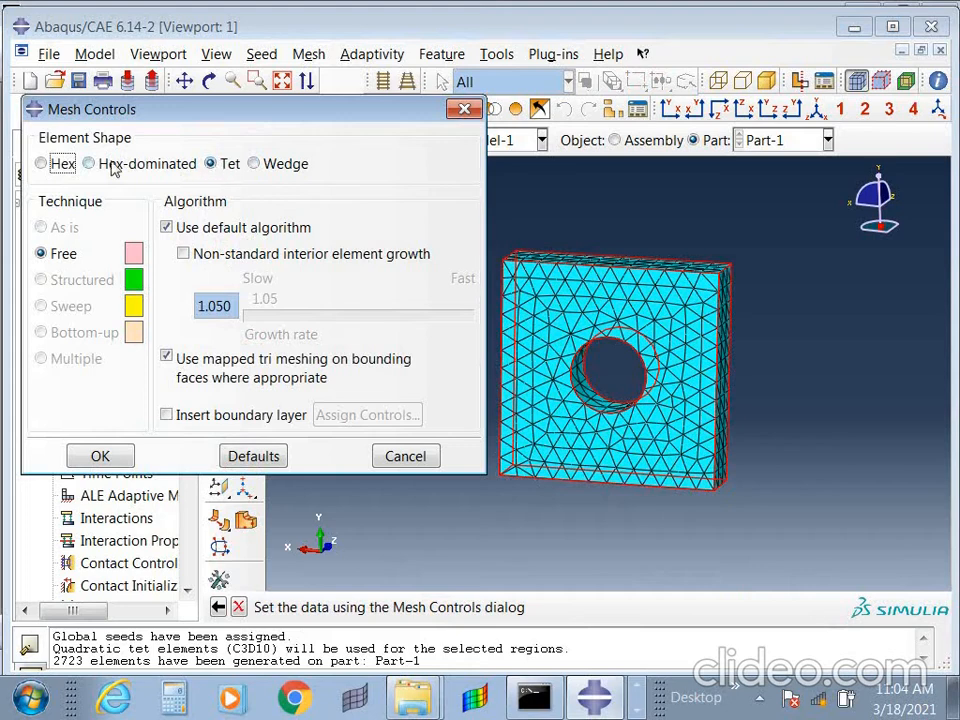
click(41, 163)
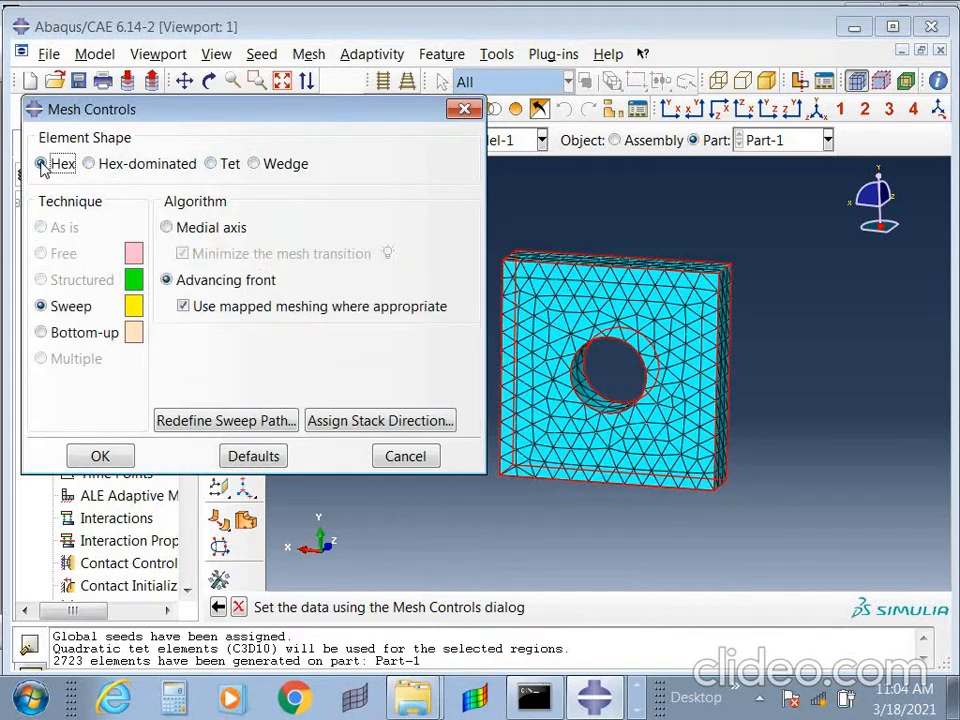
click(100, 456)
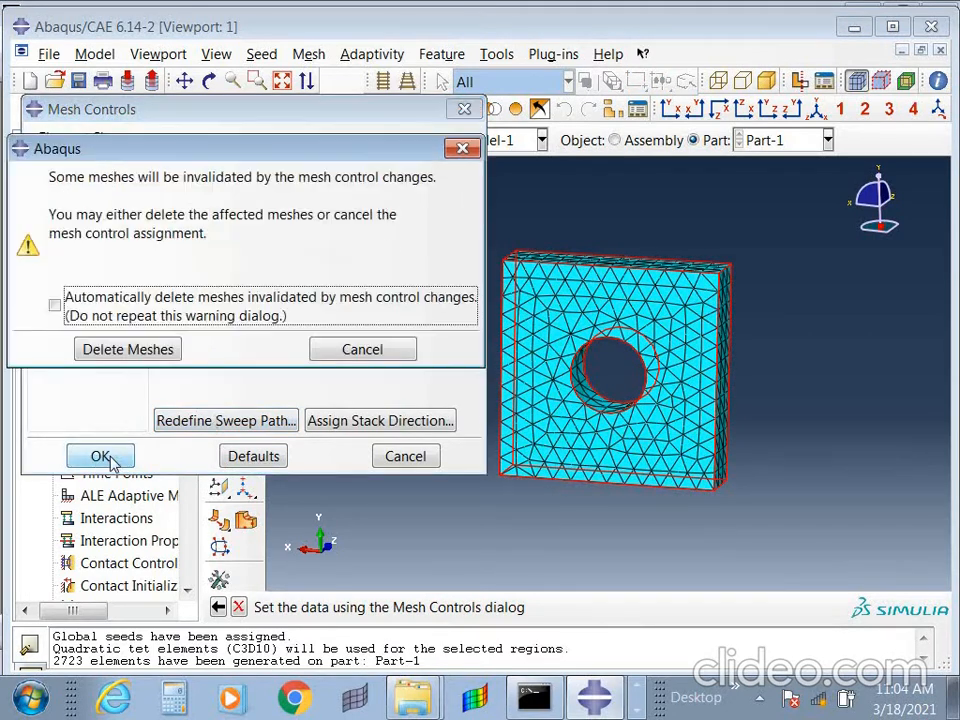
click(134, 355)
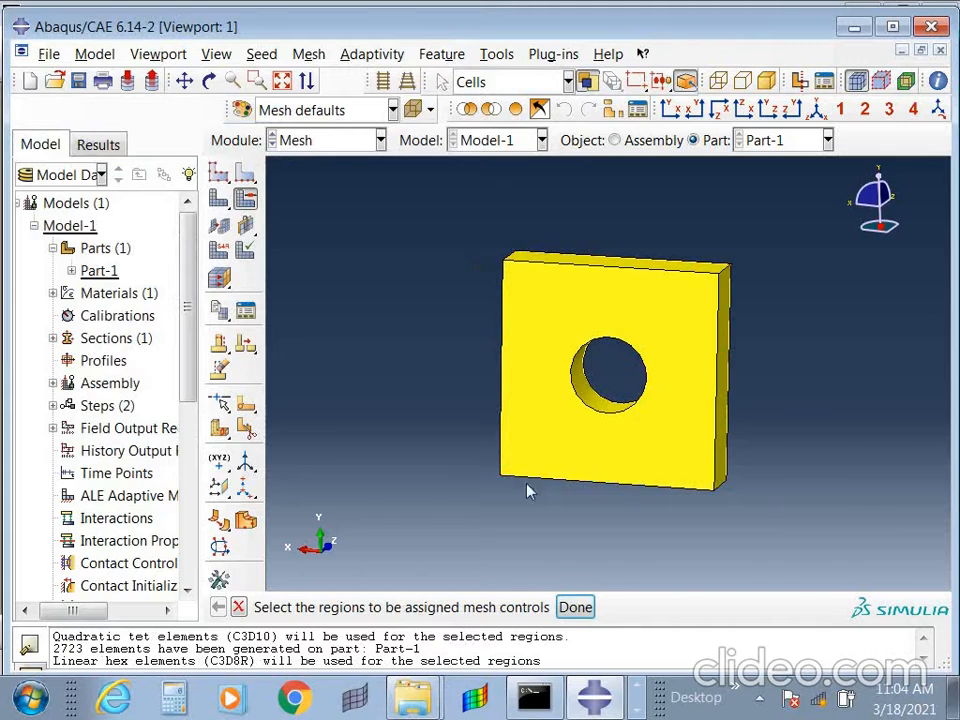
click(576, 608)
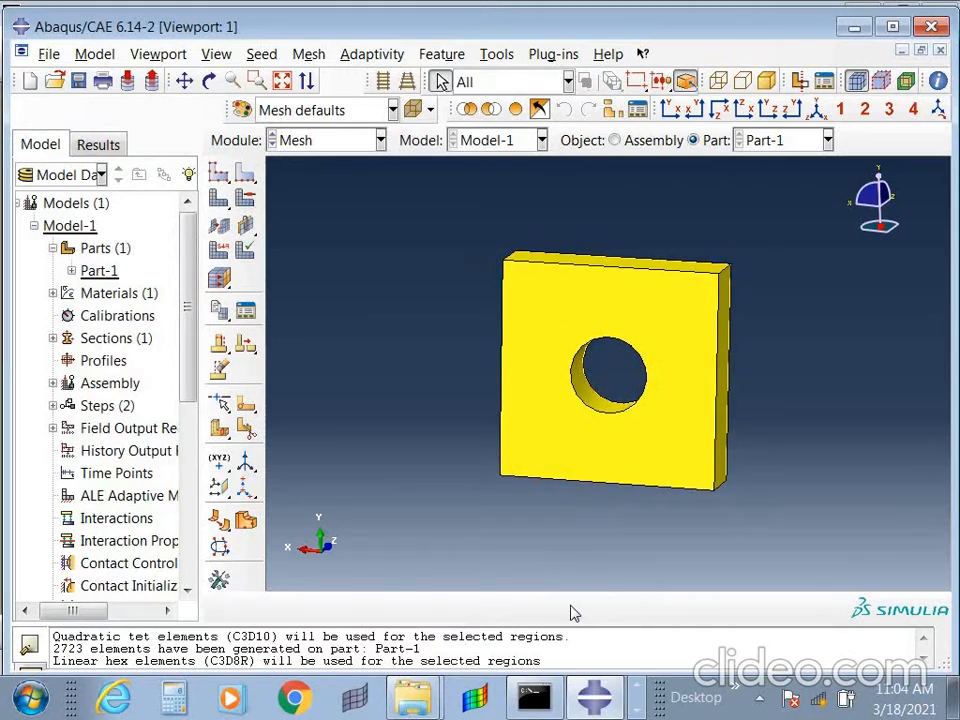
Mesh Part-1 with swept hex elements and inspect the mesh from several angles.
click(222, 200)
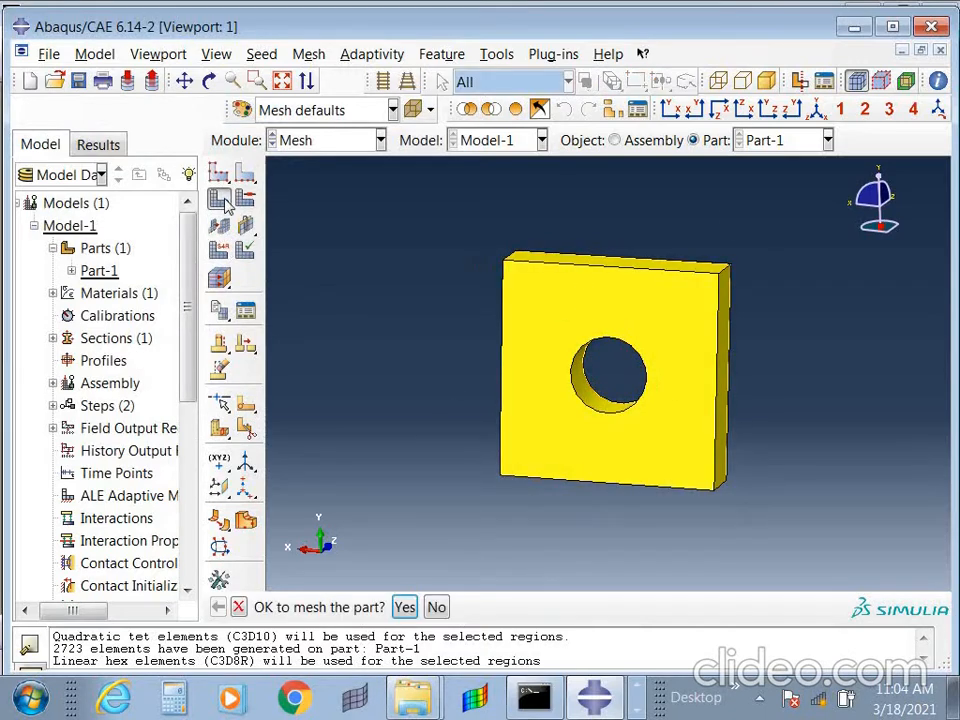
click(405, 608)
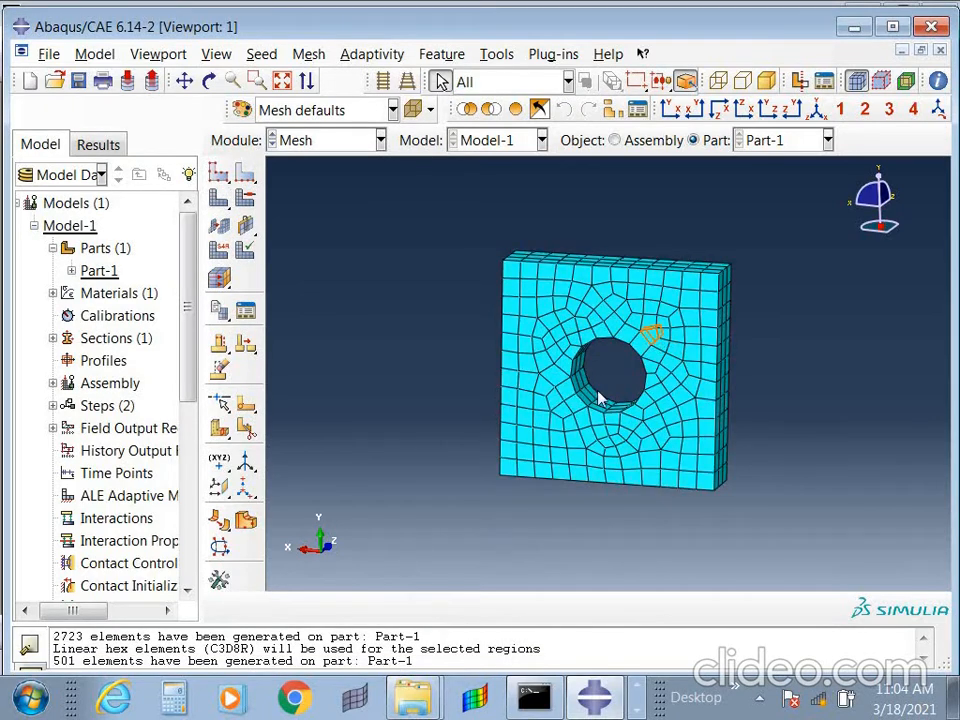
ctrl+alt+drag(660, 392, 656, 448)
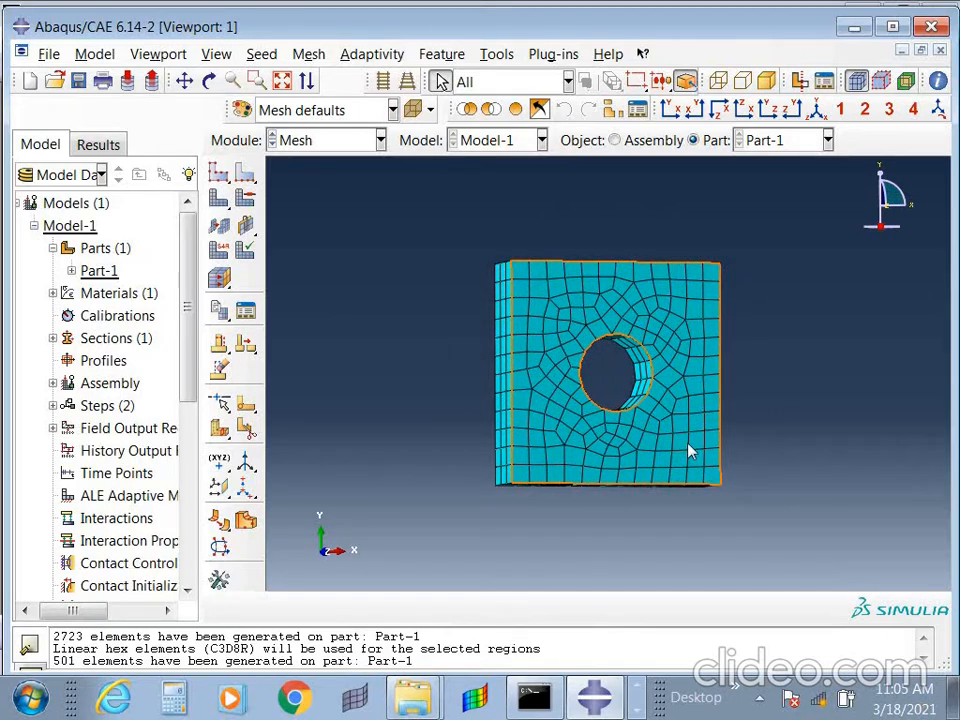
ctrl+alt+drag(763, 414, 690, 407)
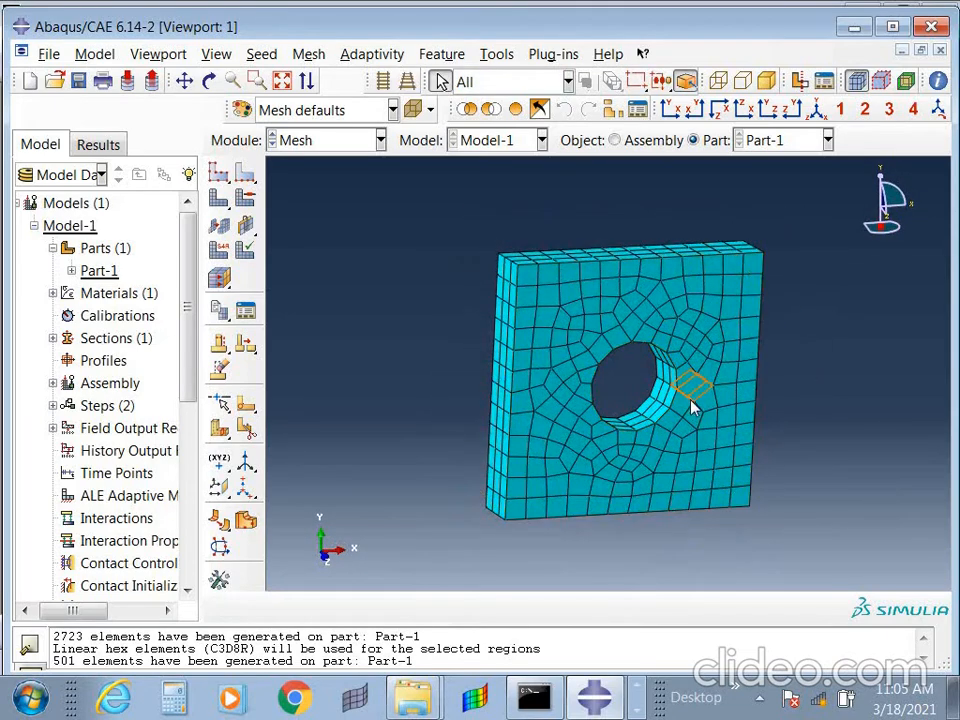
Change the plate's mesh controls to Hex-dominated, accept the sweep path through the thickness, and delete the invalidated mesh.
click(245, 198)
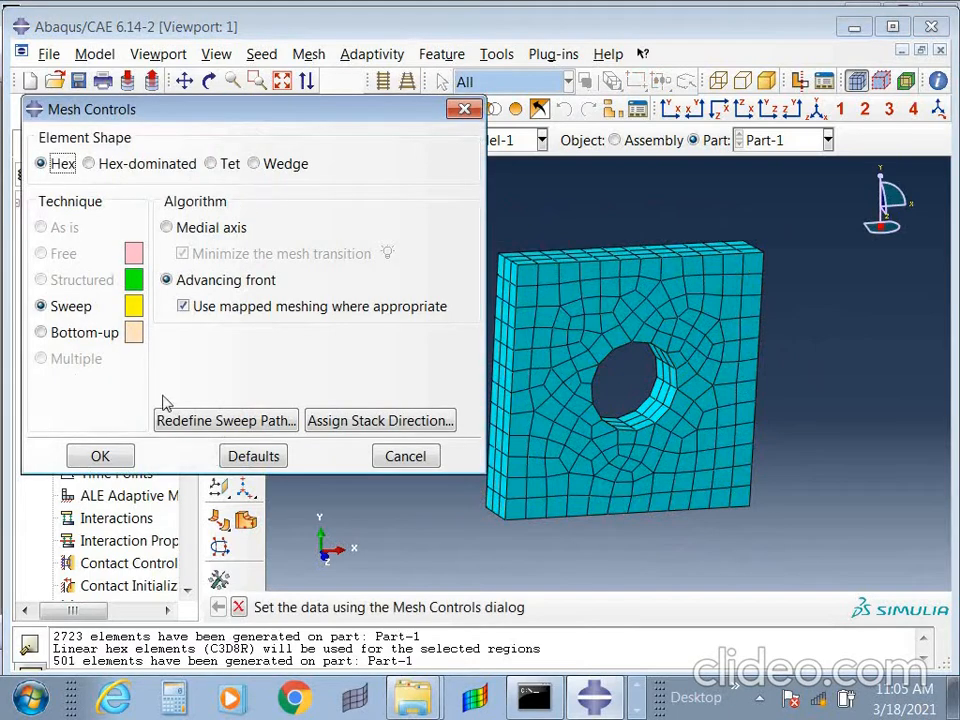
drag(184, 113, 198, 159)
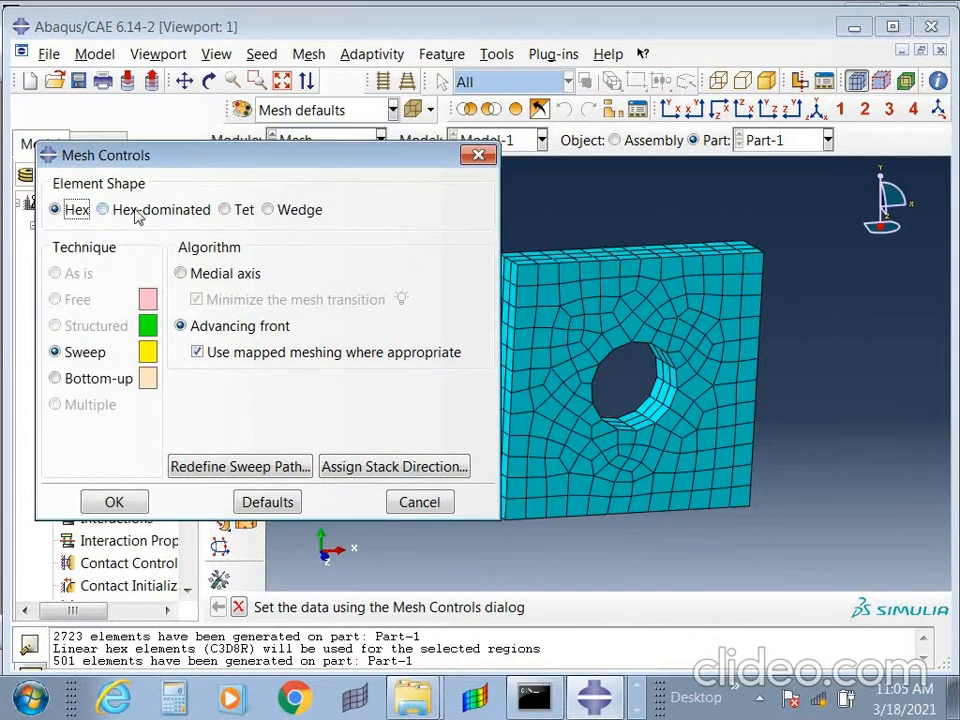
click(118, 213)
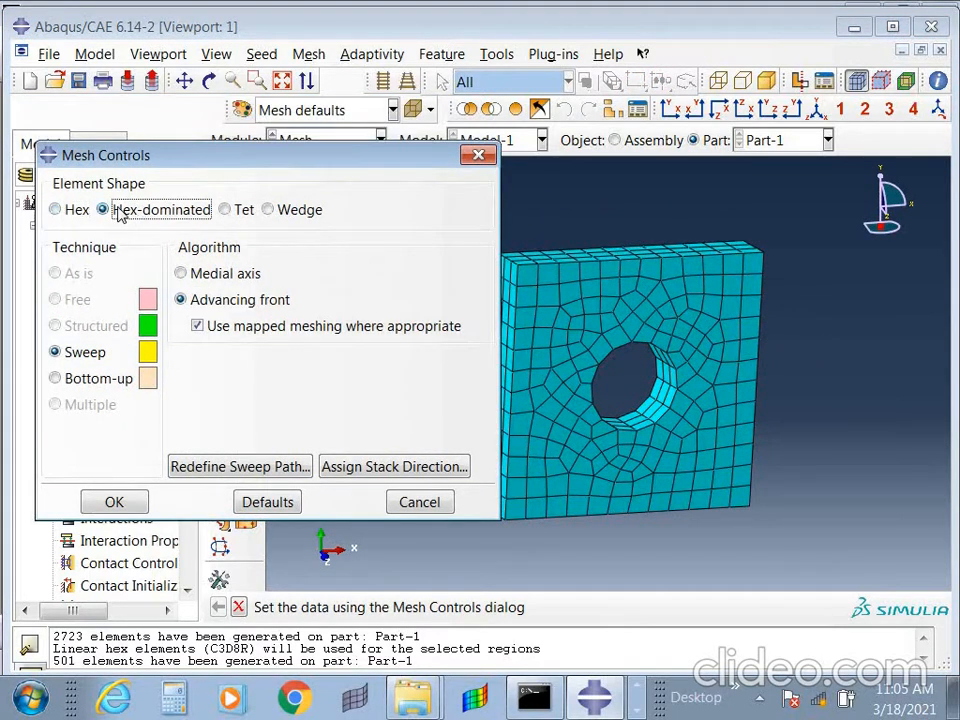
click(206, 466)
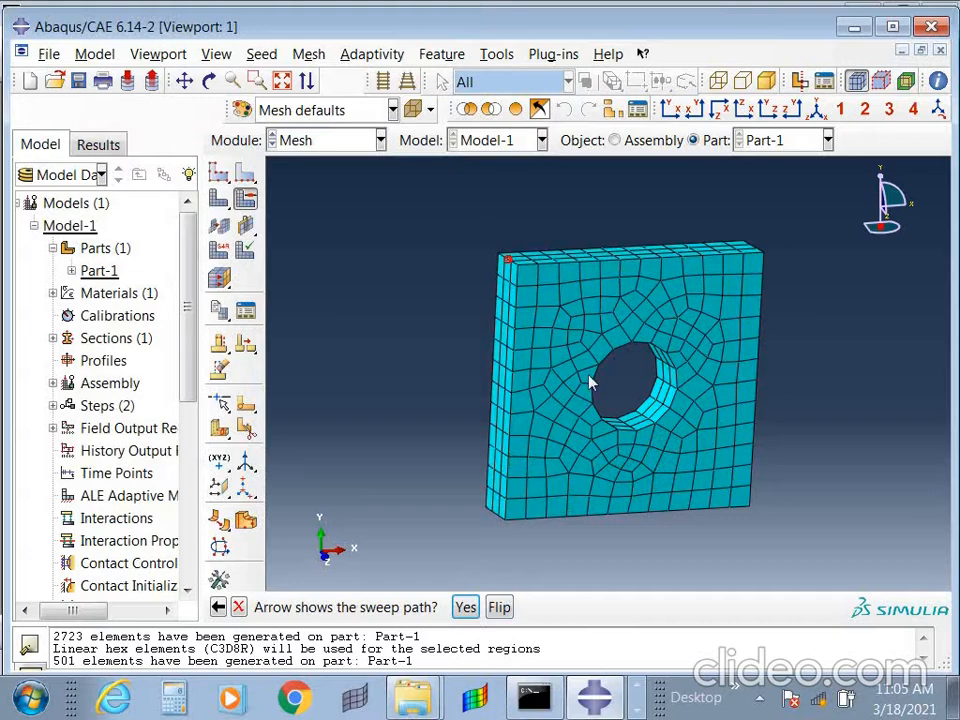
scroll(415, 225, up, 5)
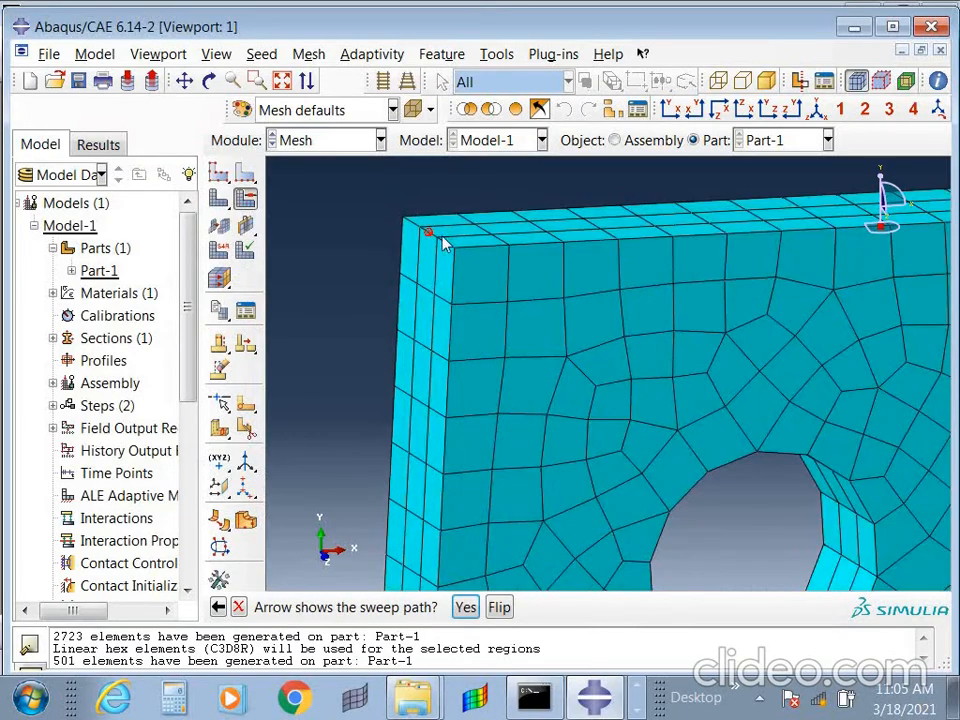
click(466, 607)
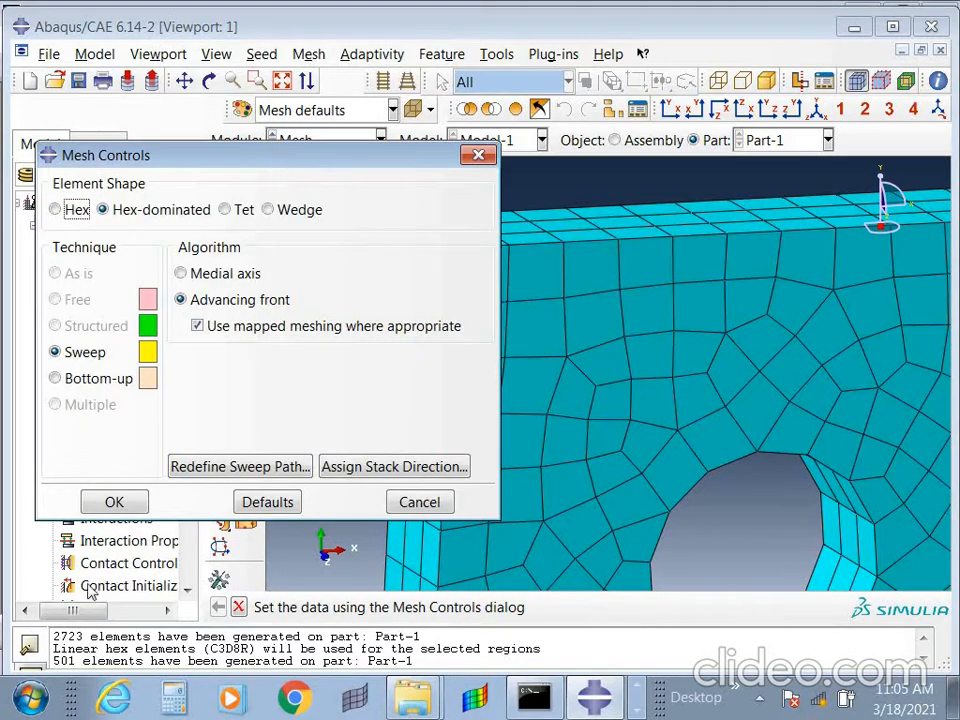
click(112, 505)
click(133, 348)
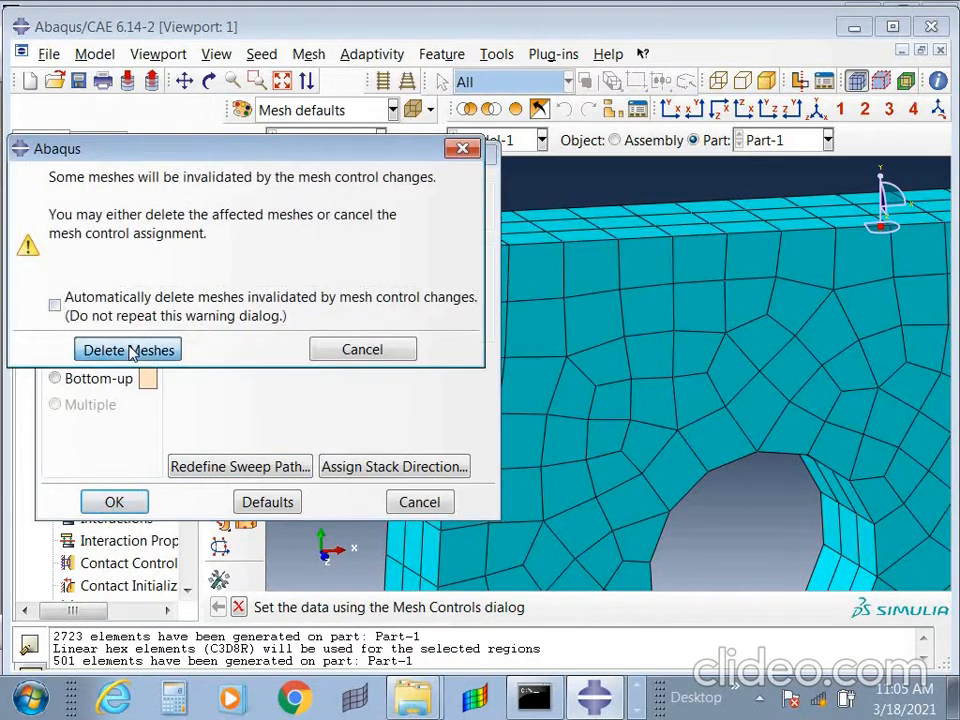
Generate the hex-dominated mesh on Part-1 and inspect the element pattern around the hole.
click(219, 198)
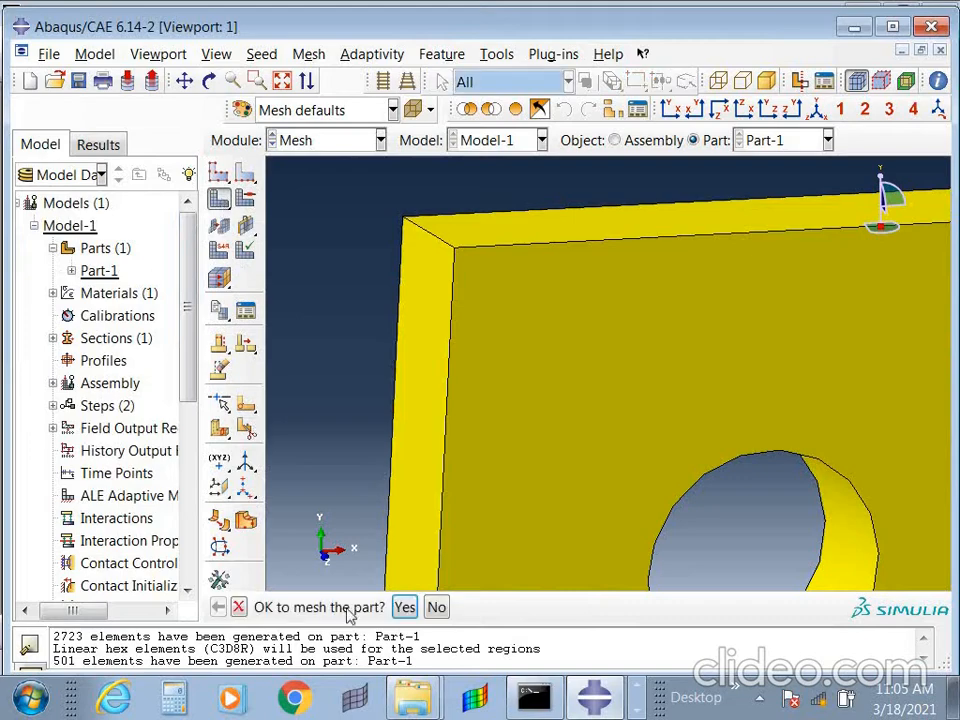
click(403, 607)
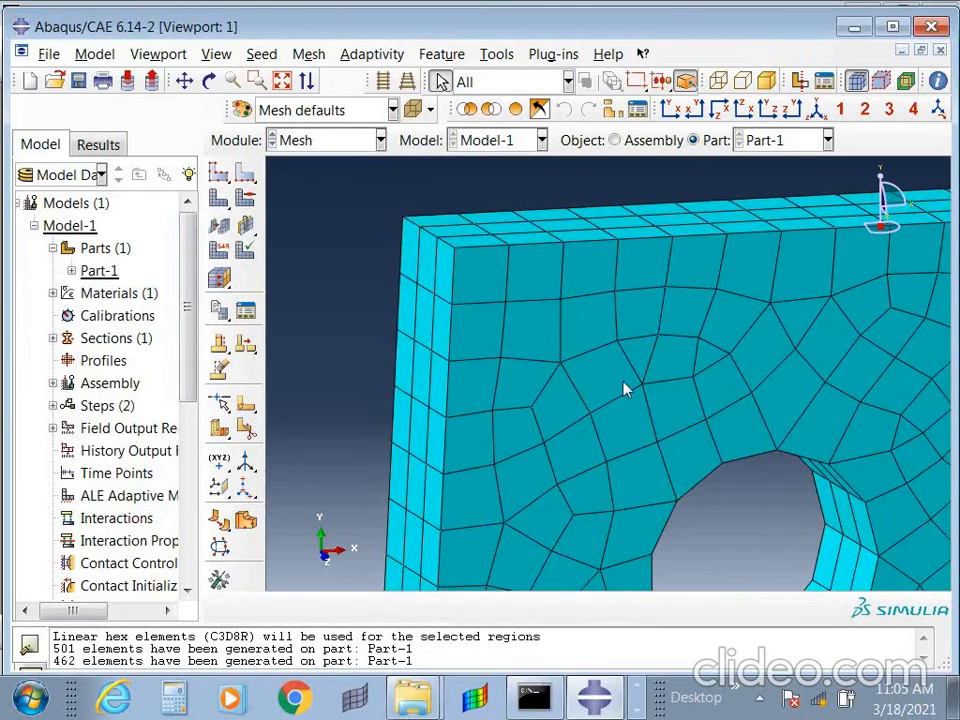
scroll(624, 390, up, 3)
ctrl+alt+drag(641, 394, 628, 420)
scroll(686, 527, down, 3)
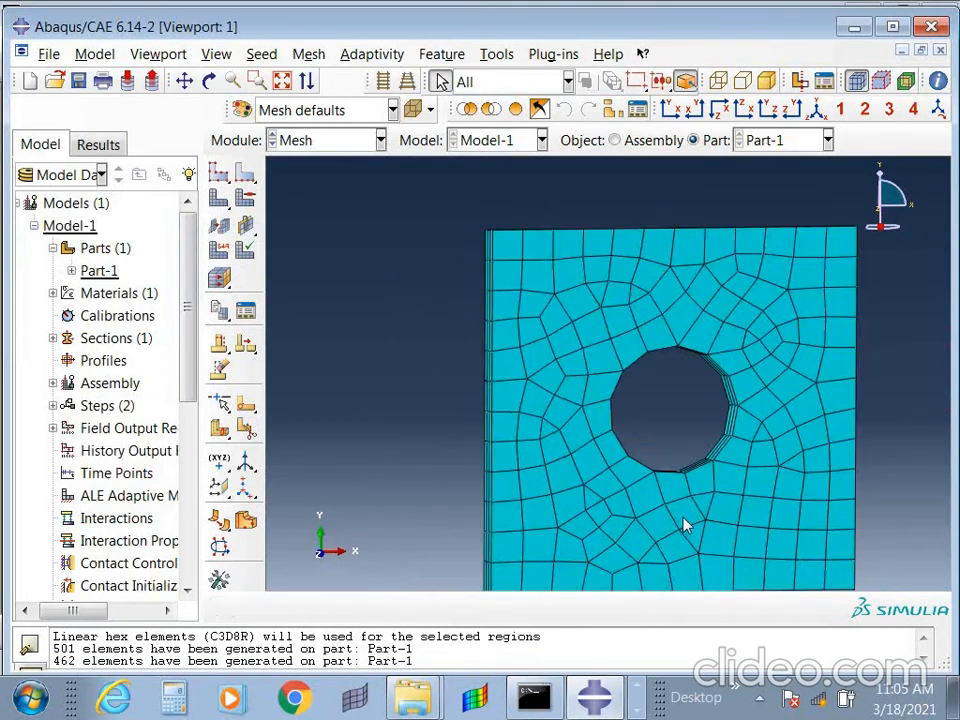
scroll(686, 527, down, 2)
ctrl+alt+middle_drag(741, 537, 666, 452)
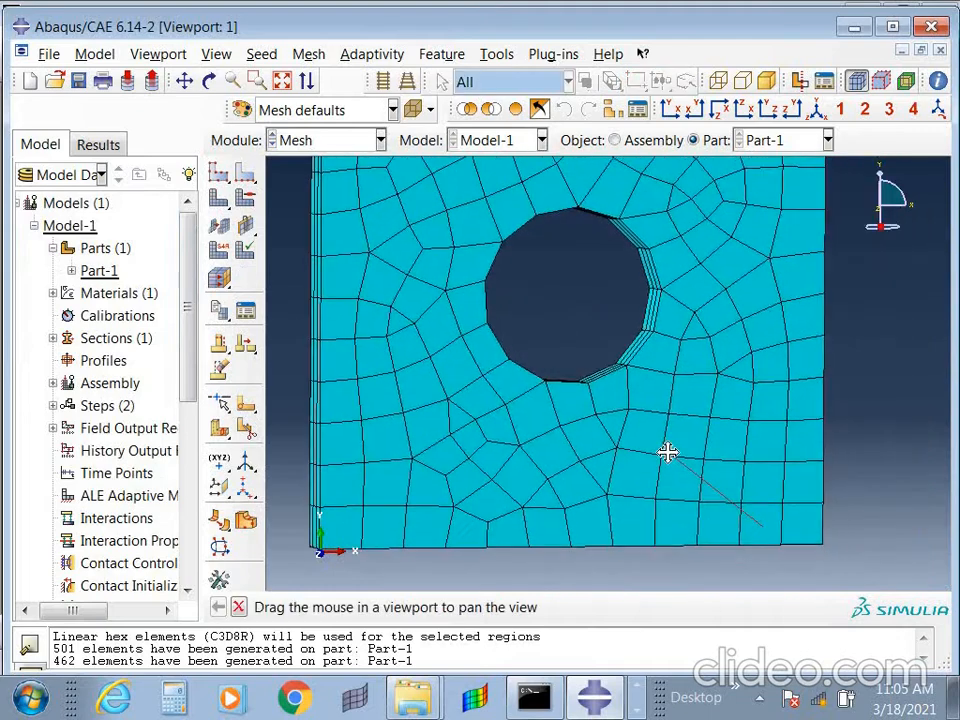
scroll(620, 440, up, 2)
ctrl+alt+drag(602, 435, 634, 463)
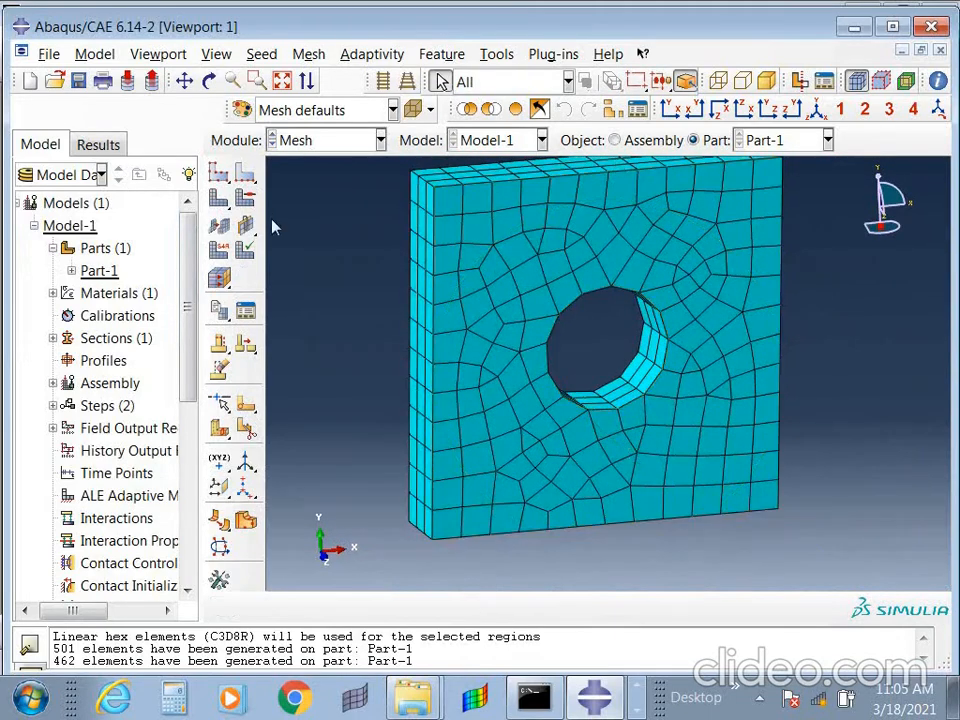
Reassign the Hex element shape with the Sweep technique to the plate and delete the hex-dominated mesh.
click(247, 200)
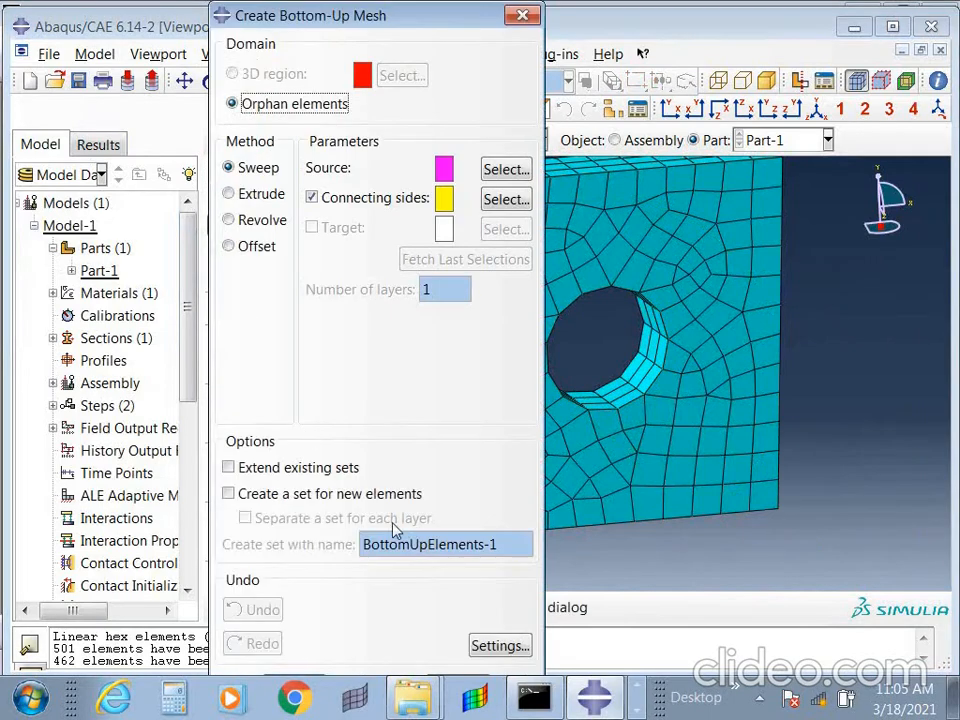
click(522, 15)
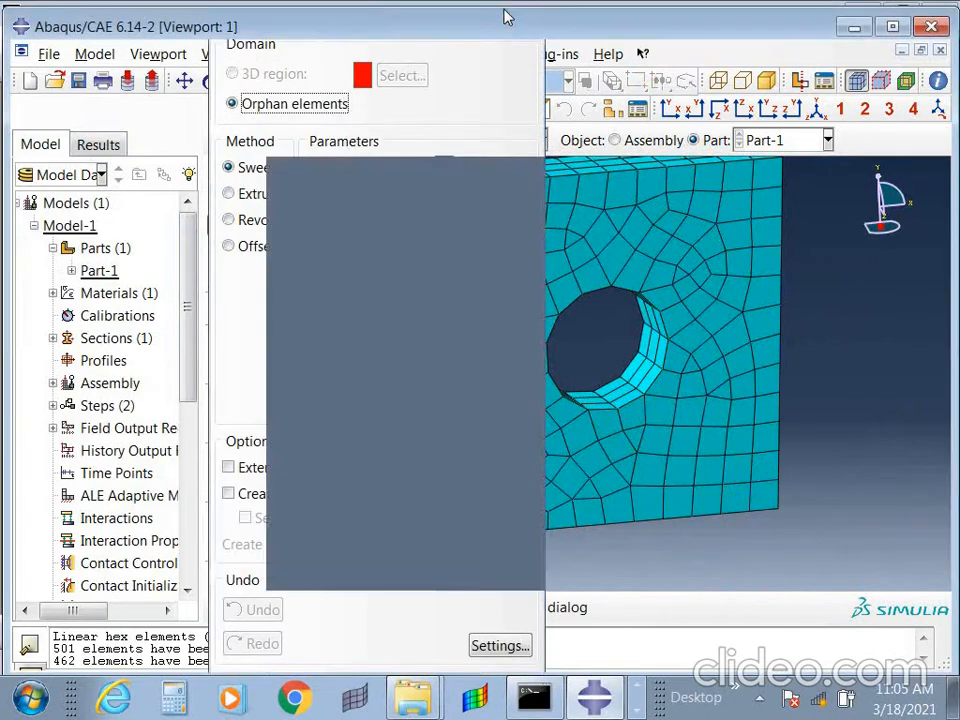
click(245, 200)
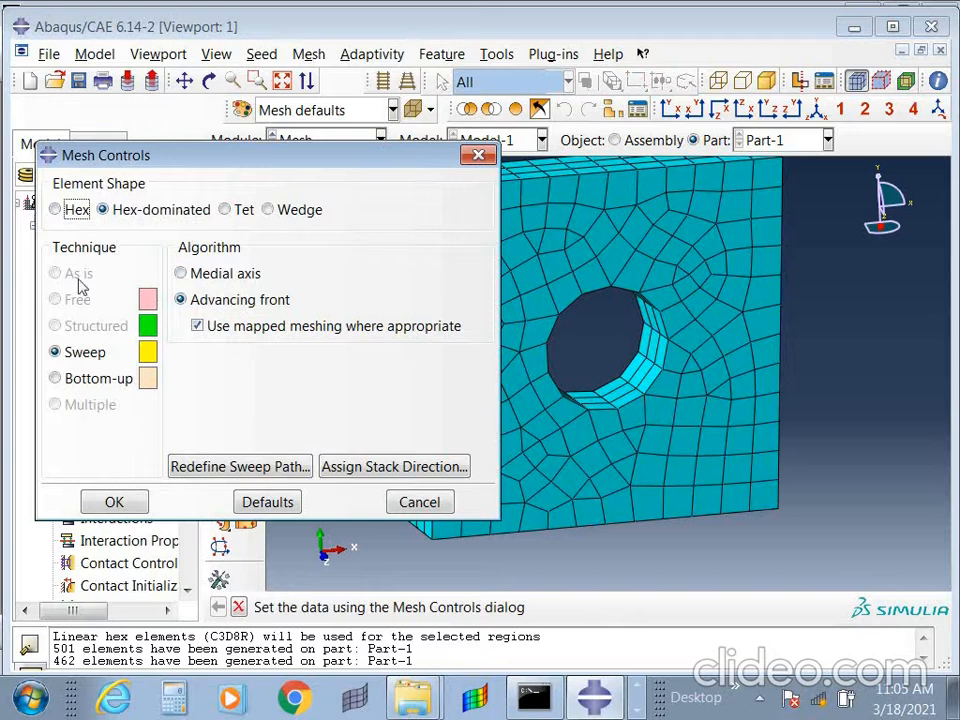
click(75, 210)
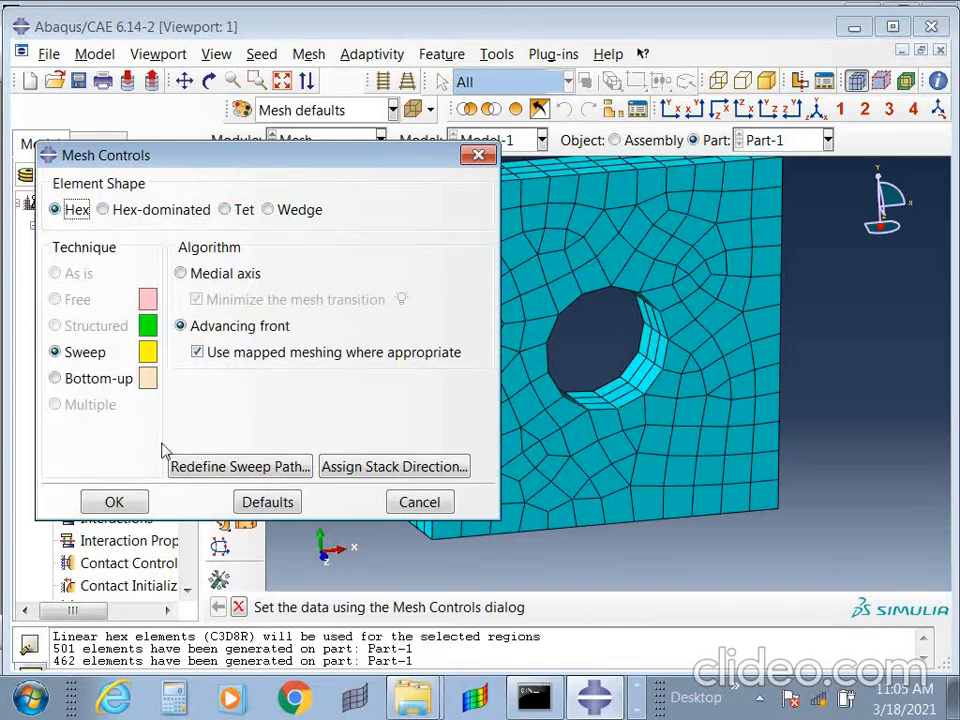
click(114, 502)
click(128, 349)
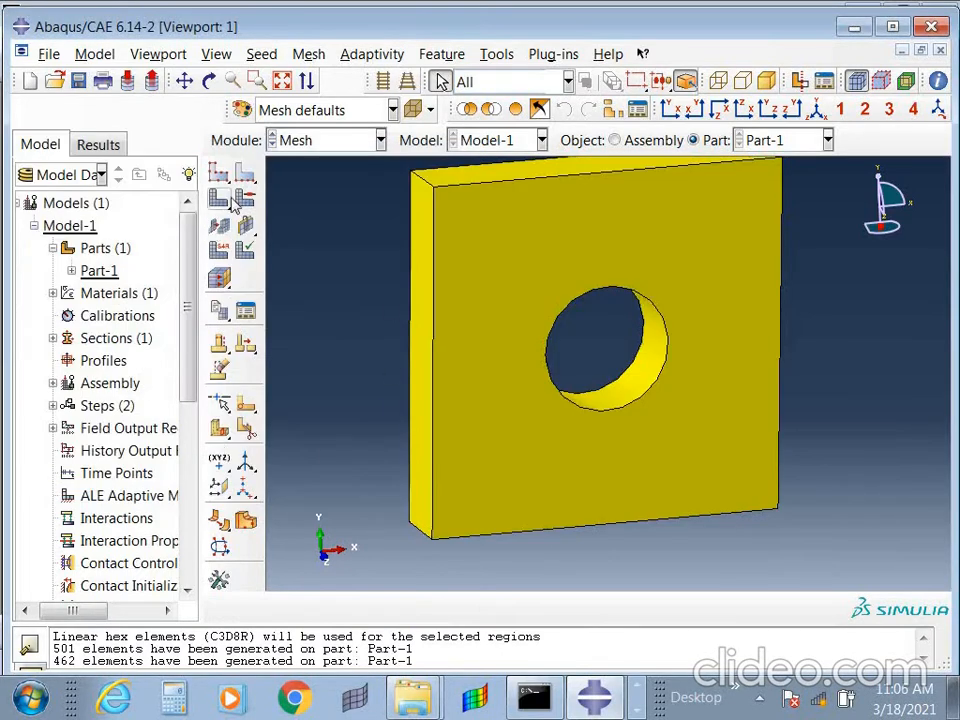
Set Part-1's approximate global seed size to 0.5, keeping curvature control with a 0.1 deviation factor.
click(245, 197)
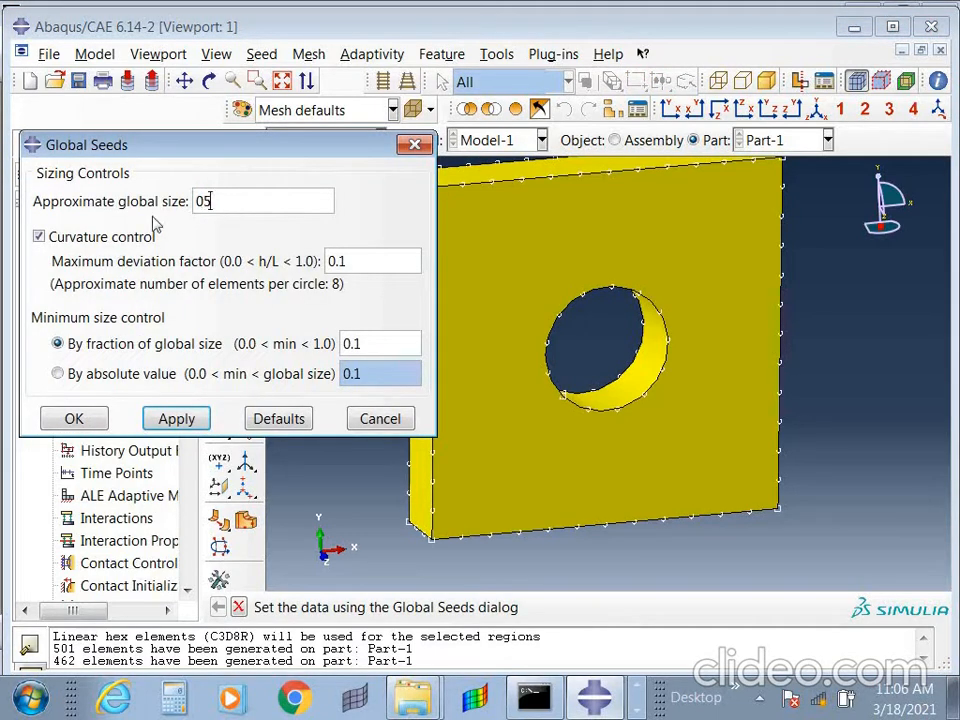
click(176, 418)
click(74, 418)
Mesh Part-1 with the finer global seeds and inspect the hex mesh from several angles.
click(219, 197)
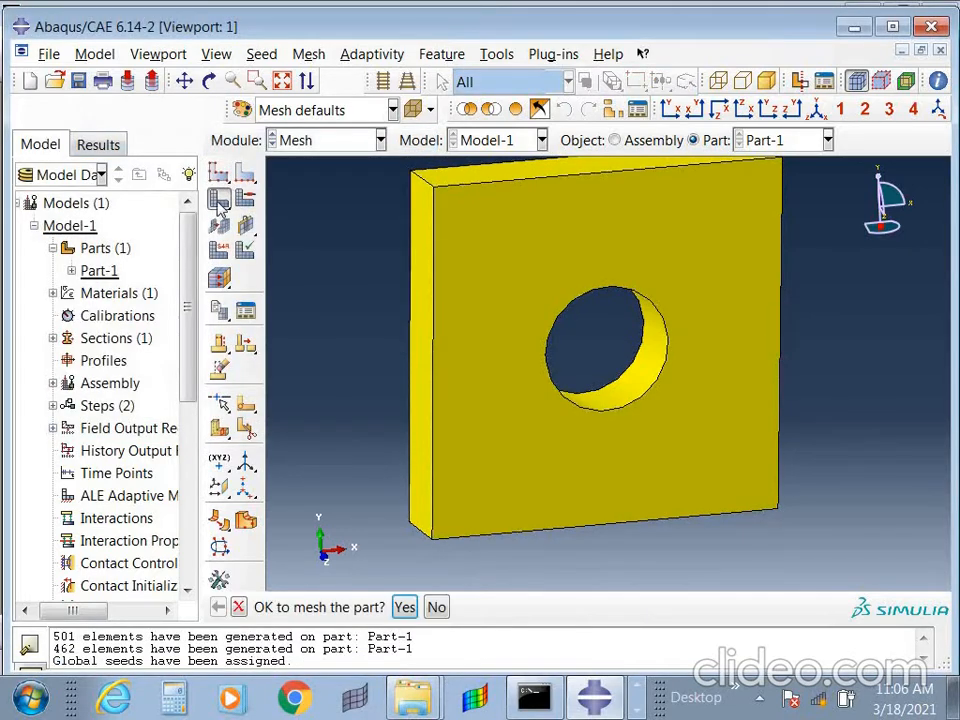
click(404, 608)
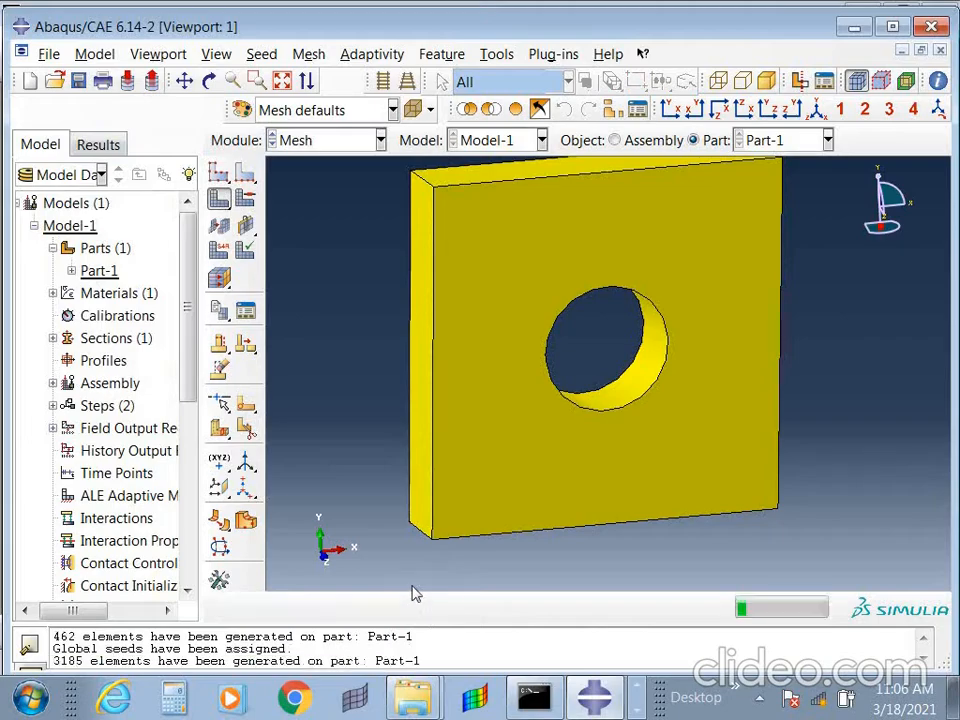
ctrl+alt+drag(707, 445, 535, 436)
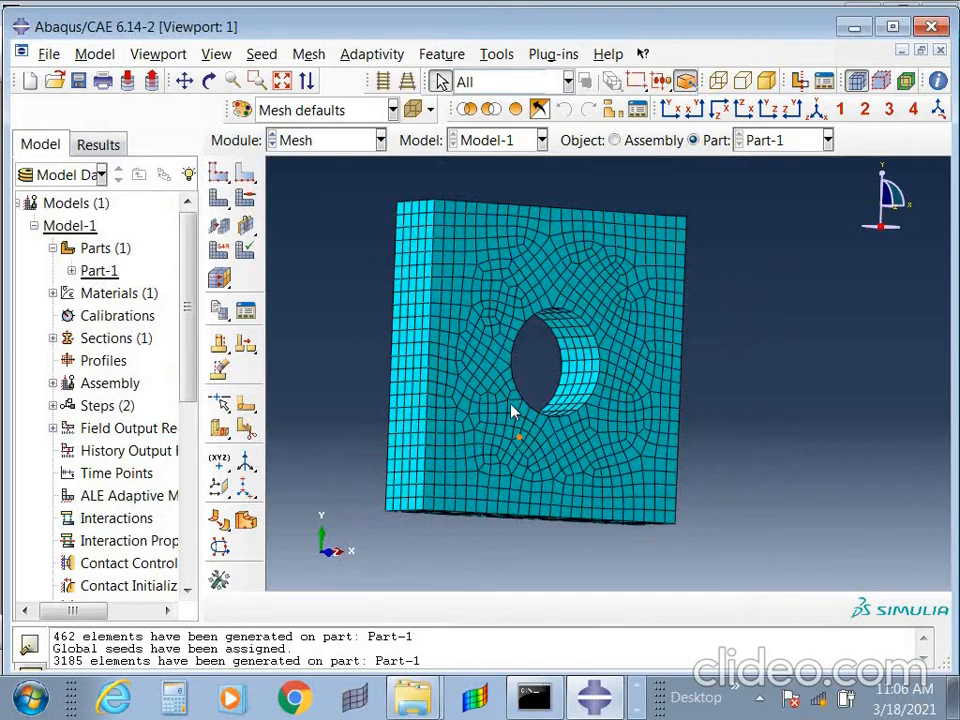
ctrl+alt+drag(507, 397, 530, 405)
ctrl+alt+drag(603, 405, 514, 388)
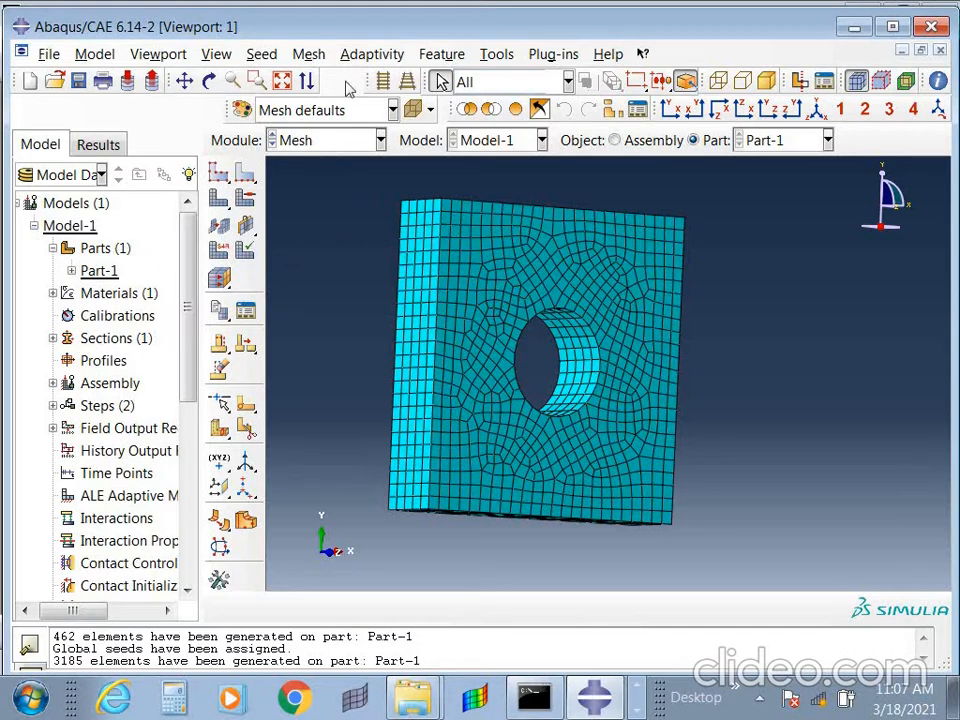
Create a job named Free-free from Model-1, with the job type set to Full analysis.
click(305, 145)
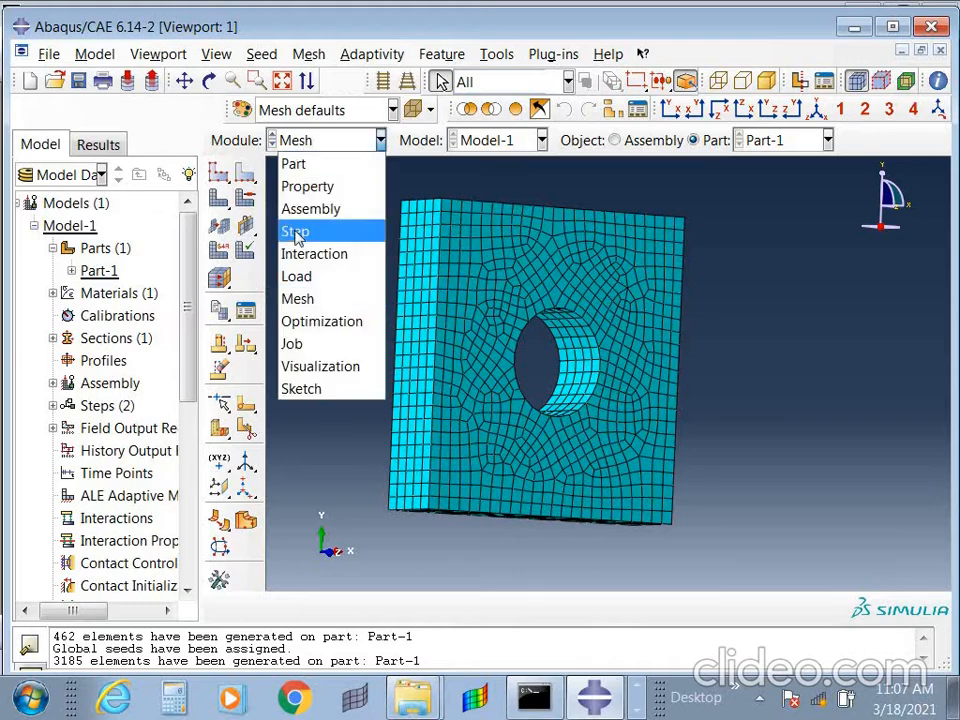
click(303, 345)
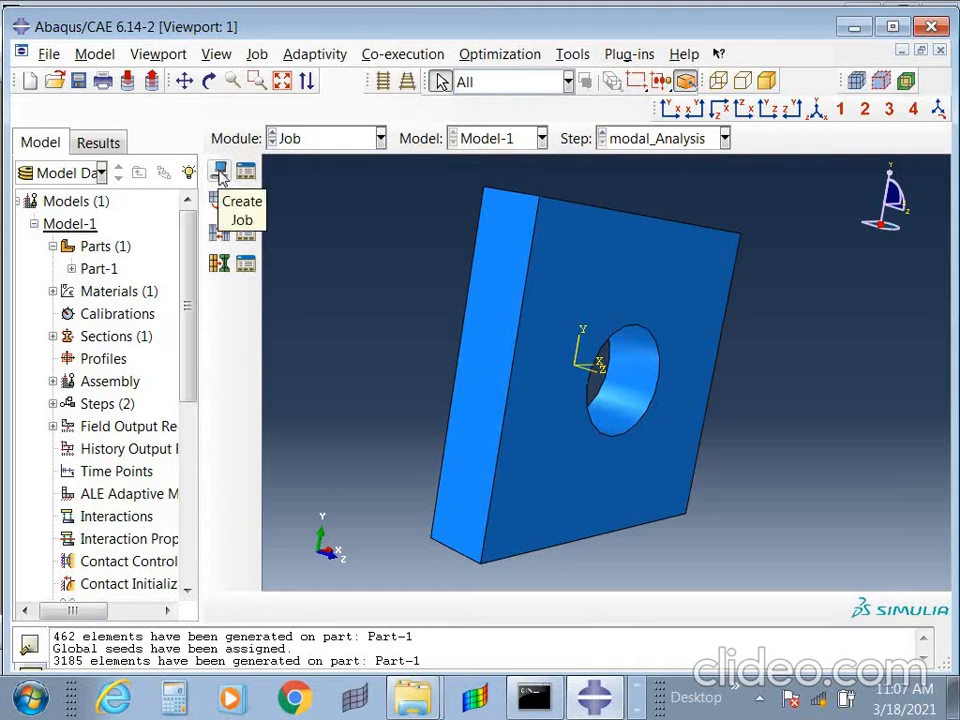
click(220, 173)
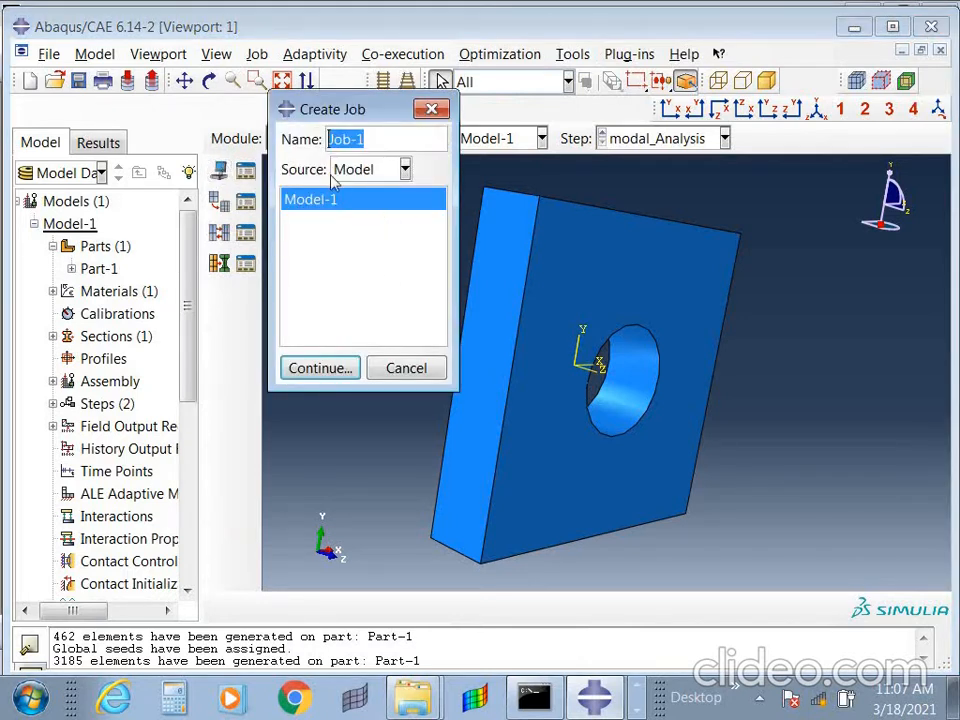
key(BackSpace)
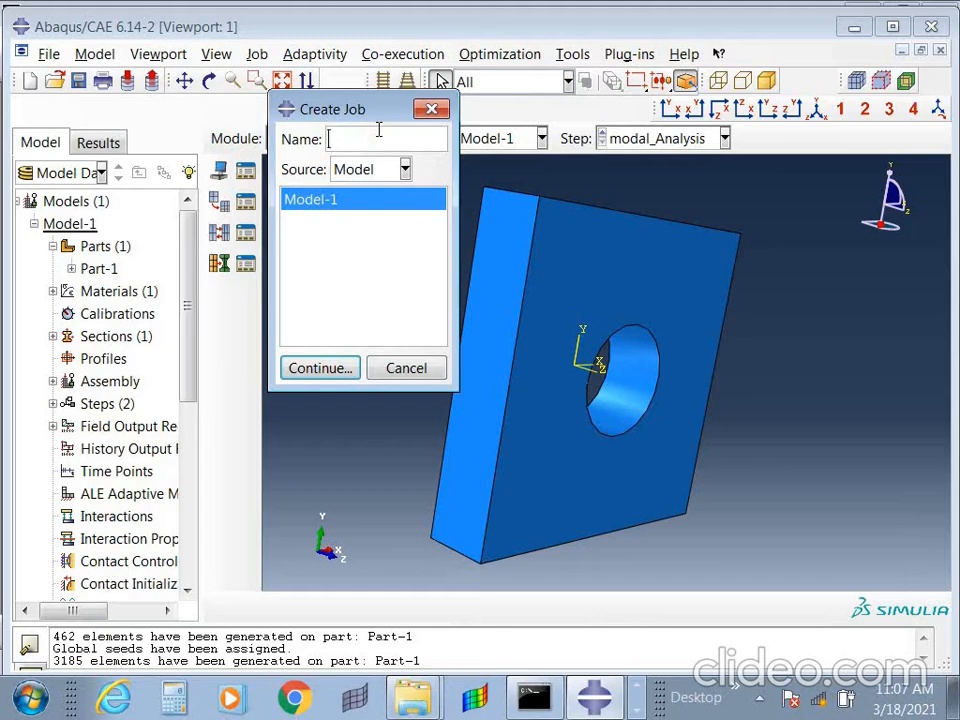
text(Free-free)
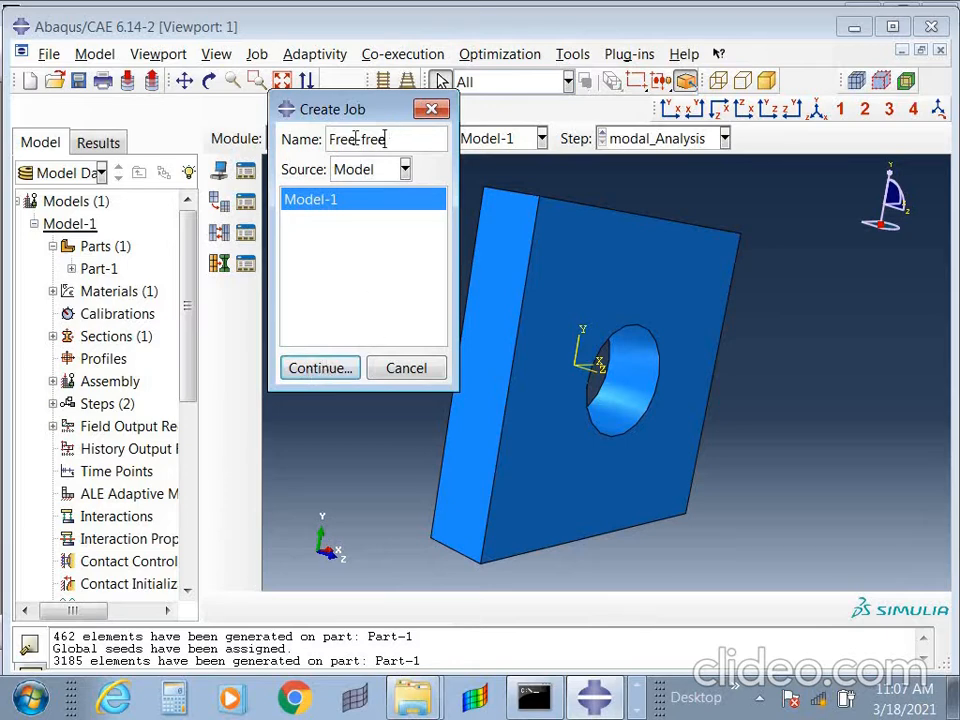
click(322, 370)
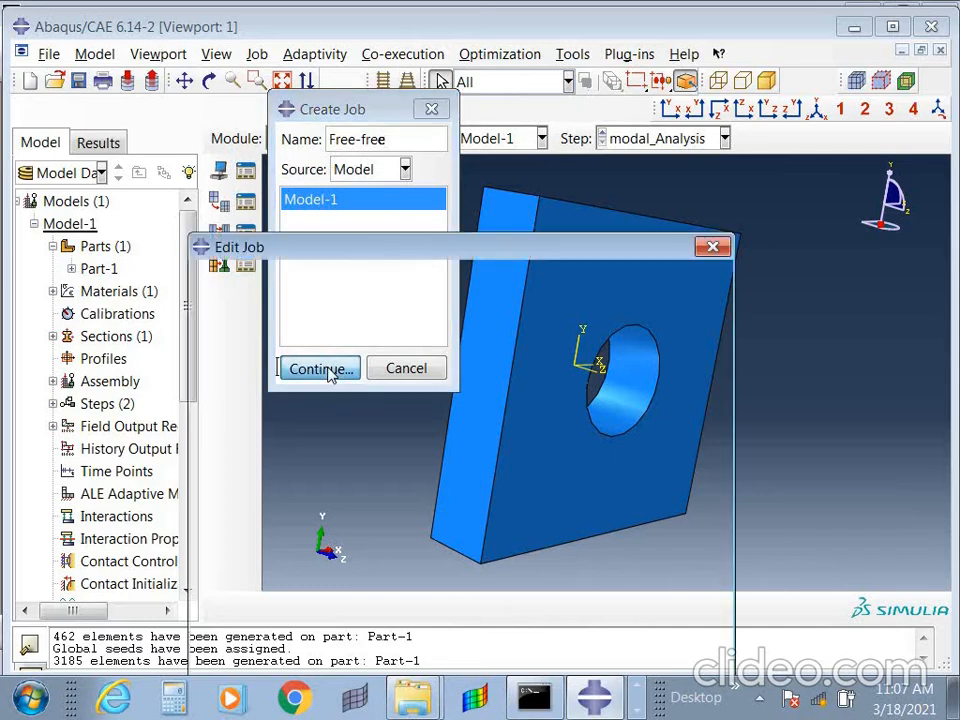
drag(392, 262, 355, 61)
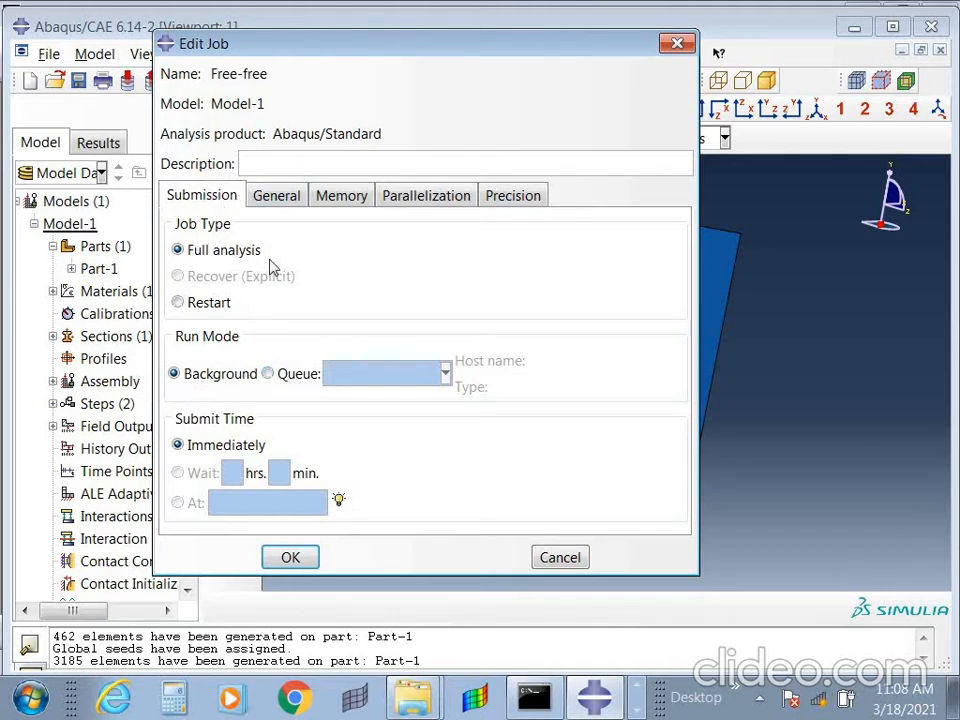
click(202, 306)
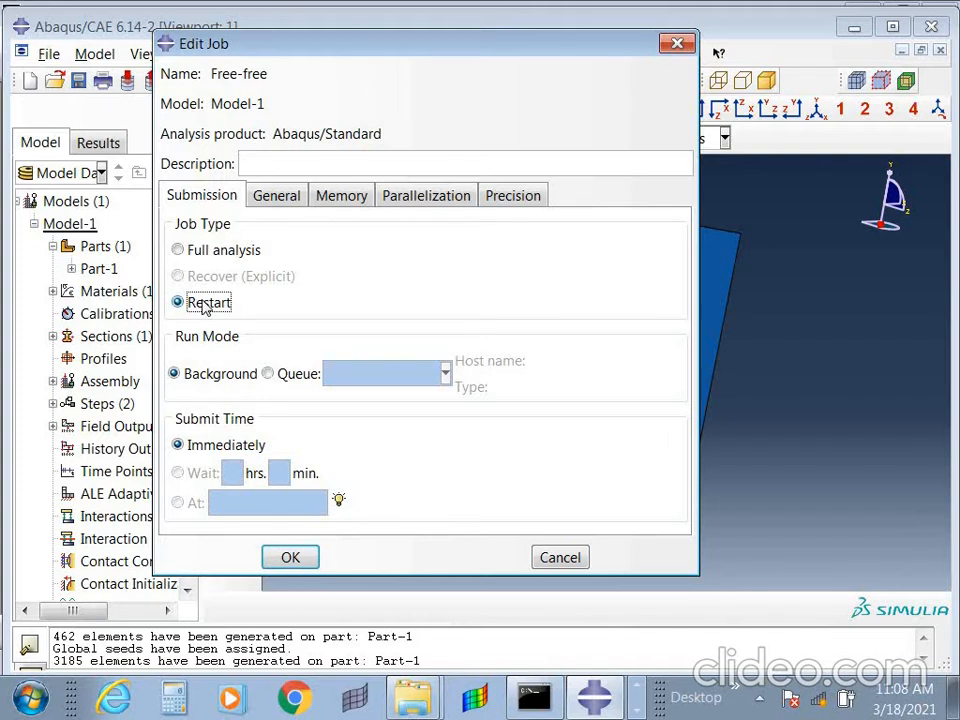
click(222, 254)
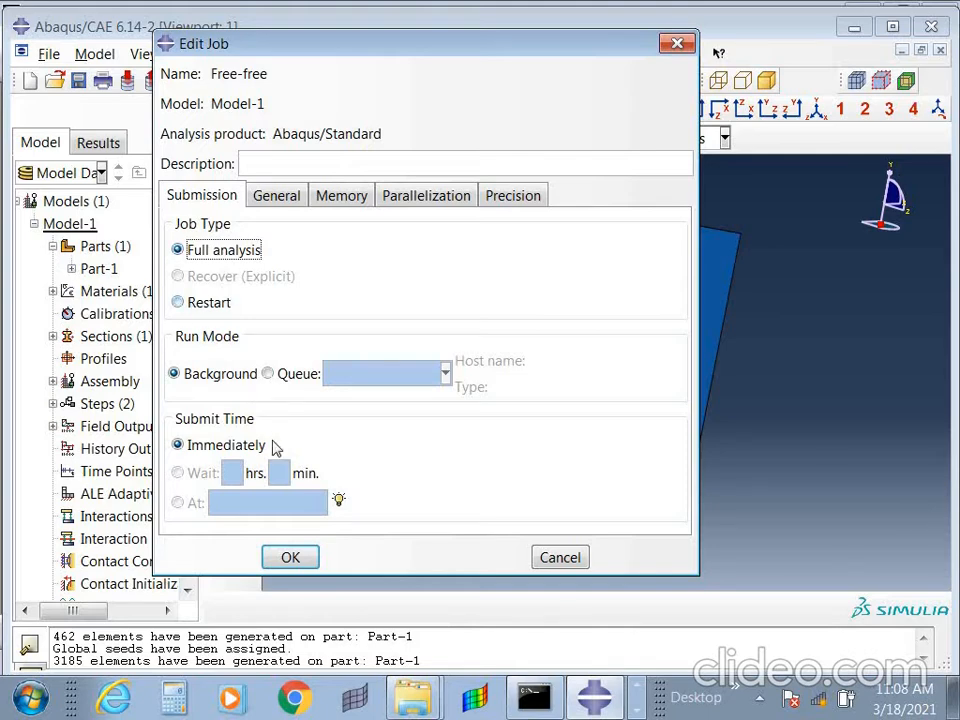
click(289, 562)
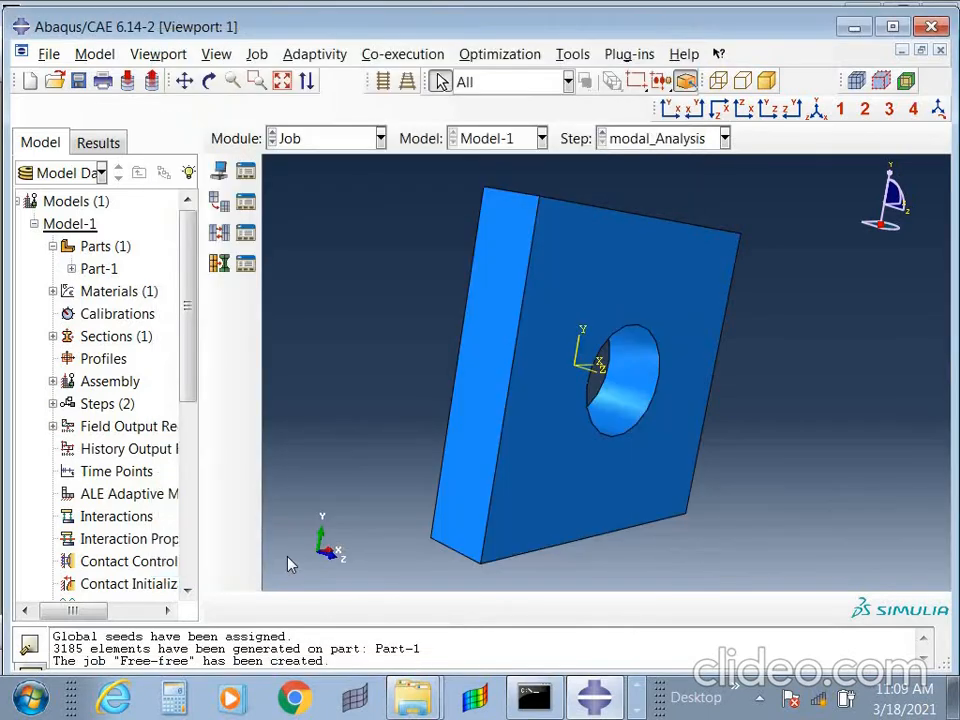
click(245, 197)
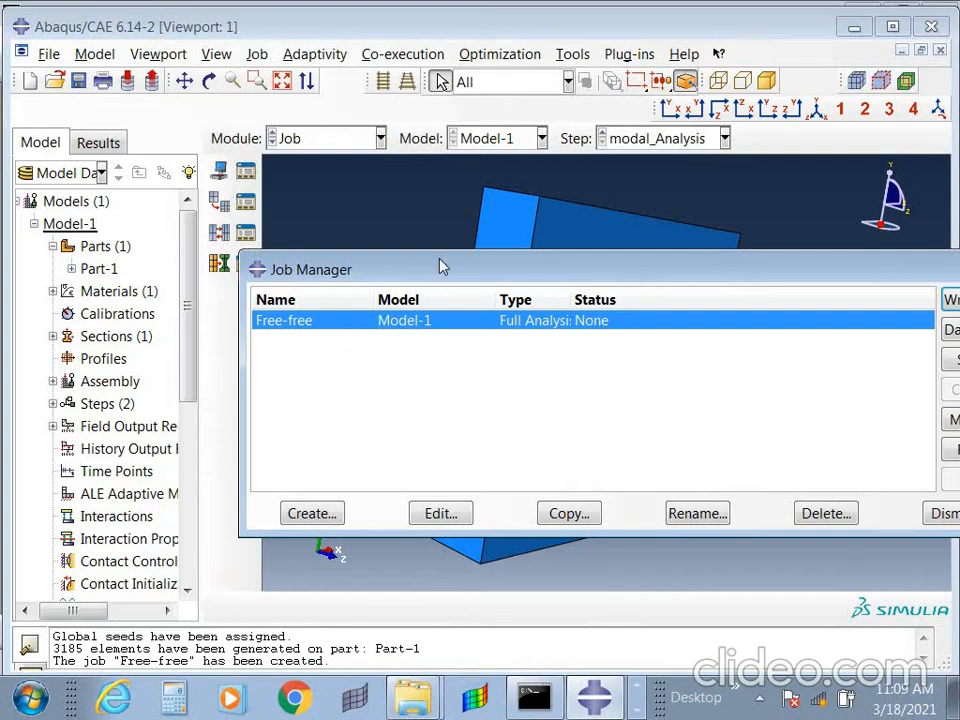
drag(440, 262, 254, 213)
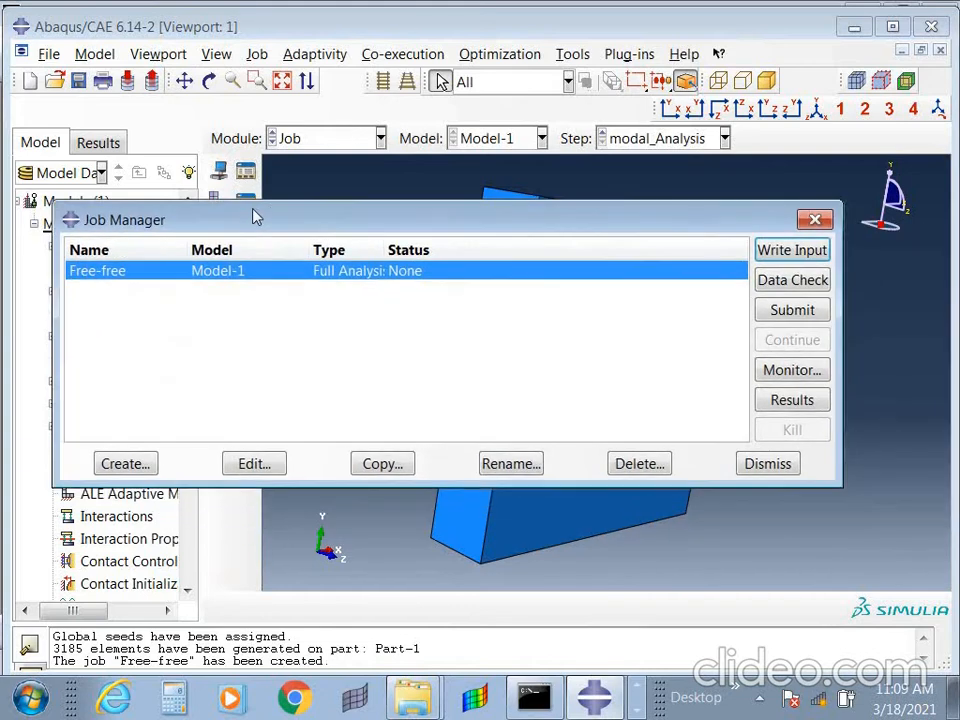
click(814, 220)
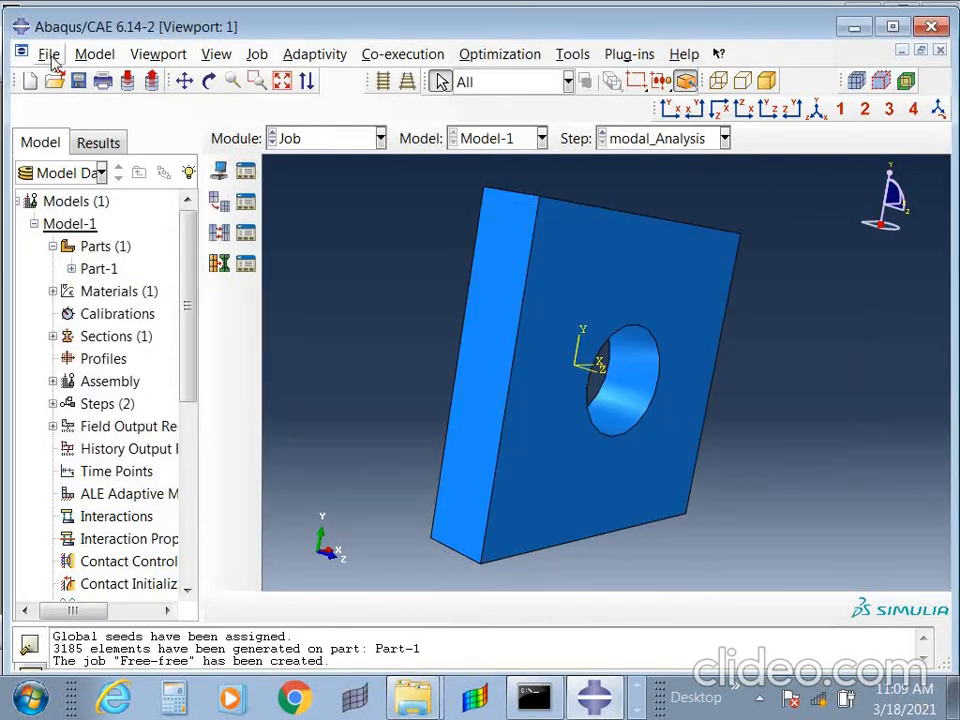
Set the work directory to C:\Users\win7\Desktop\Abaqus traning, copying the path from the open folder in Windows Explorer.
click(48, 54)
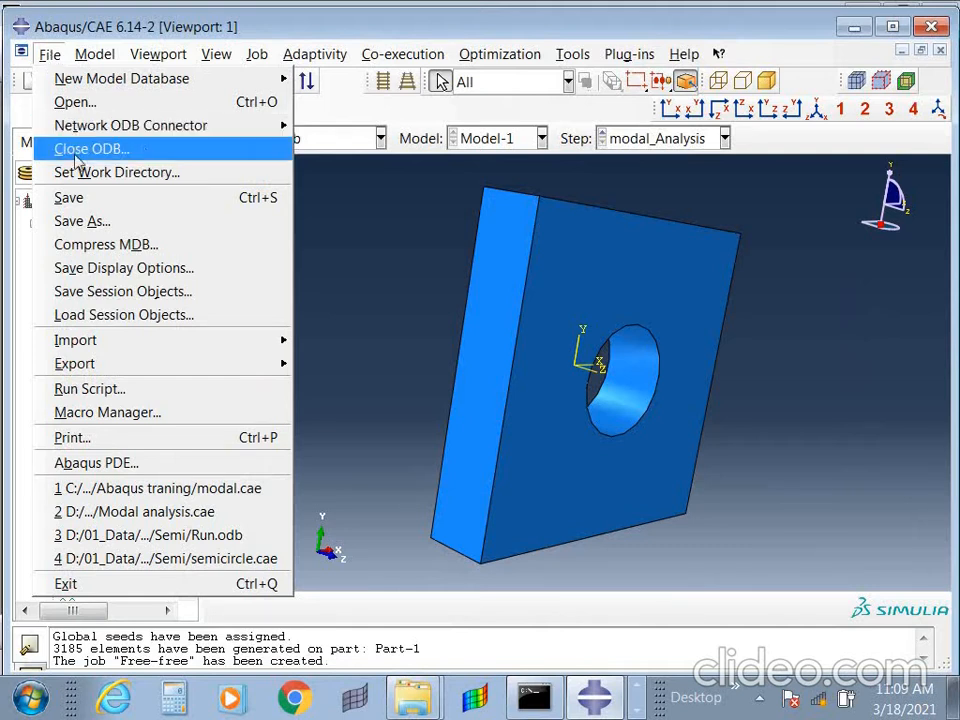
click(138, 174)
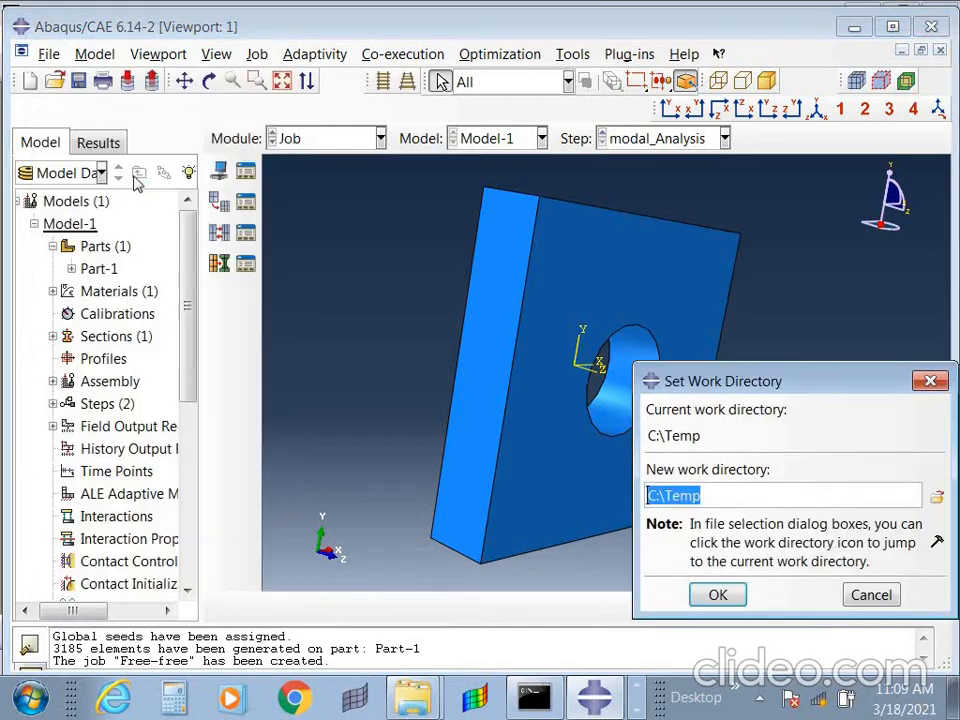
drag(829, 392, 469, 197)
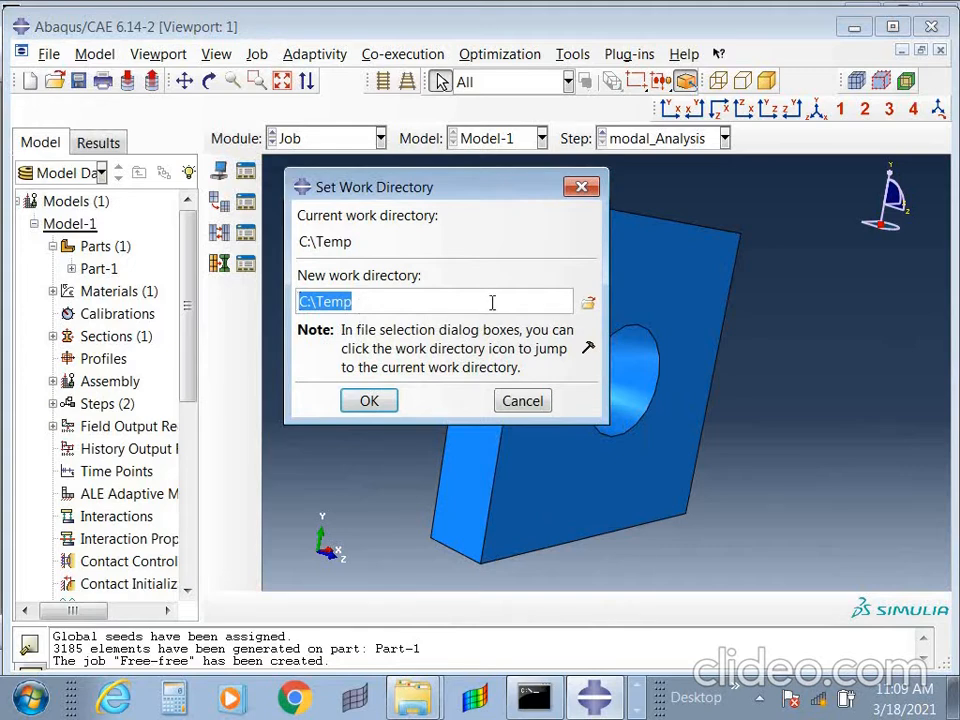
click(501, 640)
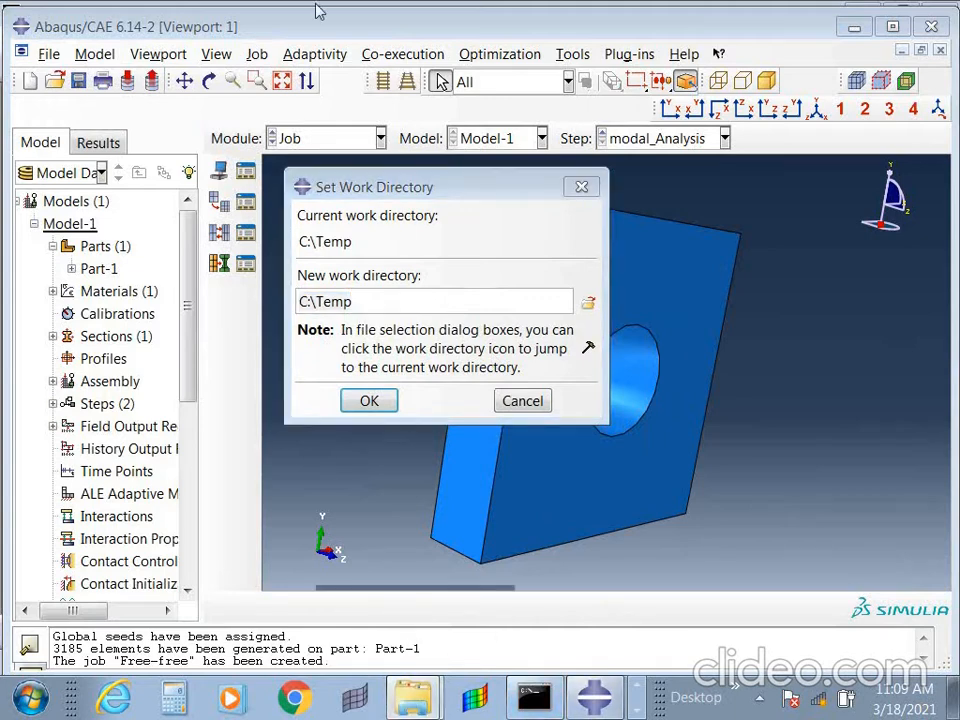
click(413, 697)
click(343, 52)
key(ctrl+c)
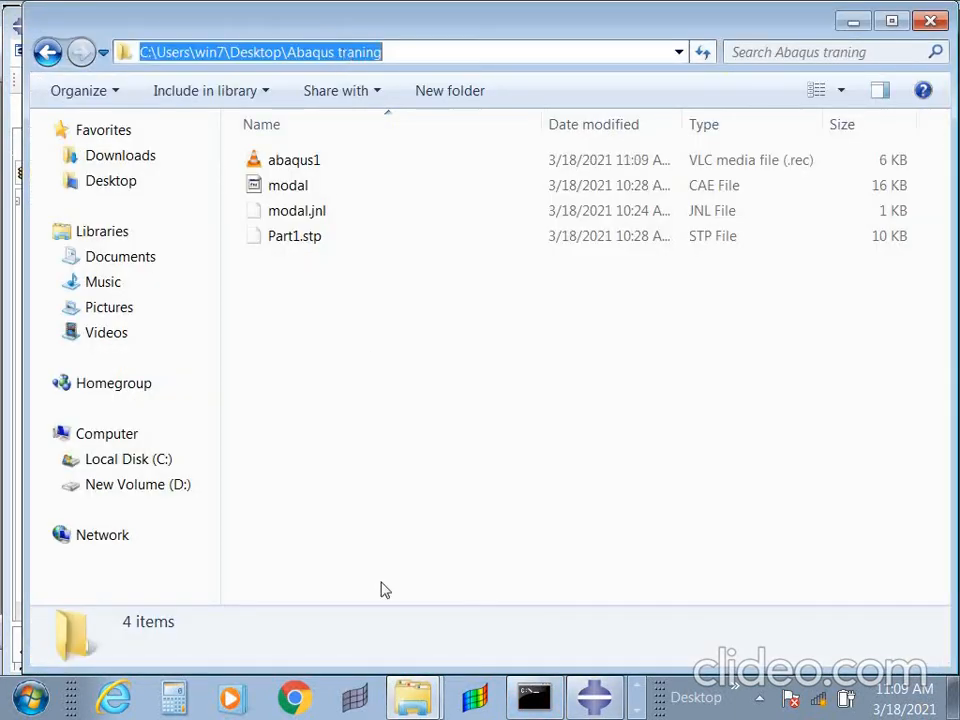
click(618, 703)
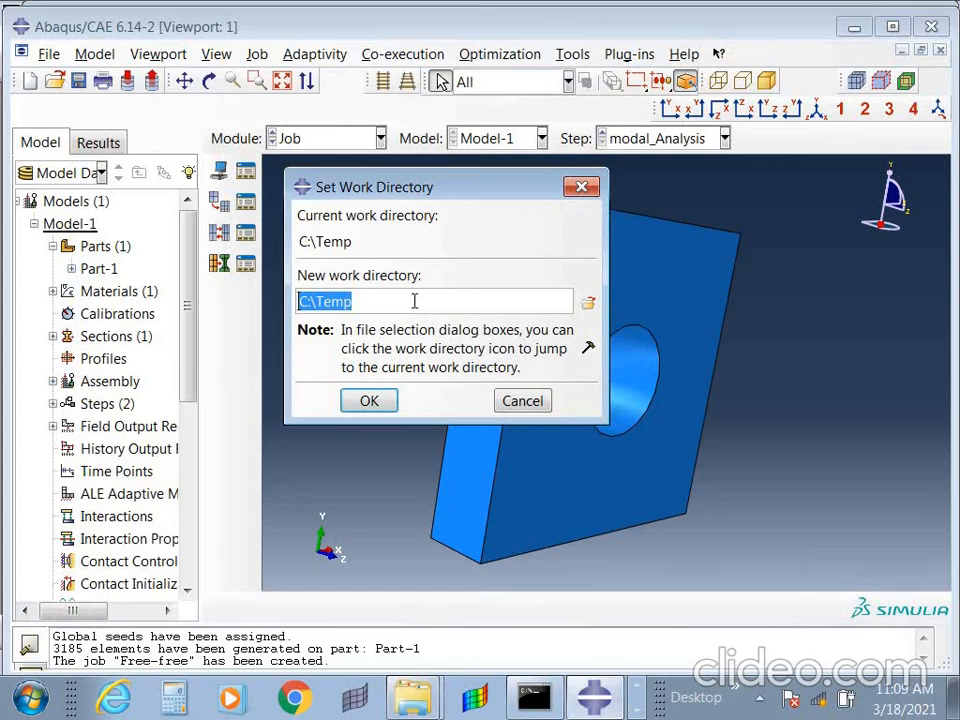
key(ctrl+v)
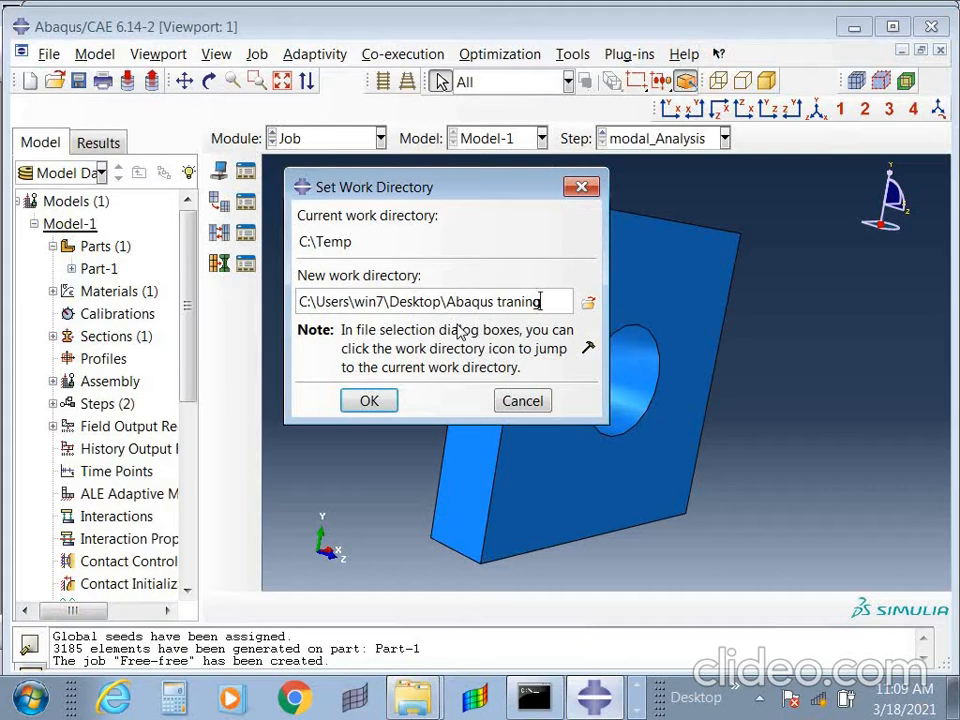
click(369, 401)
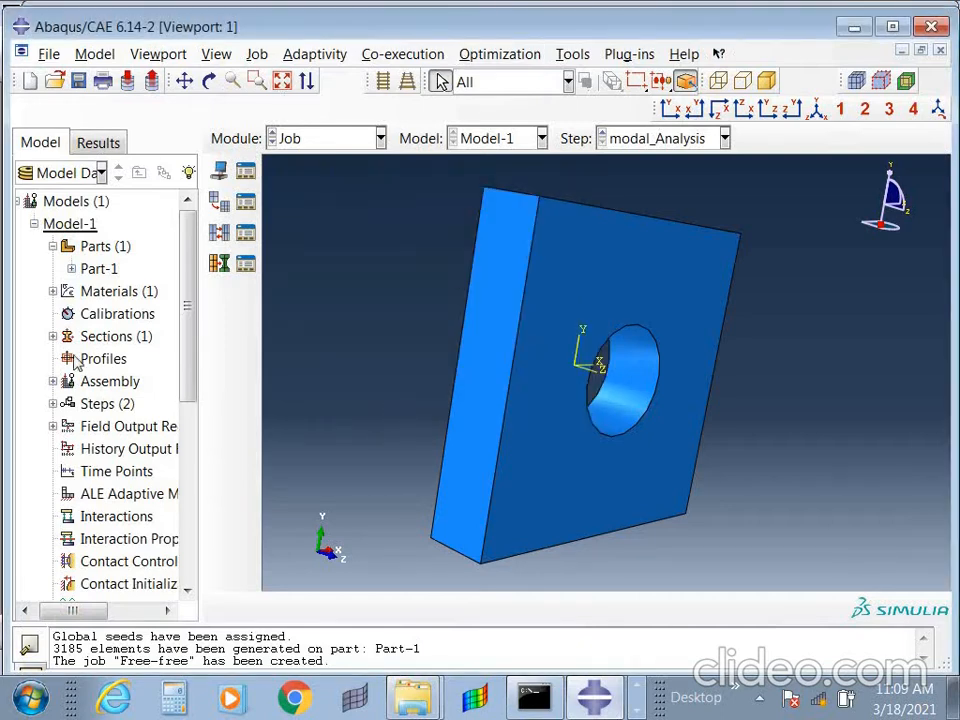
Save the model database as Modal_cae_1 in the Abaqus traning folder.
click(48, 54)
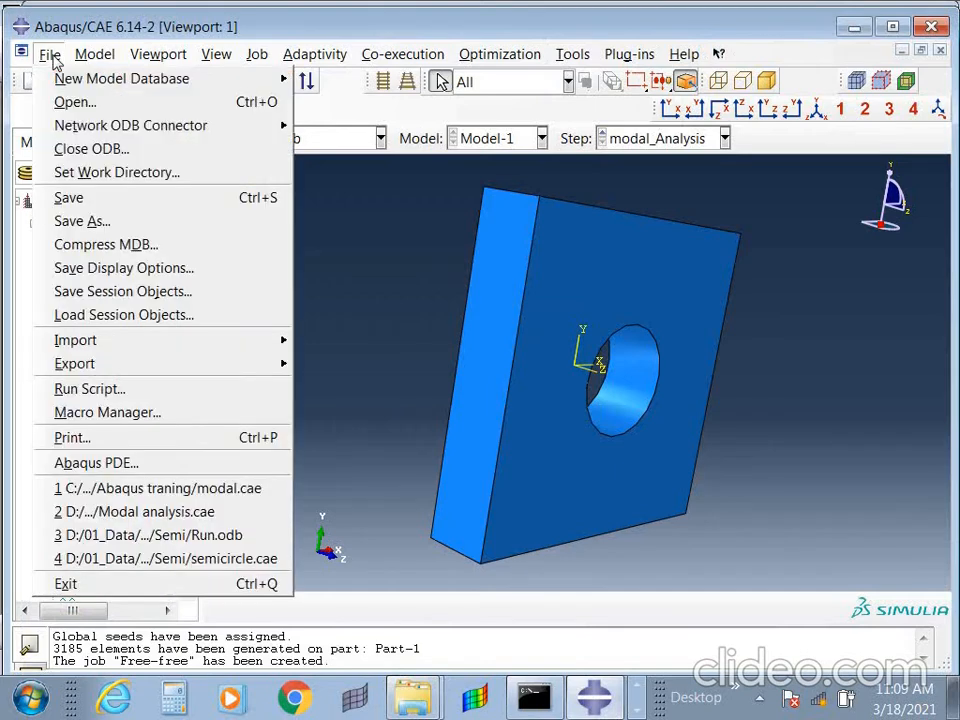
click(68, 197)
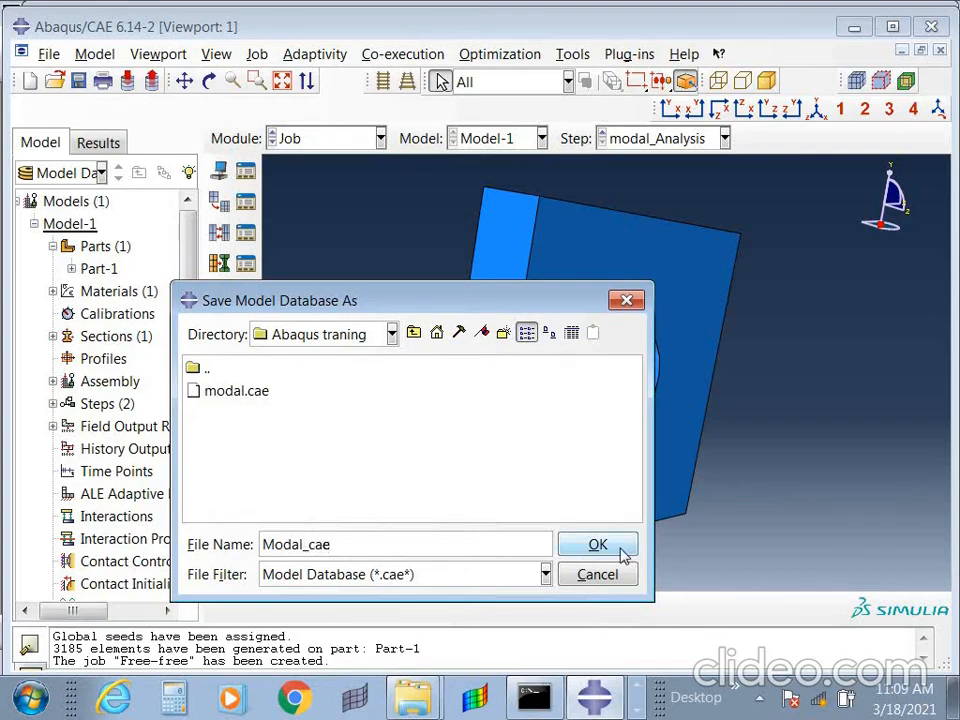
text(1)
click(617, 553)
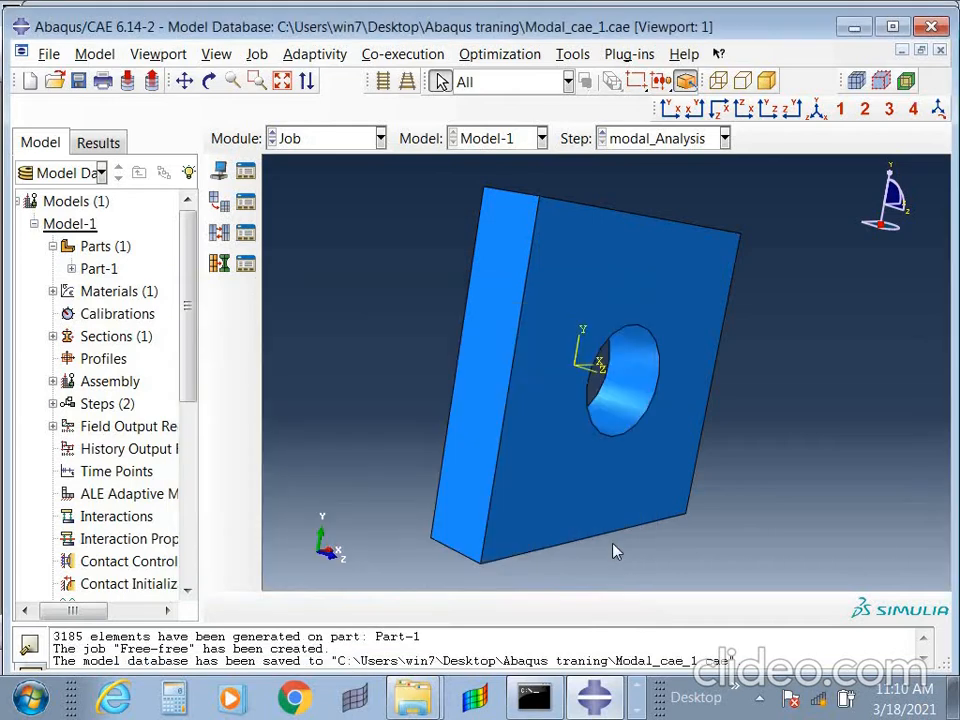
Review the Free-free job's submission, general, memory, parallelization and precision settings.
click(246, 172)
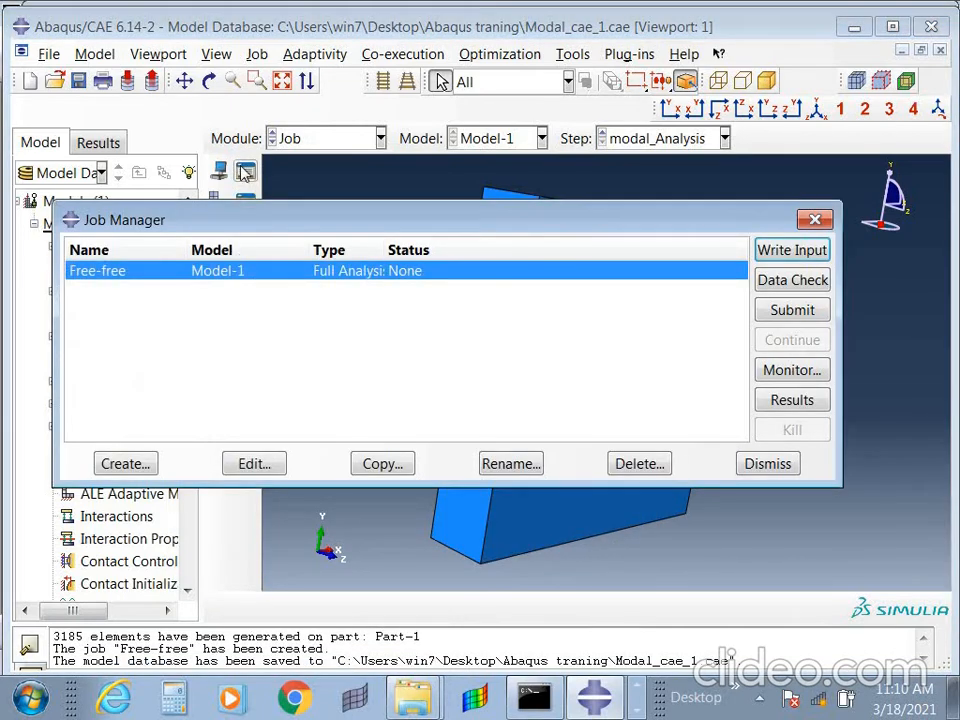
drag(360, 221, 334, 223)
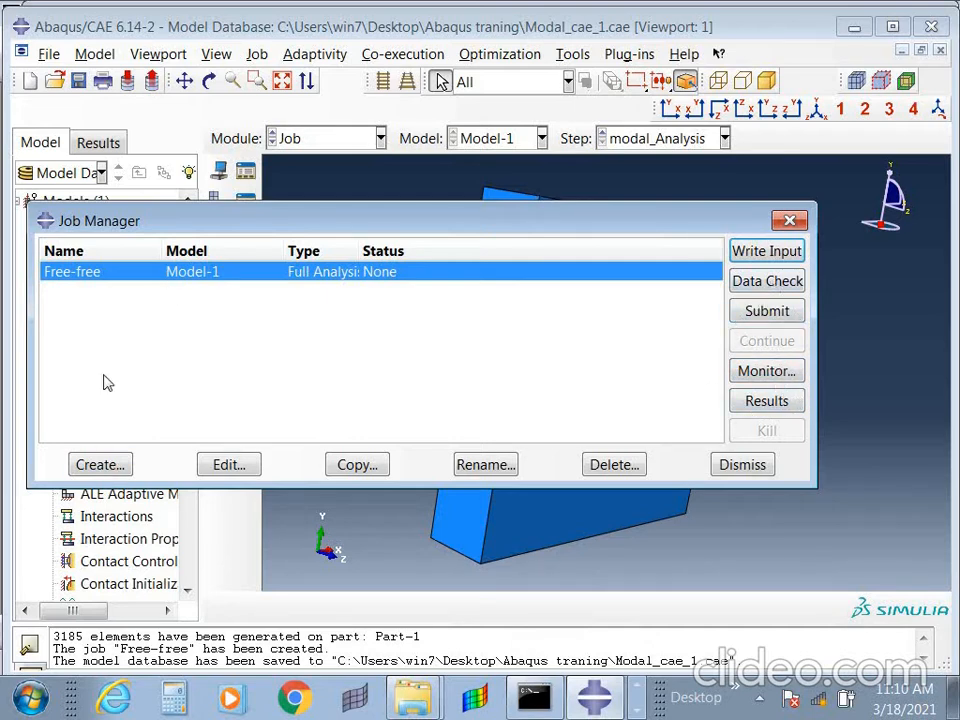
click(229, 466)
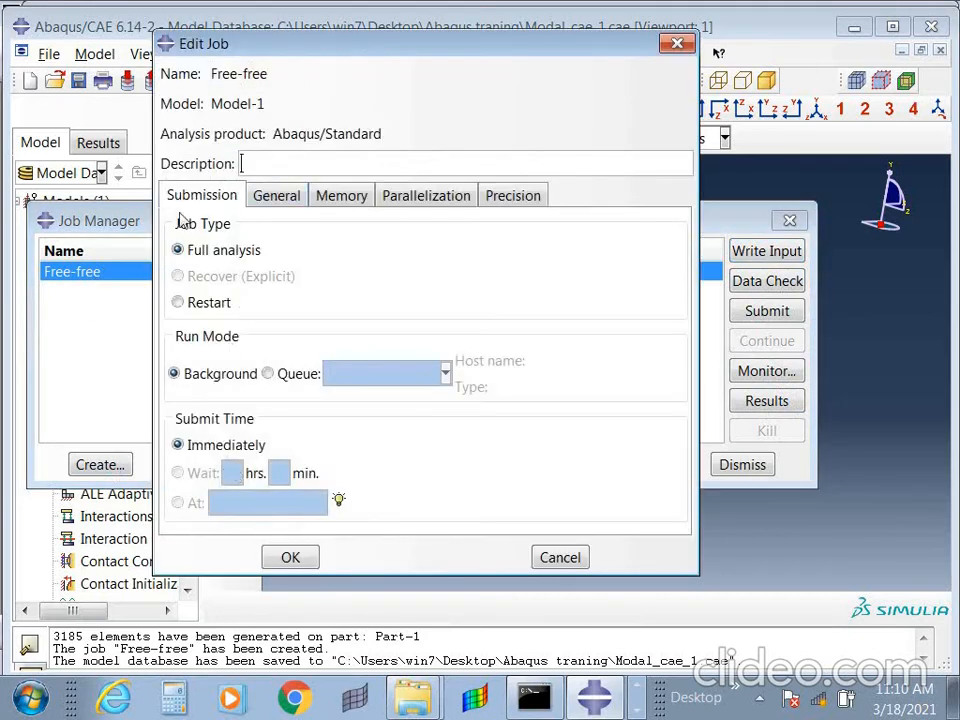
click(279, 198)
click(340, 196)
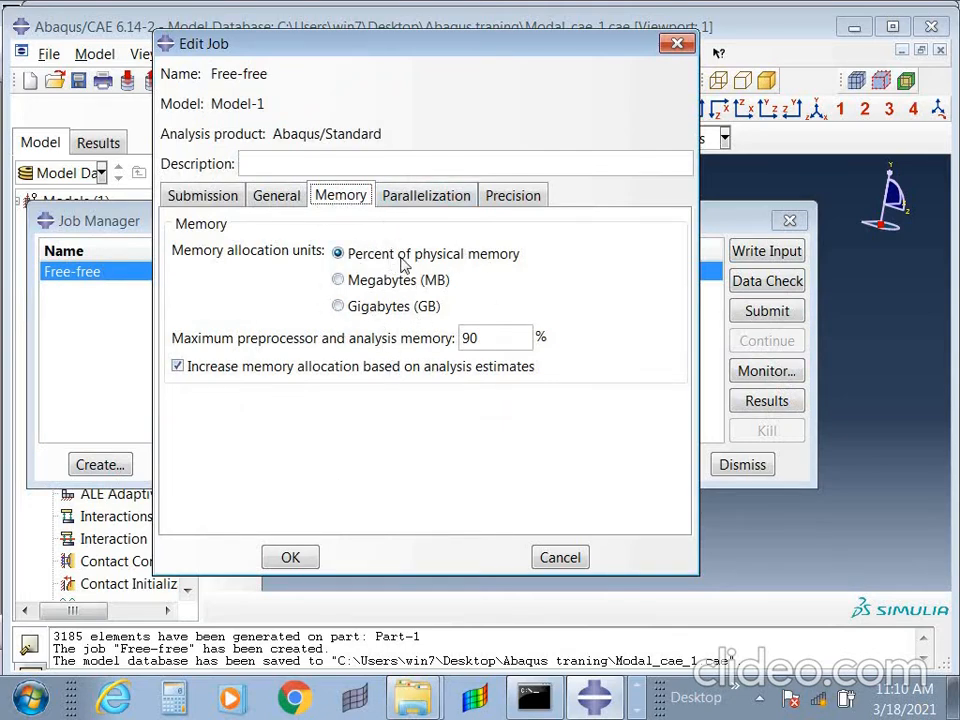
click(431, 196)
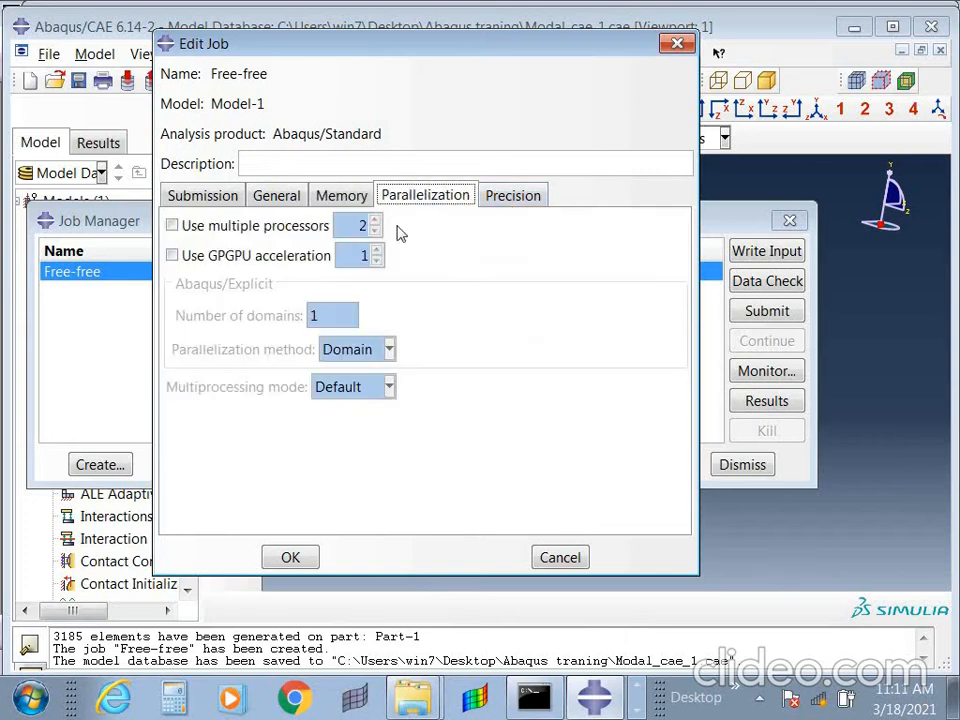
click(512, 195)
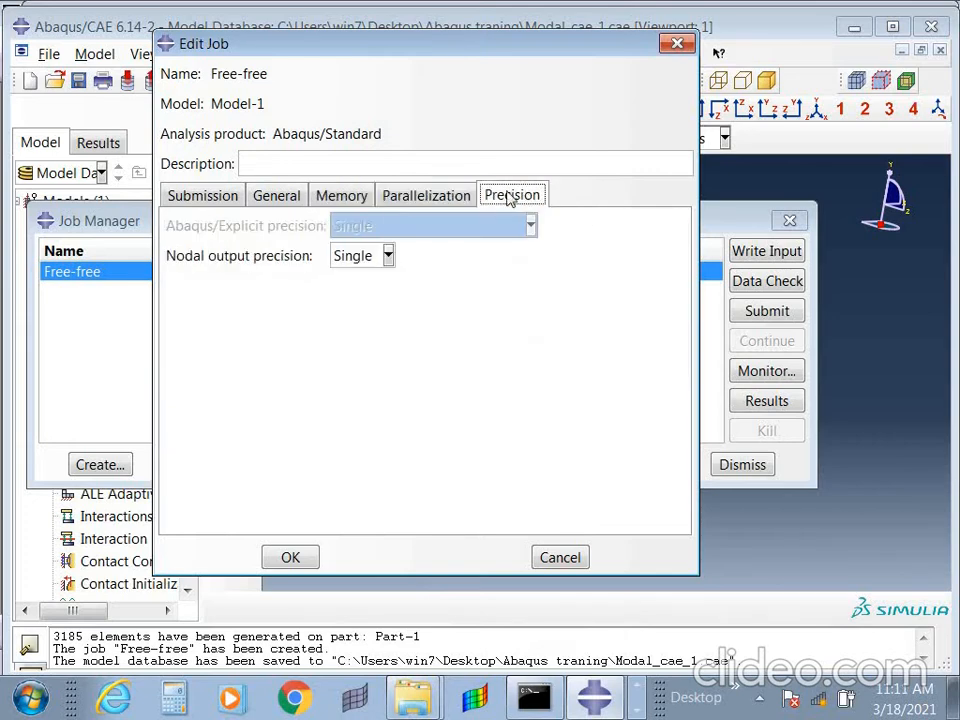
click(186, 203)
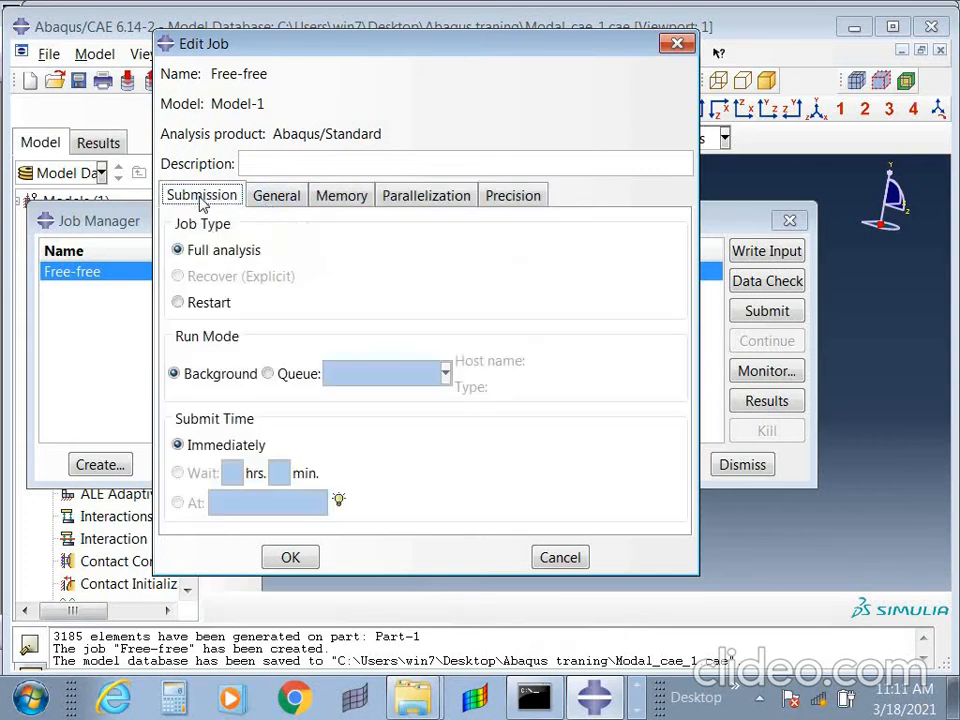
click(296, 553)
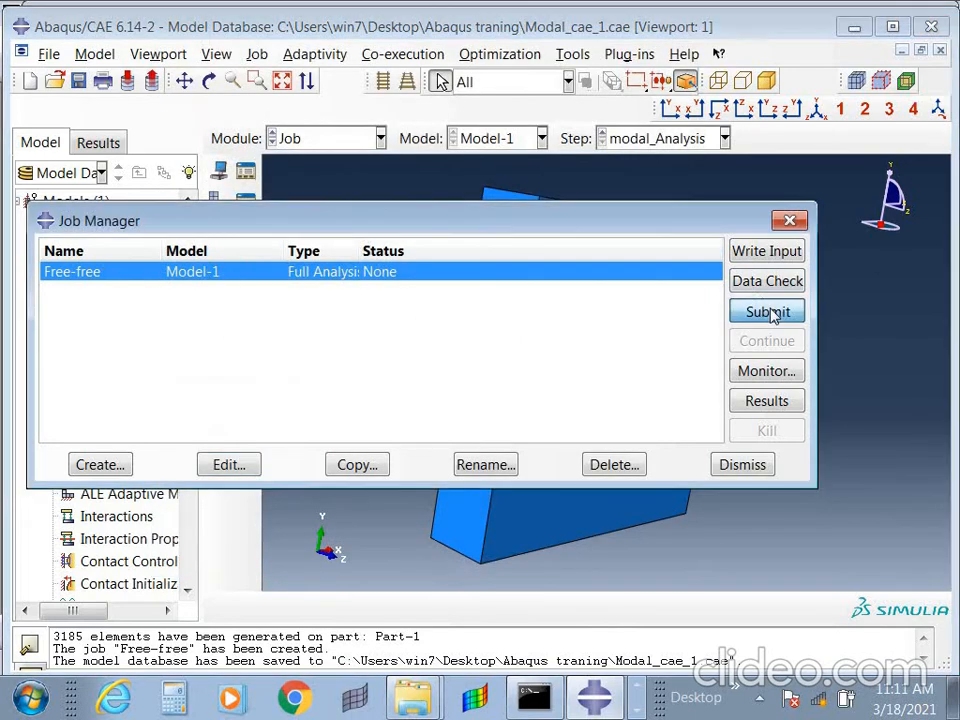
Submit the Free-free job for analysis and monitor its run, checking the error messages.
click(771, 312)
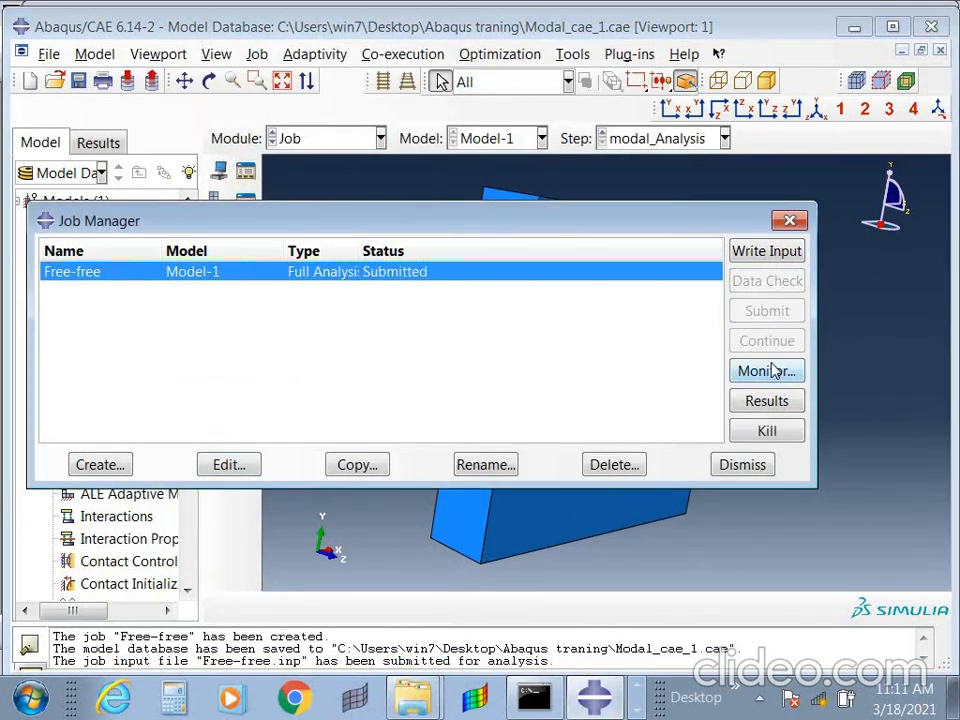
click(767, 371)
drag(406, 176, 560, 113)
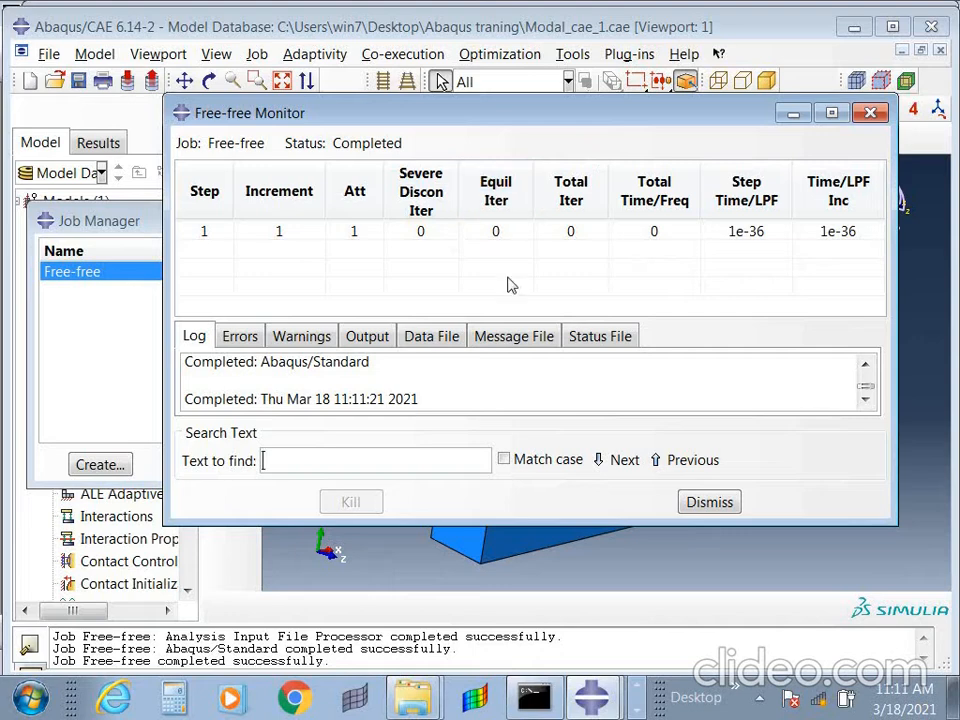
click(240, 338)
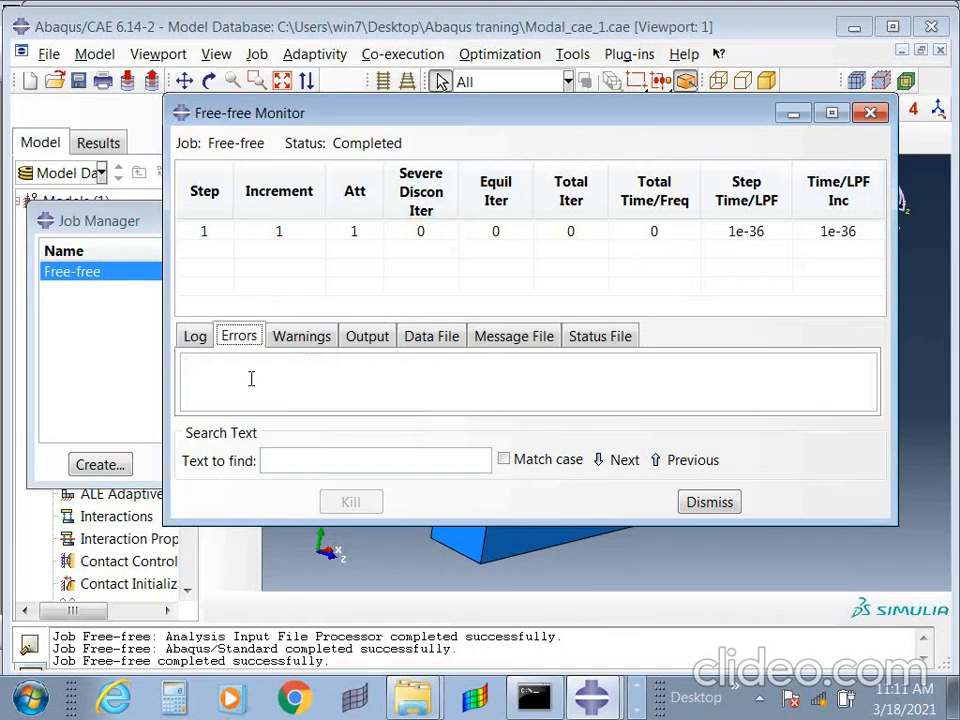
Check the Free-free job's warnings and output records, enlarging the monitor window to show more lines.
click(305, 340)
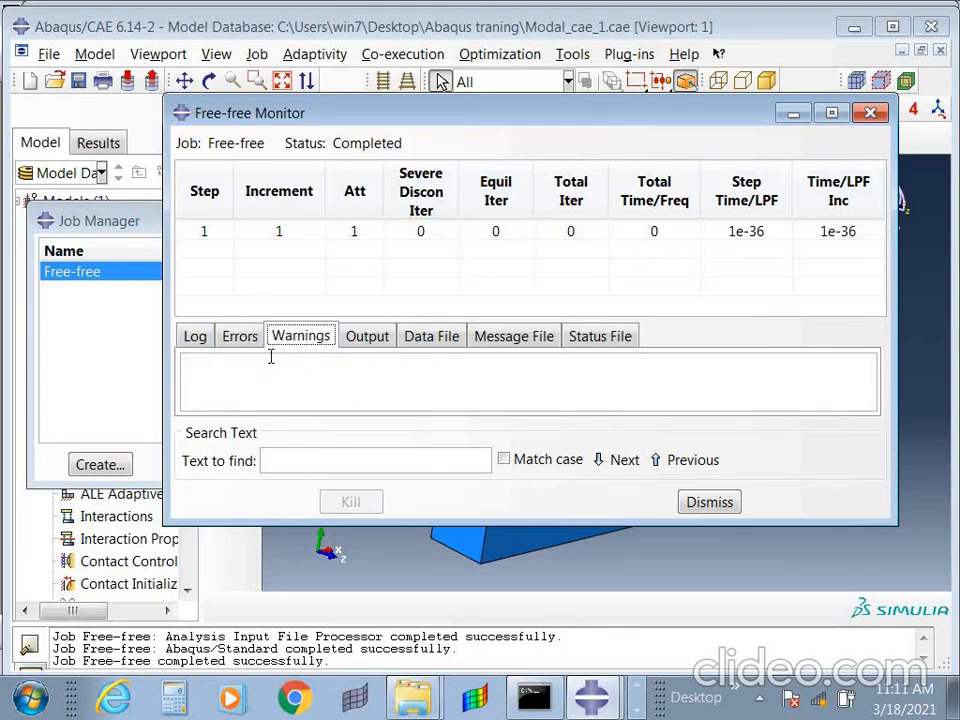
click(366, 338)
drag(886, 518, 903, 668)
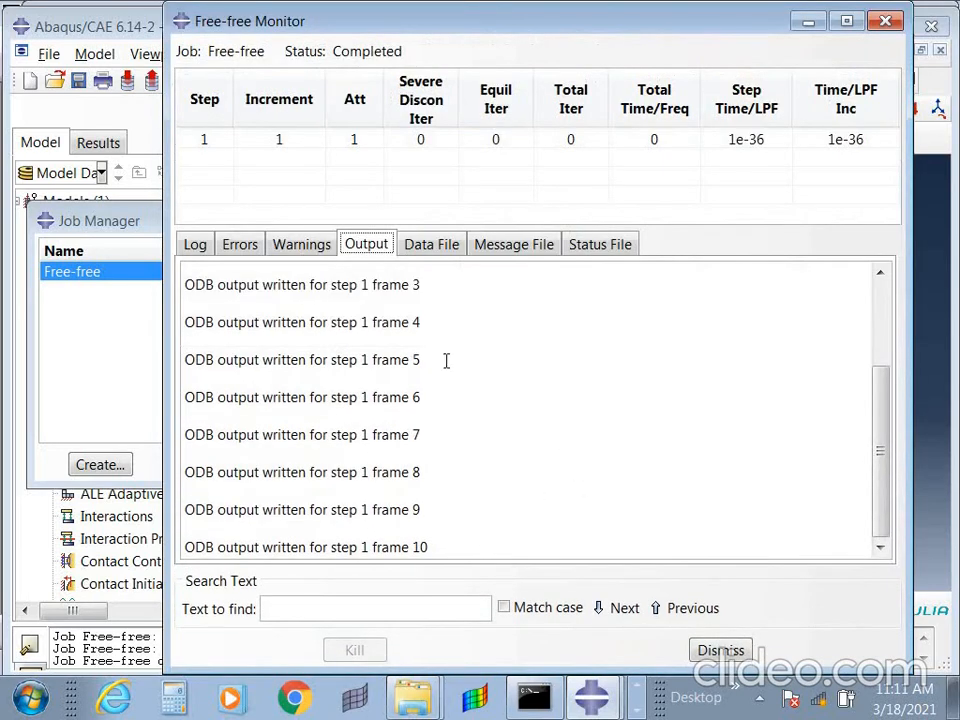
Read through the job's data file, examining the inertia data, eigenvalue output, effective mass table and completion lines.
click(432, 247)
scroll(465, 450, down, 20)
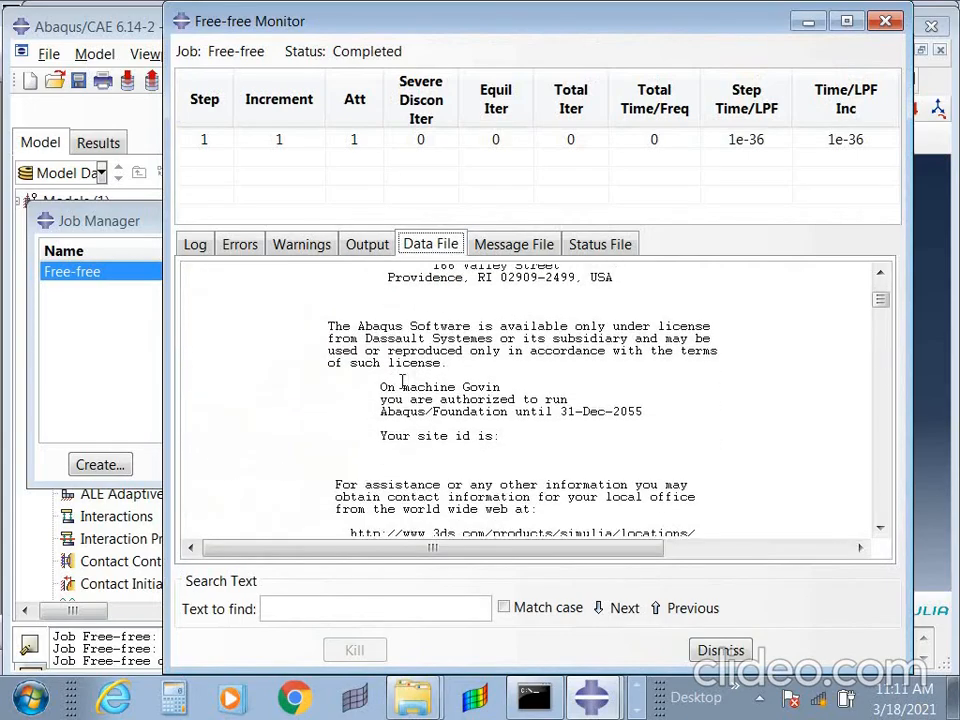
scroll(470, 450, down, 20)
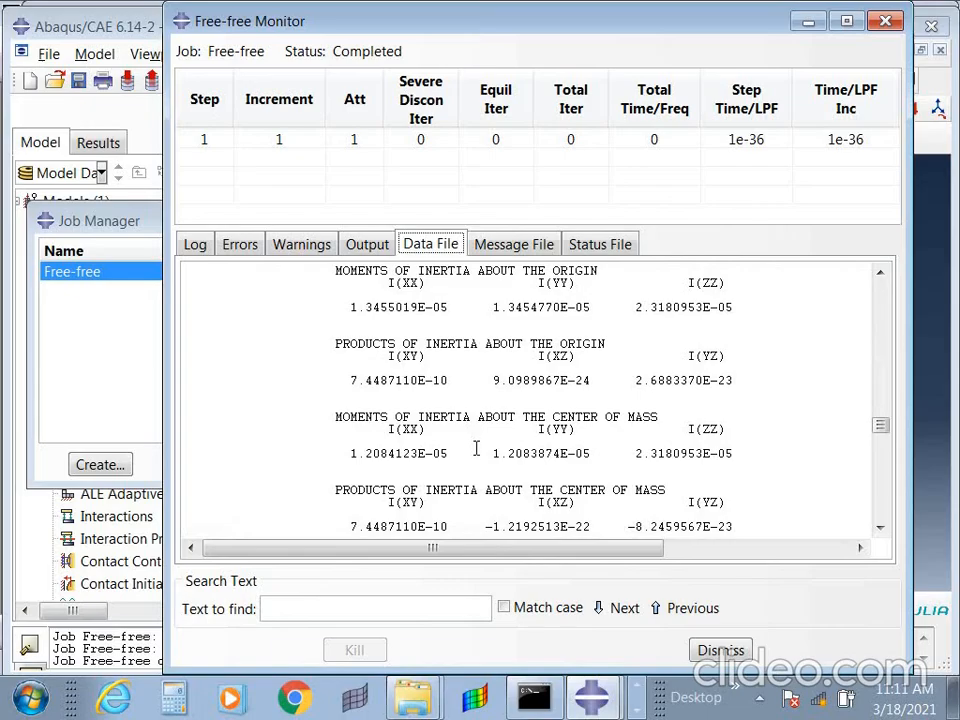
scroll(476, 449, down, 15)
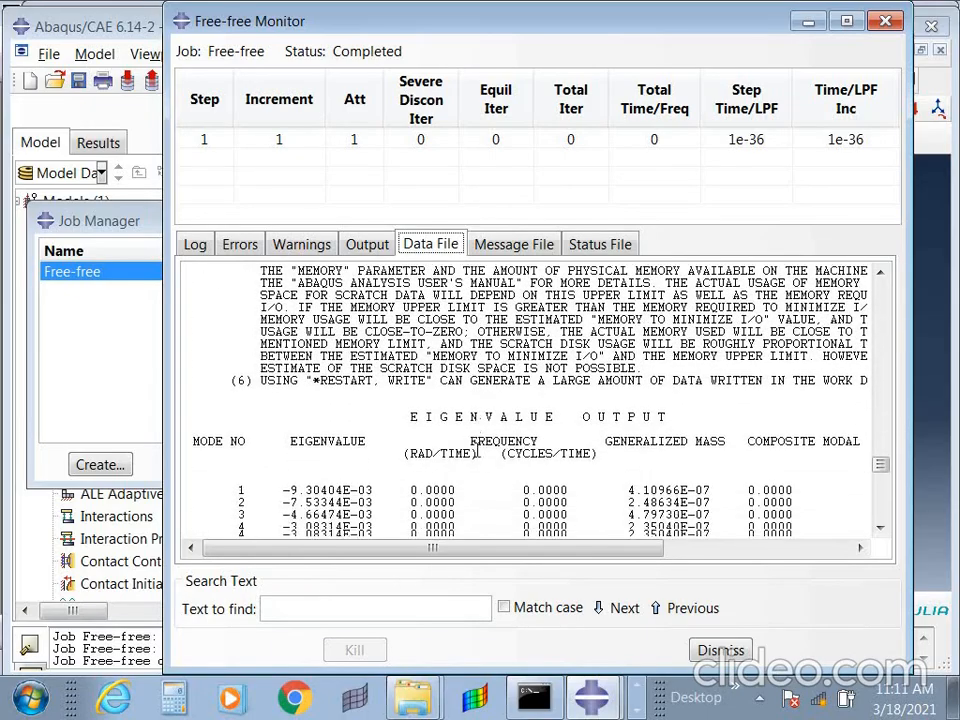
scroll(478, 452, down, 15)
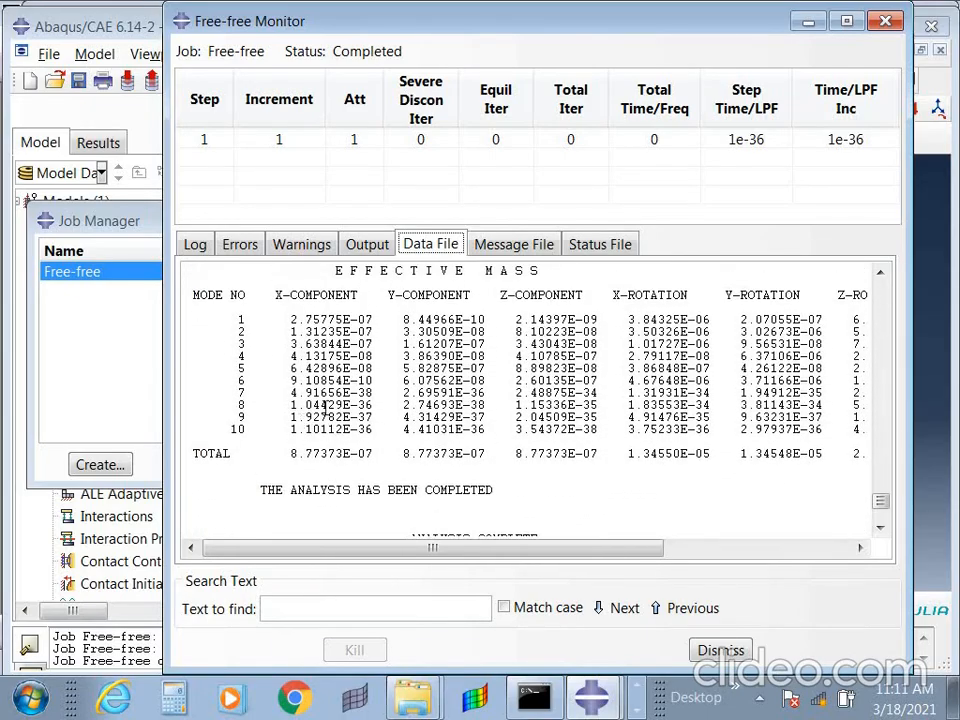
scroll(325, 406, up, 2)
triple_click(343, 332)
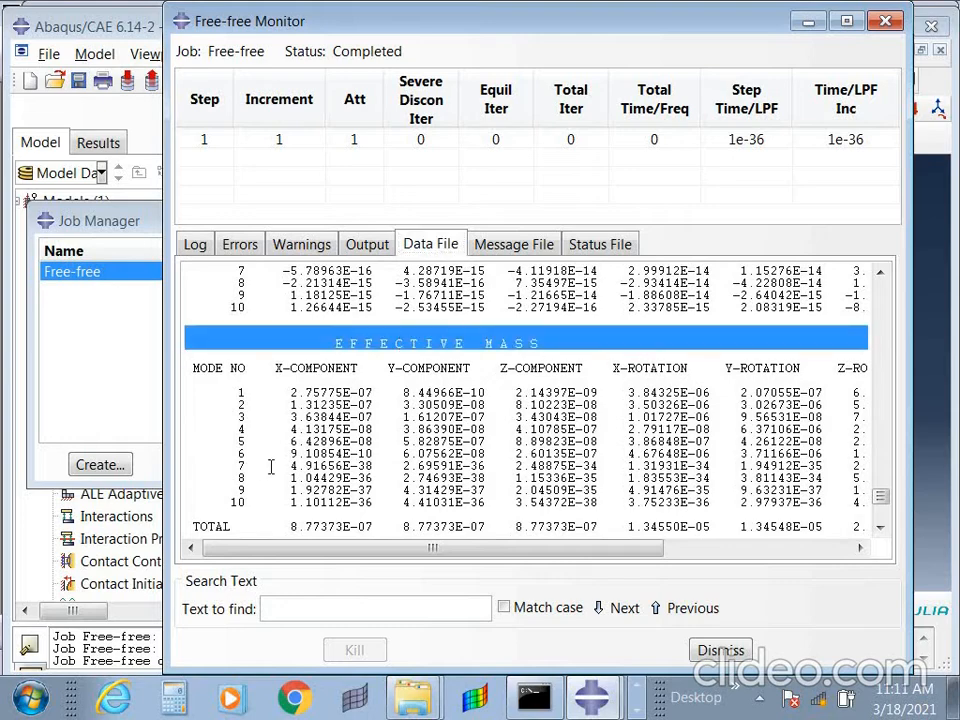
scroll(285, 455, down, 4)
drag(255, 416, 527, 475)
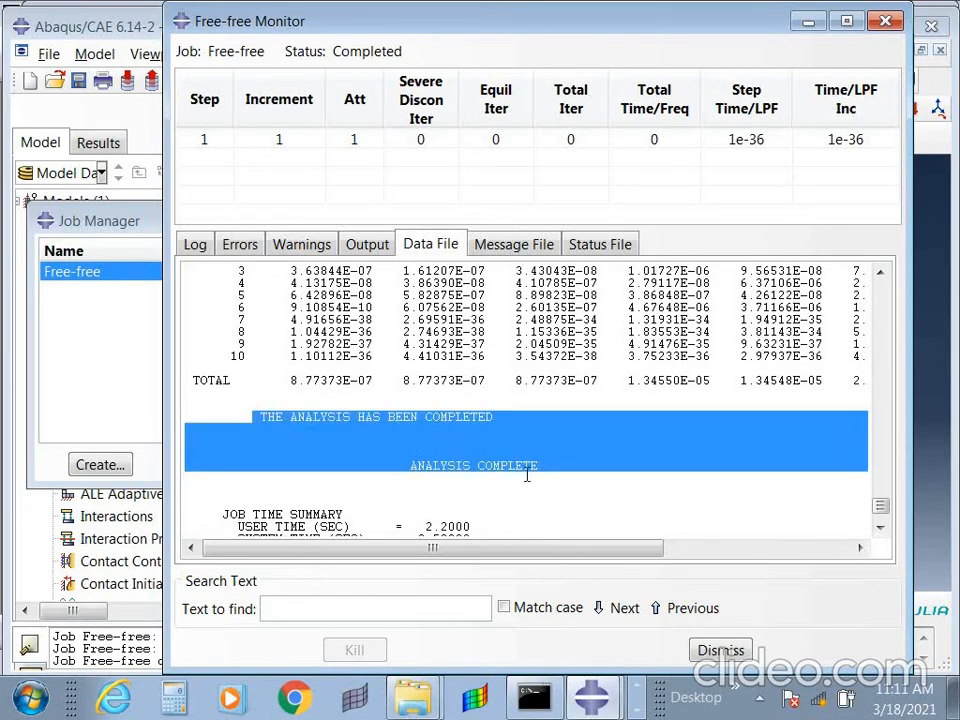
scroll(518, 471, down, 1)
Examine the job's message file and the completion line in its status file, and close the monitor.
click(513, 244)
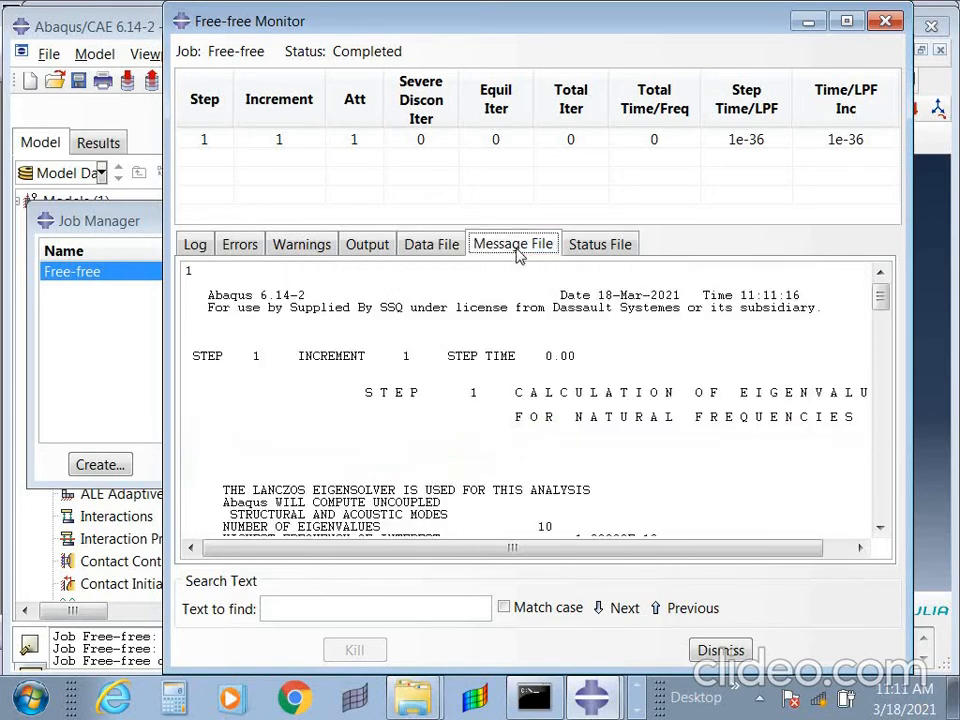
scroll(560, 430, down, 10)
scroll(584, 443, down, 6)
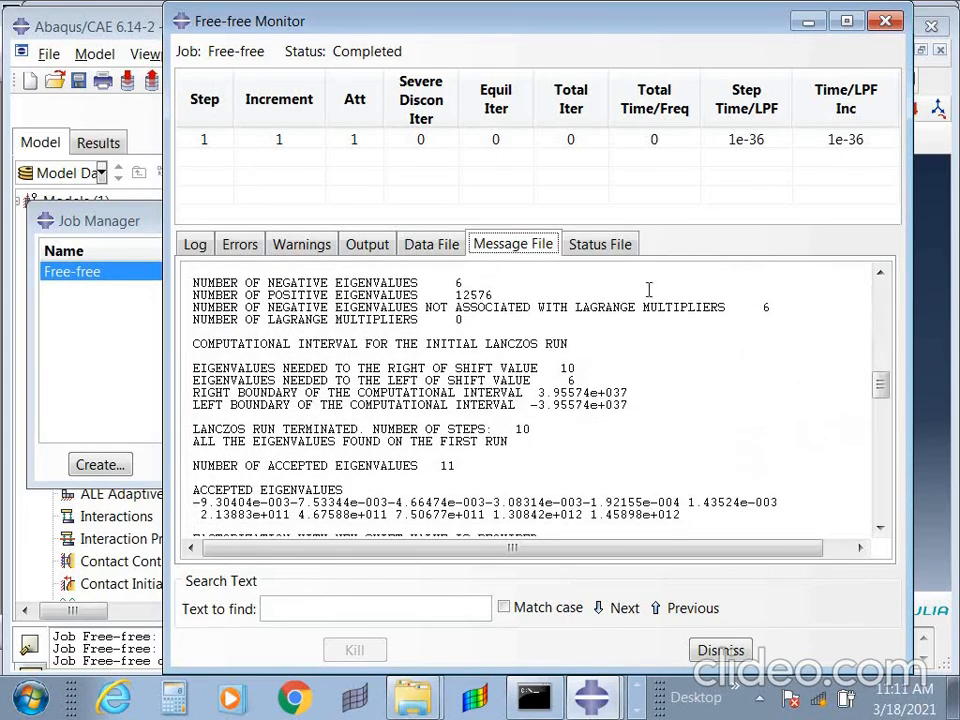
click(588, 249)
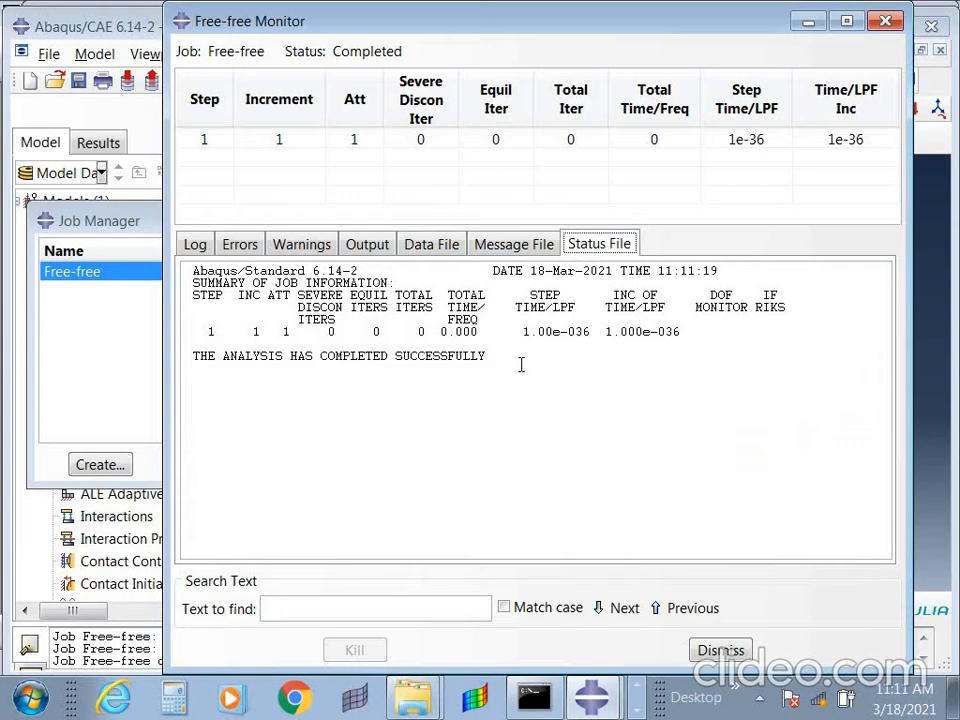
drag(521, 365, 195, 268)
click(275, 396)
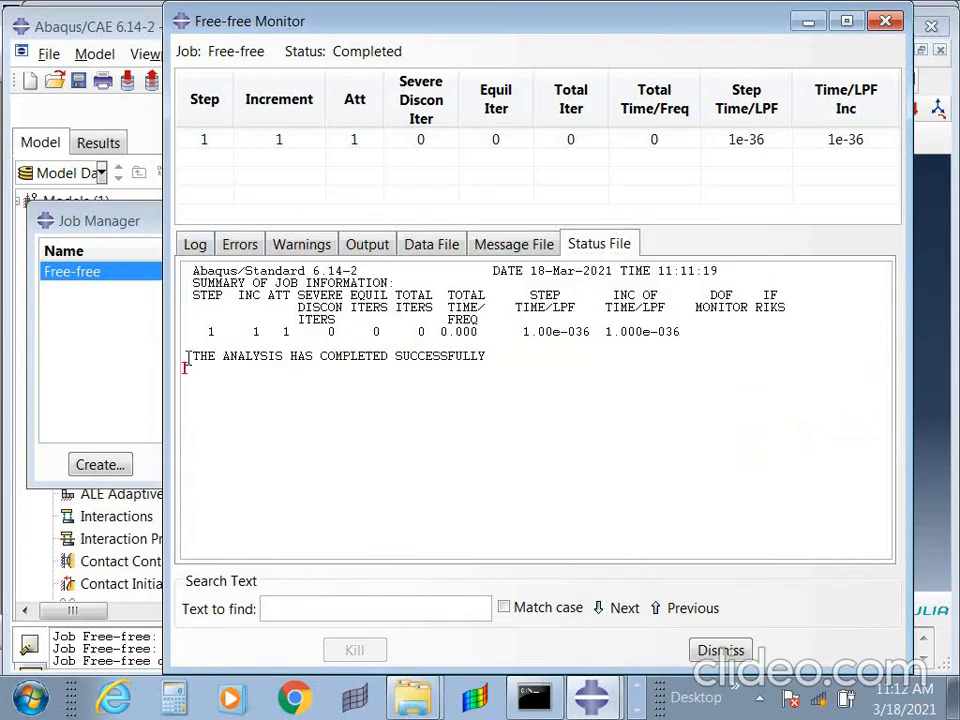
drag(185, 367, 519, 357)
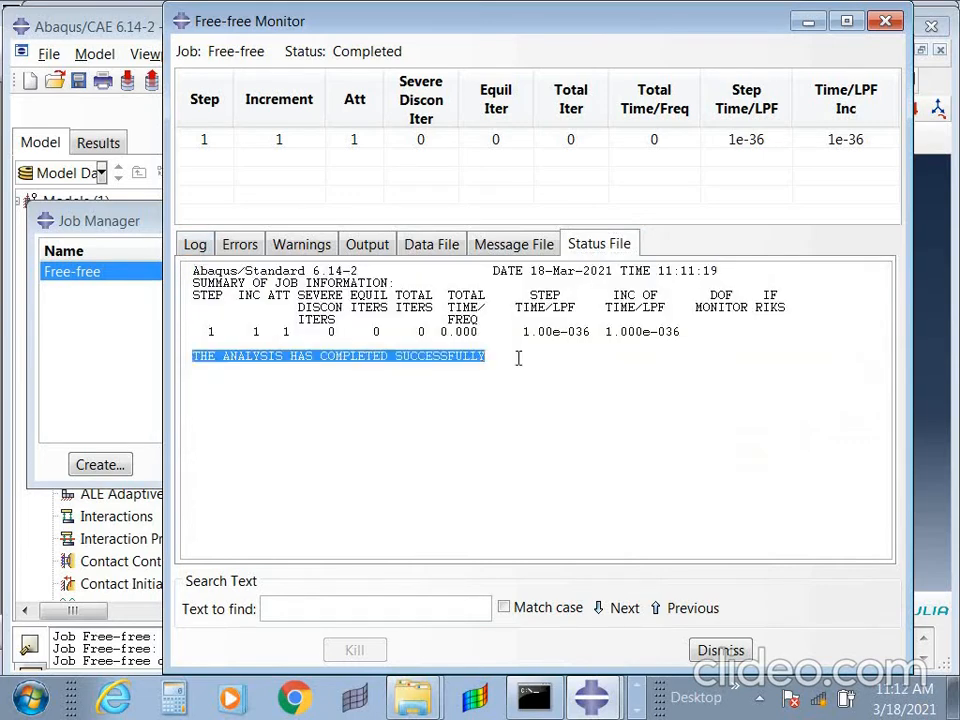
click(720, 651)
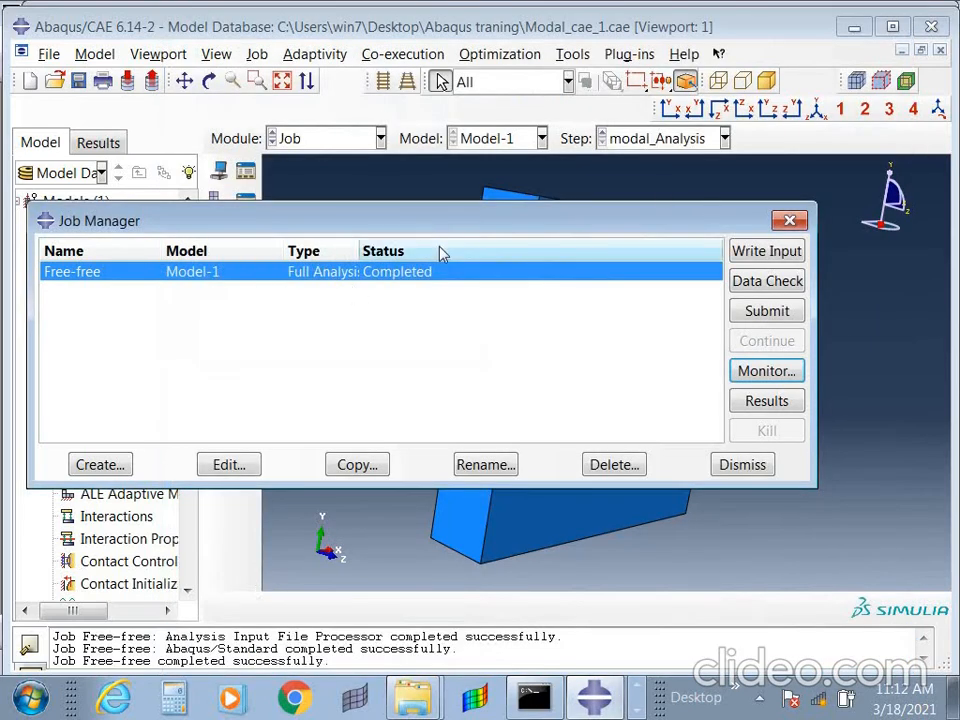
Open the Free-free job's results and plot displacement magnitude contours on the deformed plate, viewed from the front around the hole.
drag(449, 243, 466, 318)
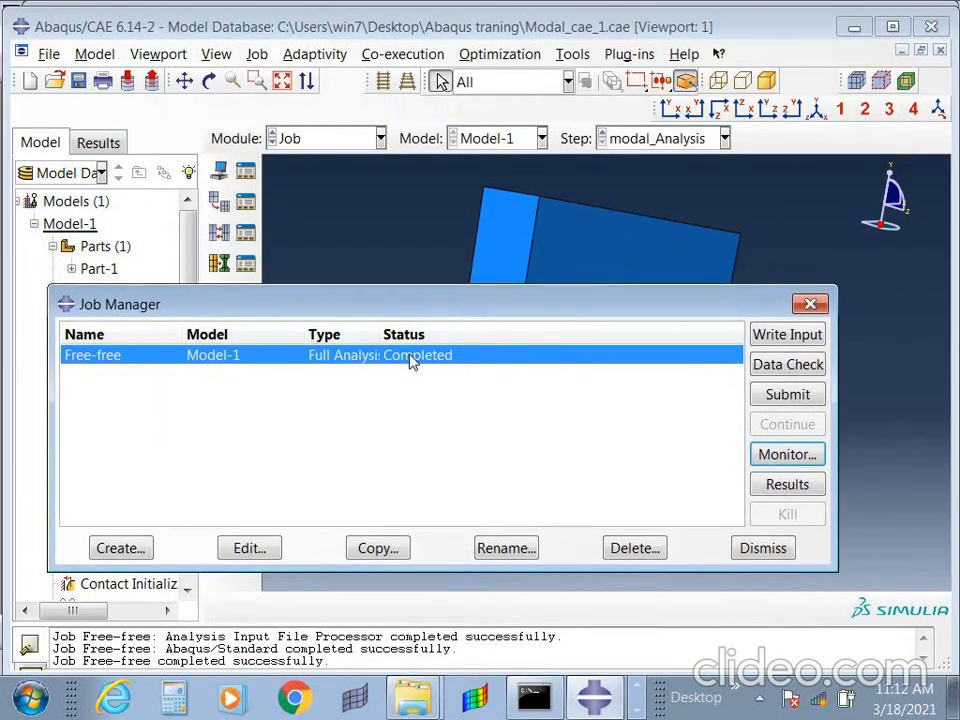
click(788, 486)
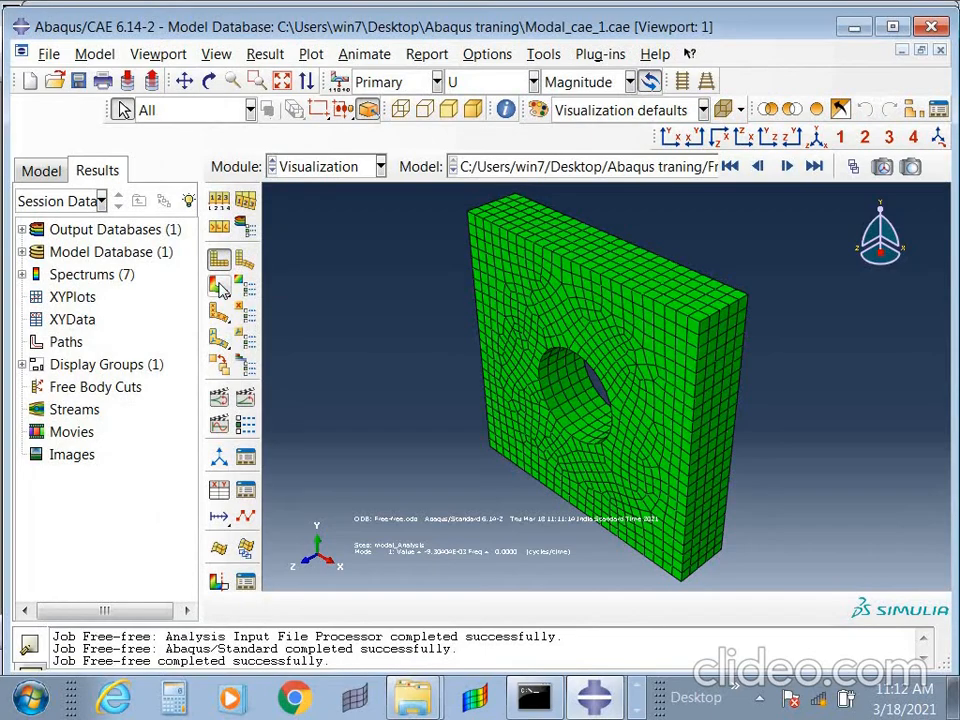
click(221, 289)
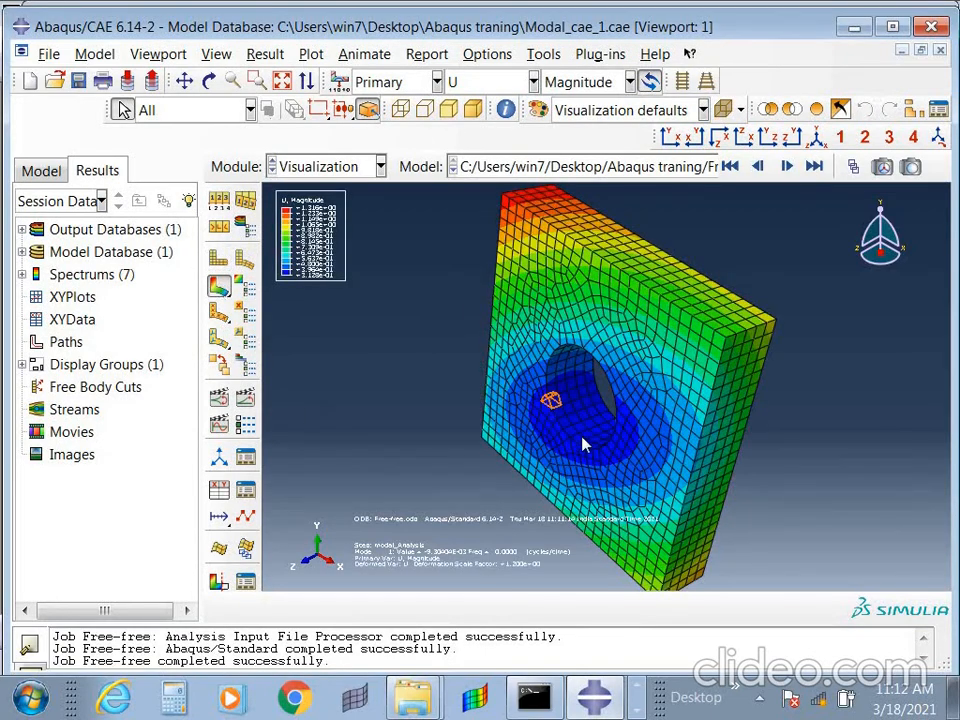
ctrl+alt+drag(748, 510, 293, 388)
ctrl+alt+middle_drag(628, 382, 662, 350)
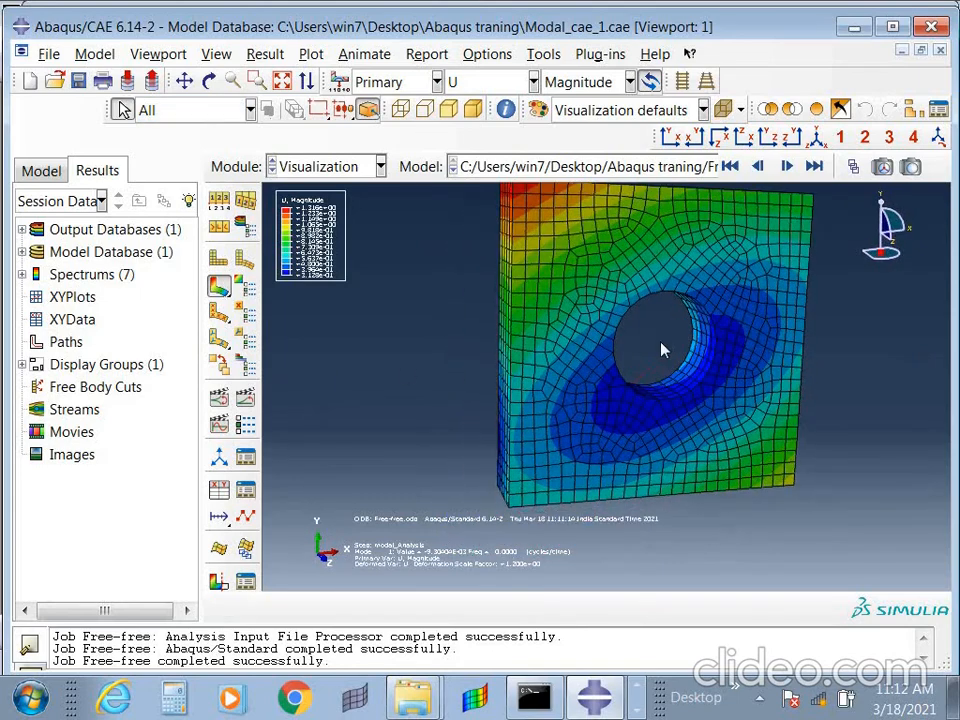
scroll(673, 326, up, 3)
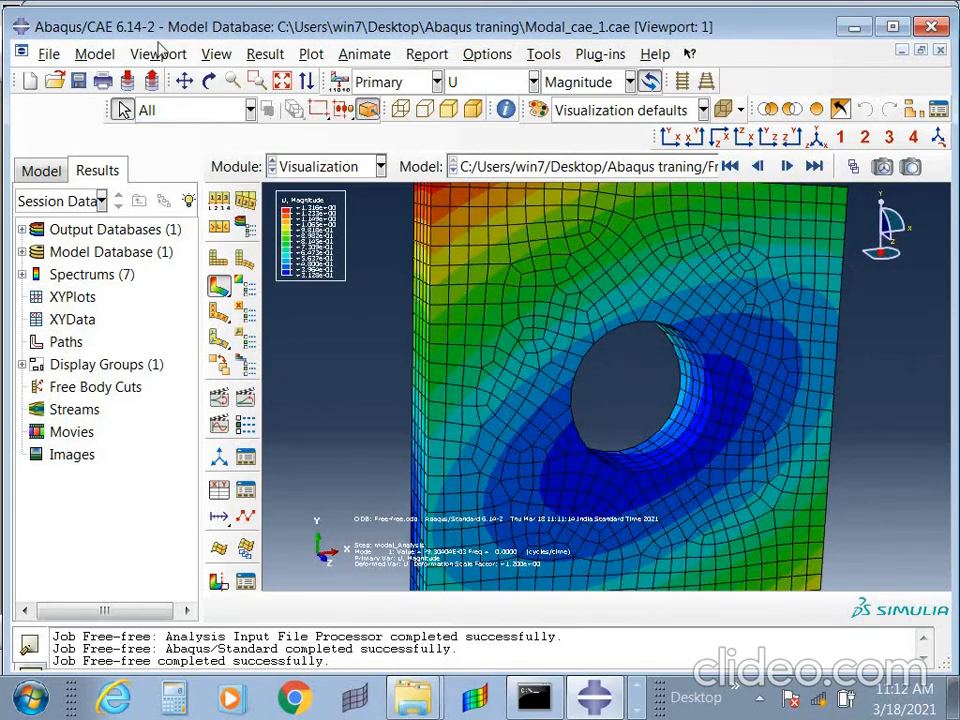
Set the number format of the contour legend to Fixed in the viewport annotation options.
click(160, 56)
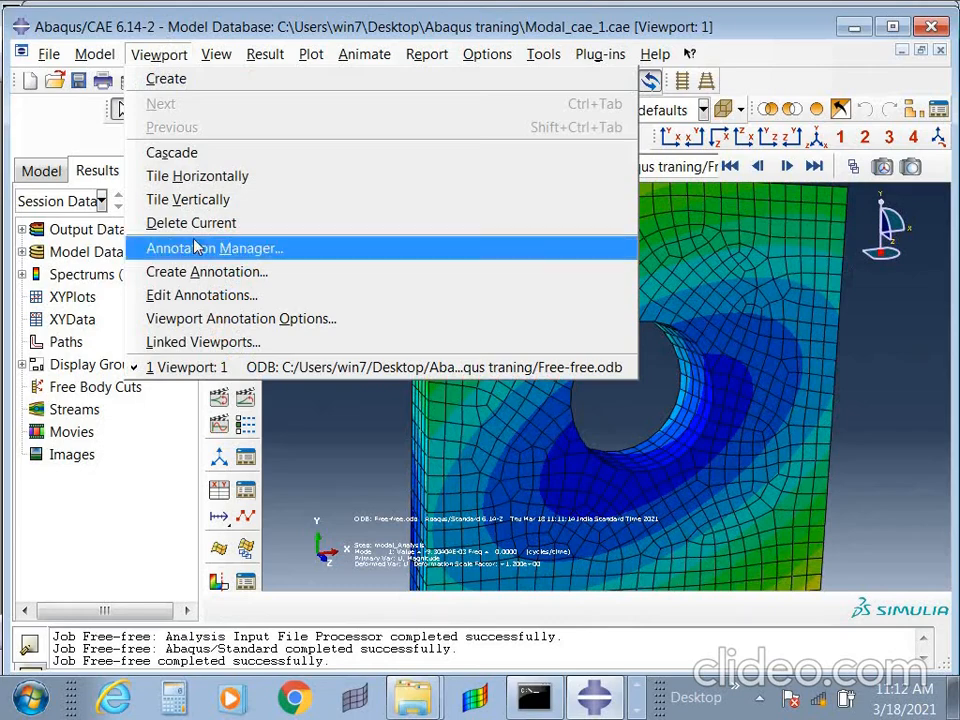
click(201, 318)
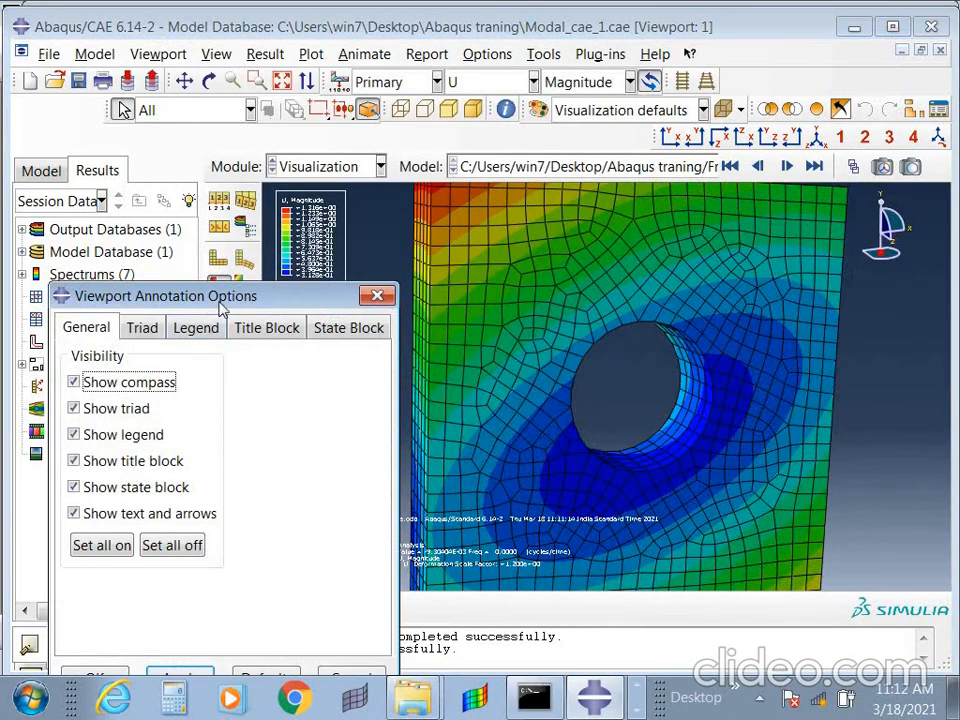
mouse_move(221, 304)
mouse_down()
mouse_move(277, 183)
mouse_move(122, 33)
mouse_up()
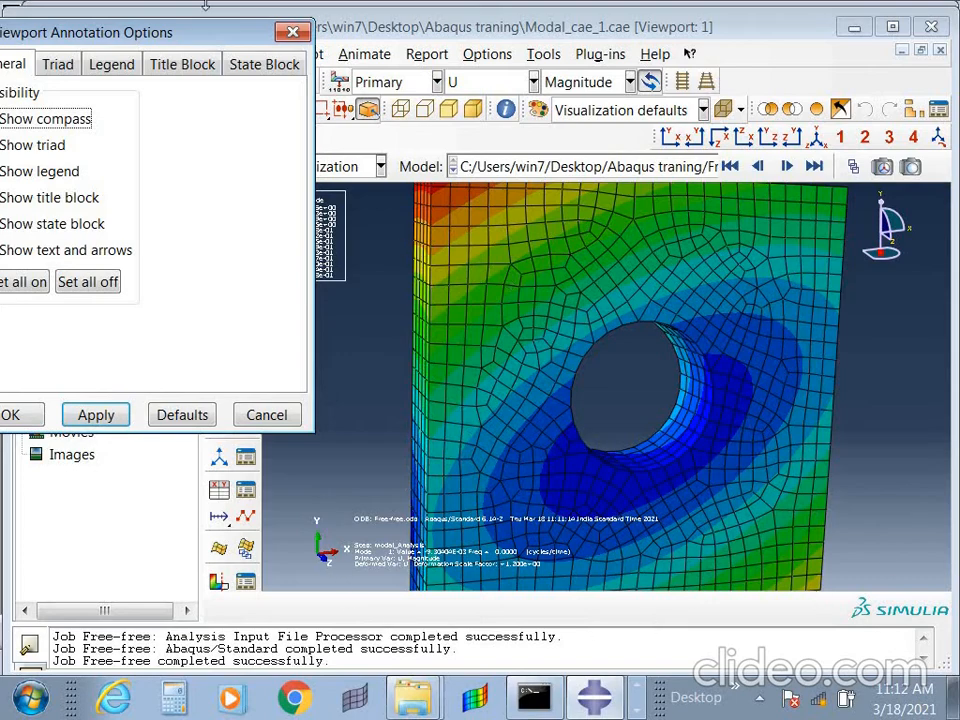
drag(180, 32, 364, 107)
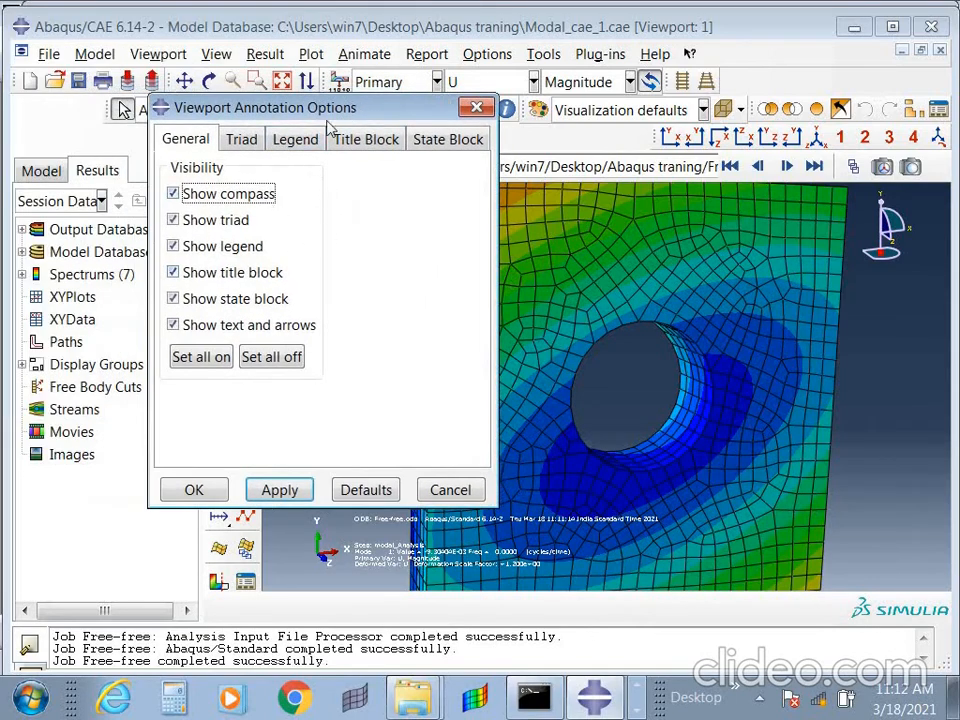
click(306, 147)
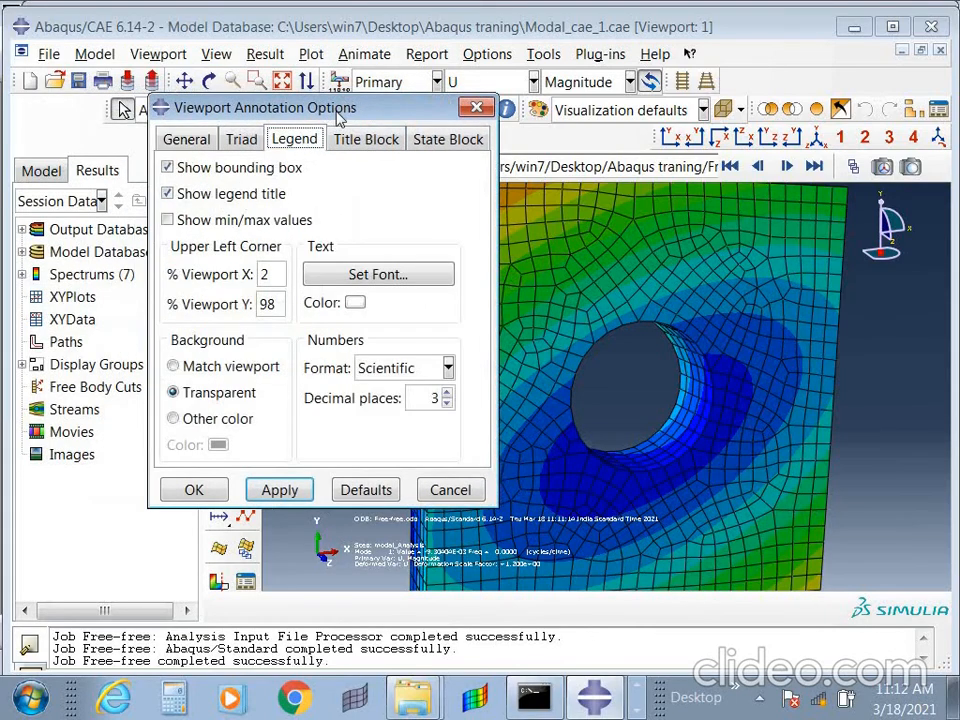
mouse_move(255, 107)
mouse_down()
mouse_move(675, 174)
mouse_move(663, 168)
mouse_up()
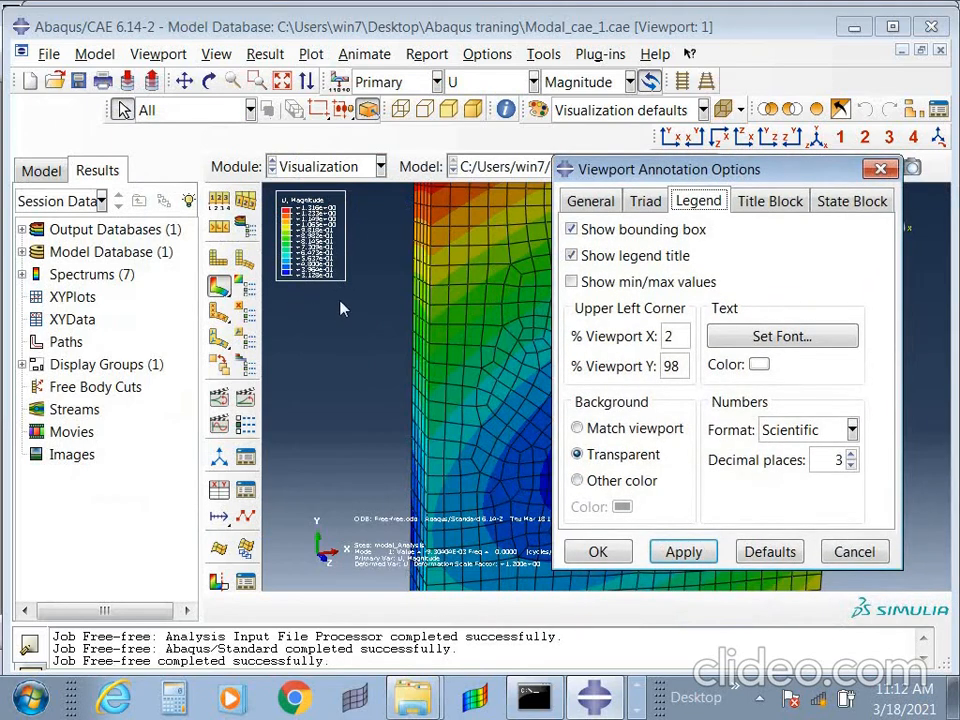
click(800, 432)
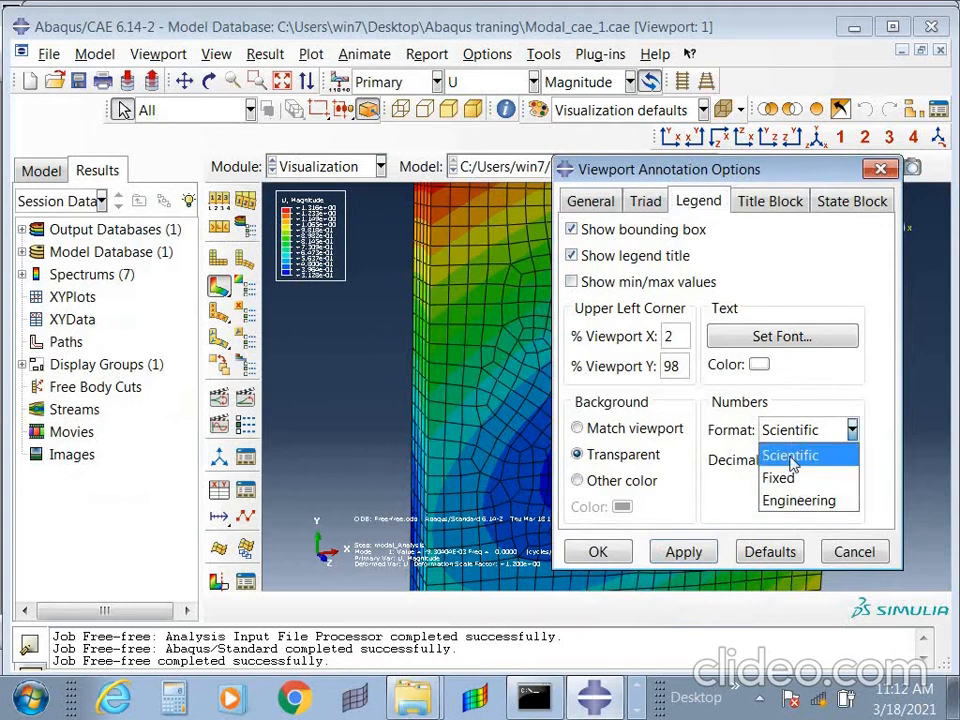
click(780, 478)
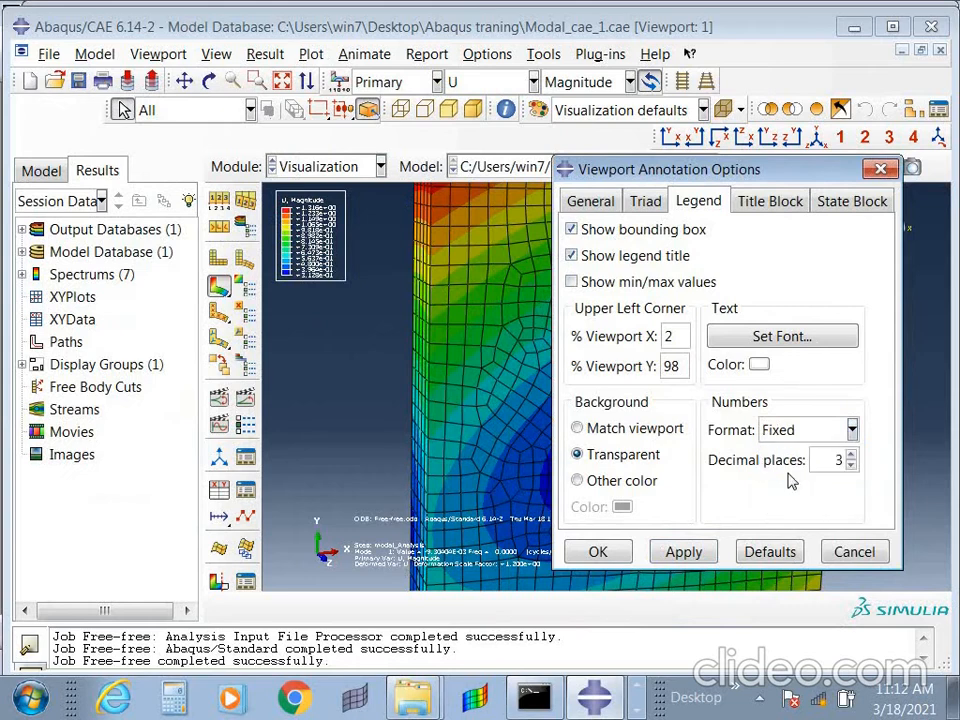
click(850, 455)
Set the legend's font size to 14 points.
click(776, 340)
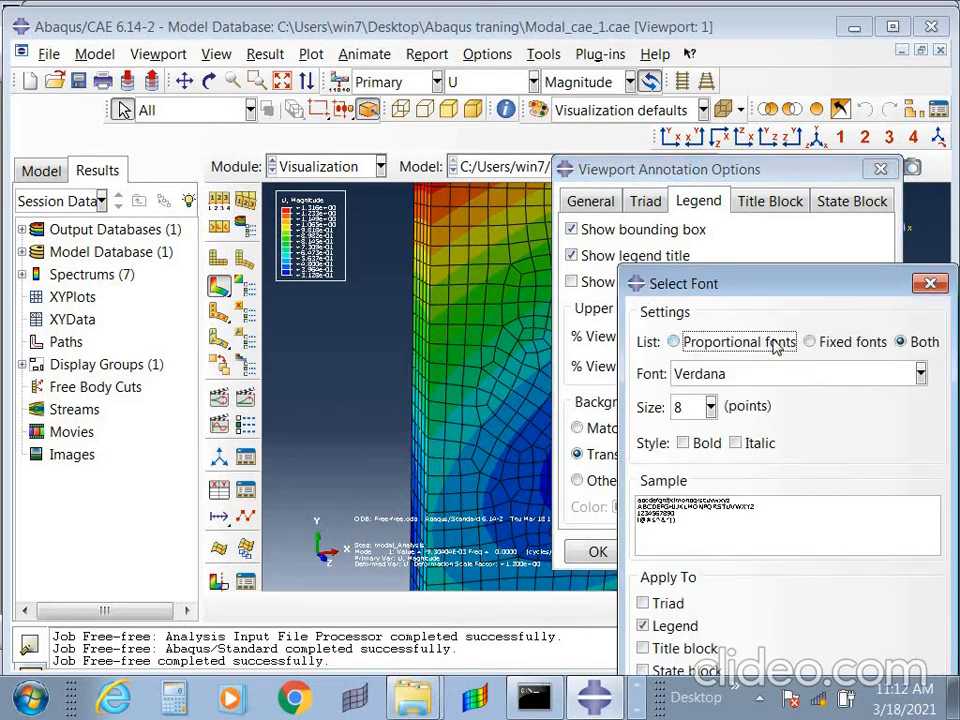
click(710, 407)
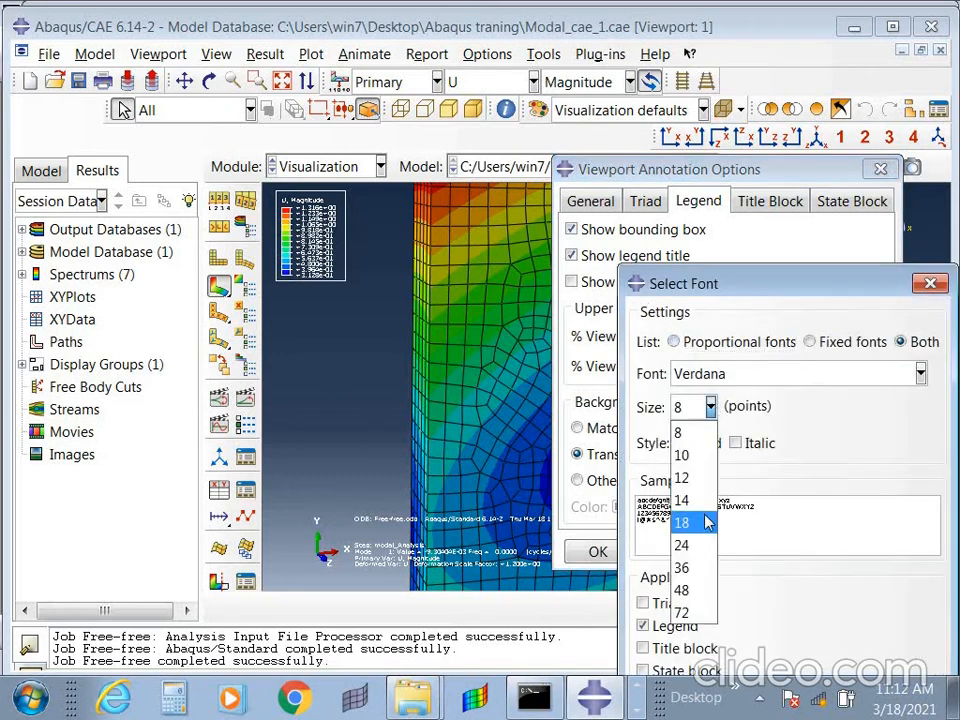
click(685, 500)
drag(760, 284, 644, 155)
click(561, 581)
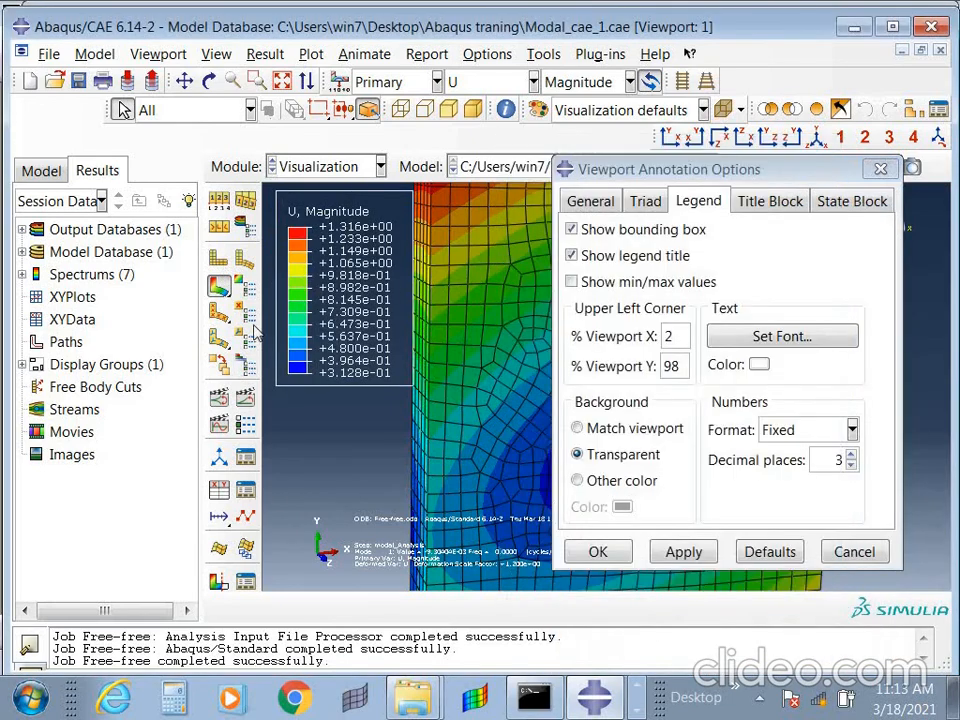
Apply the Engineering number format to the legend with two and then three decimal places.
click(795, 432)
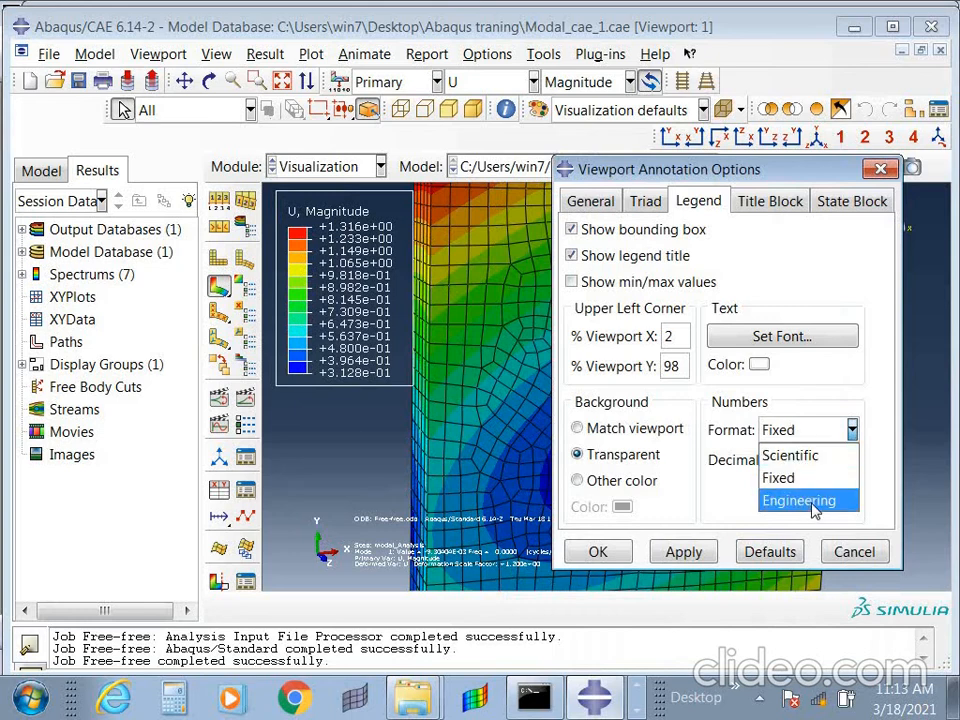
click(816, 498)
click(850, 465)
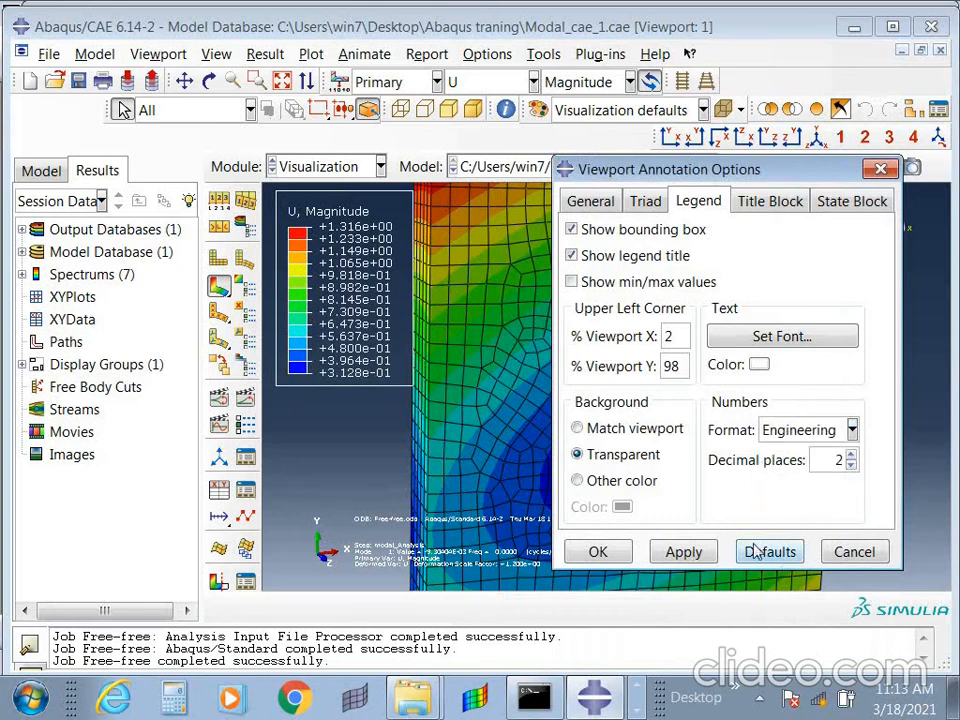
click(684, 556)
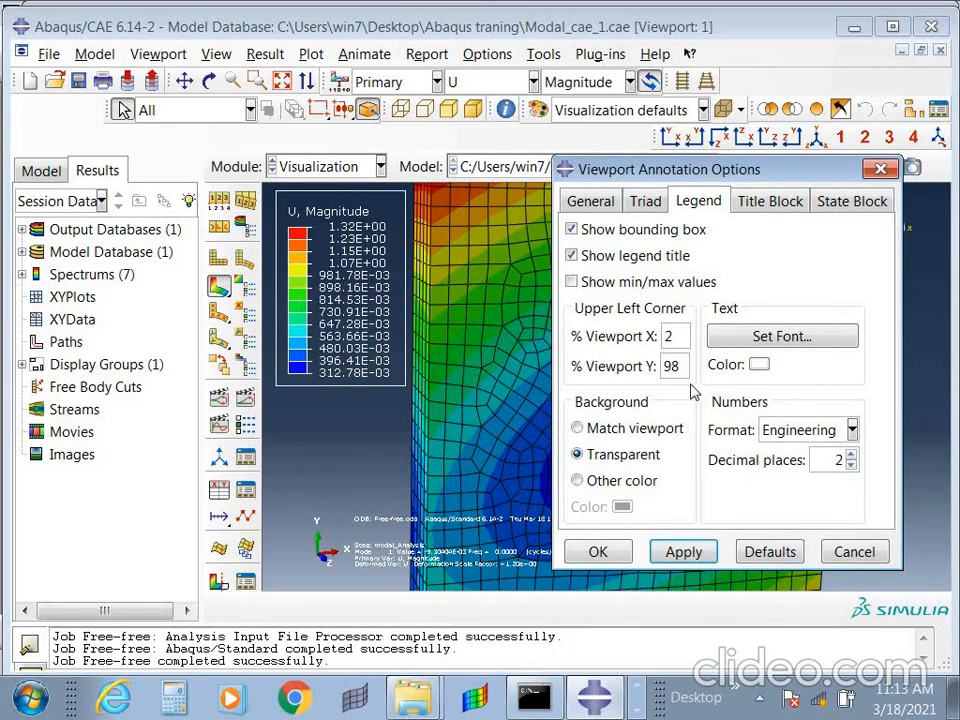
click(850, 454)
click(680, 553)
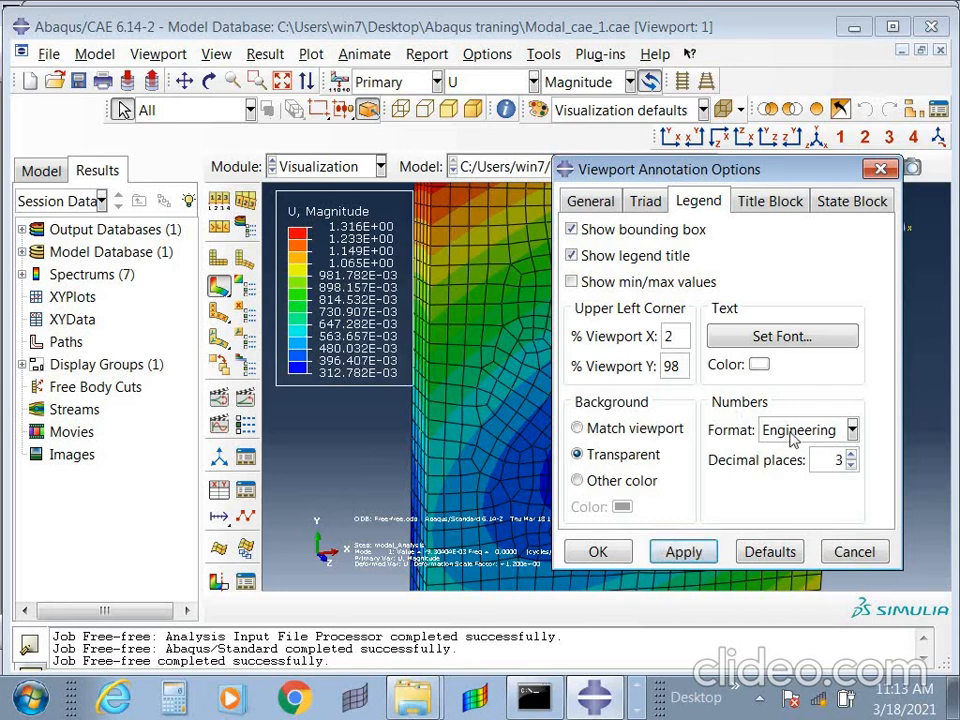
Apply the Fixed number format with four decimal places to the contour legend and close the viewport annotation options.
click(795, 431)
click(786, 479)
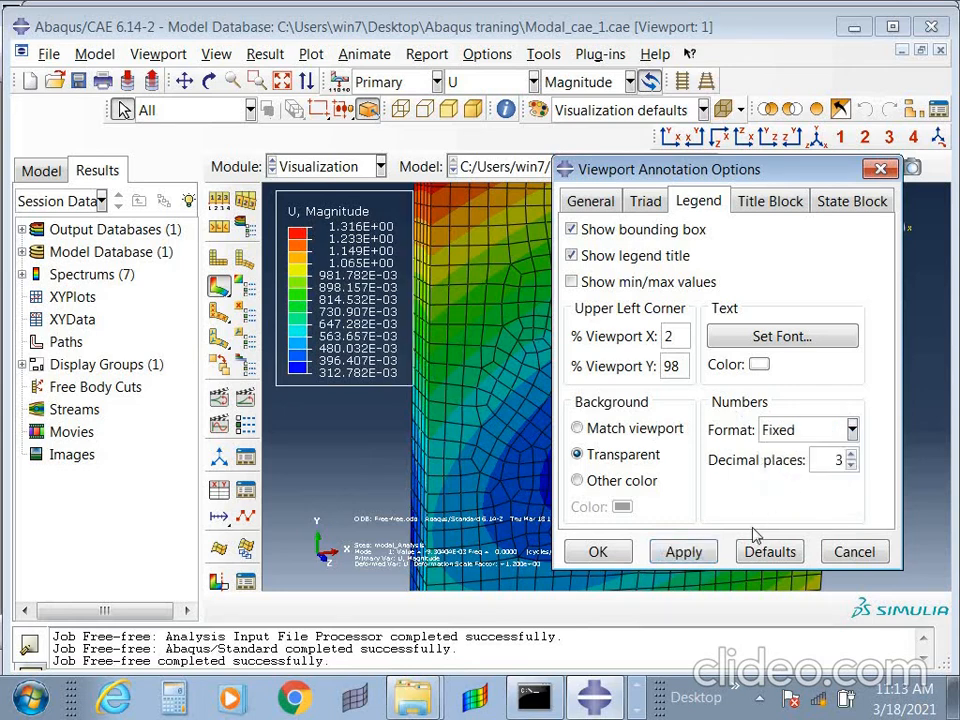
click(850, 455)
click(705, 553)
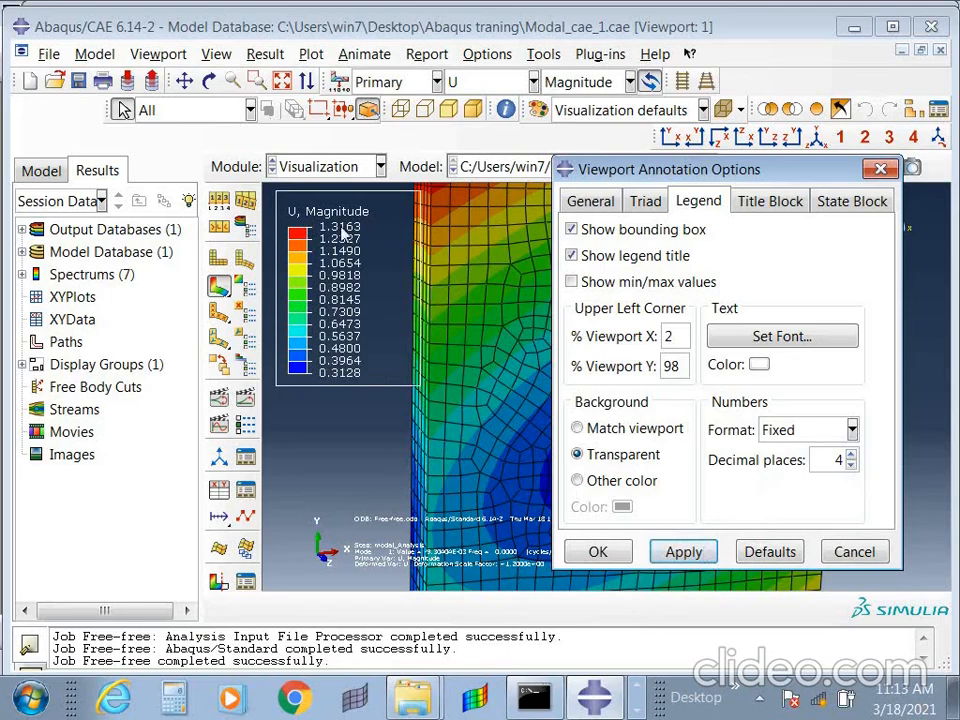
mouse_move(800, 178)
mouse_down()
mouse_move(133, 164)
mouse_move(212, 218)
mouse_move(792, 326)
mouse_move(686, 232)
mouse_up()
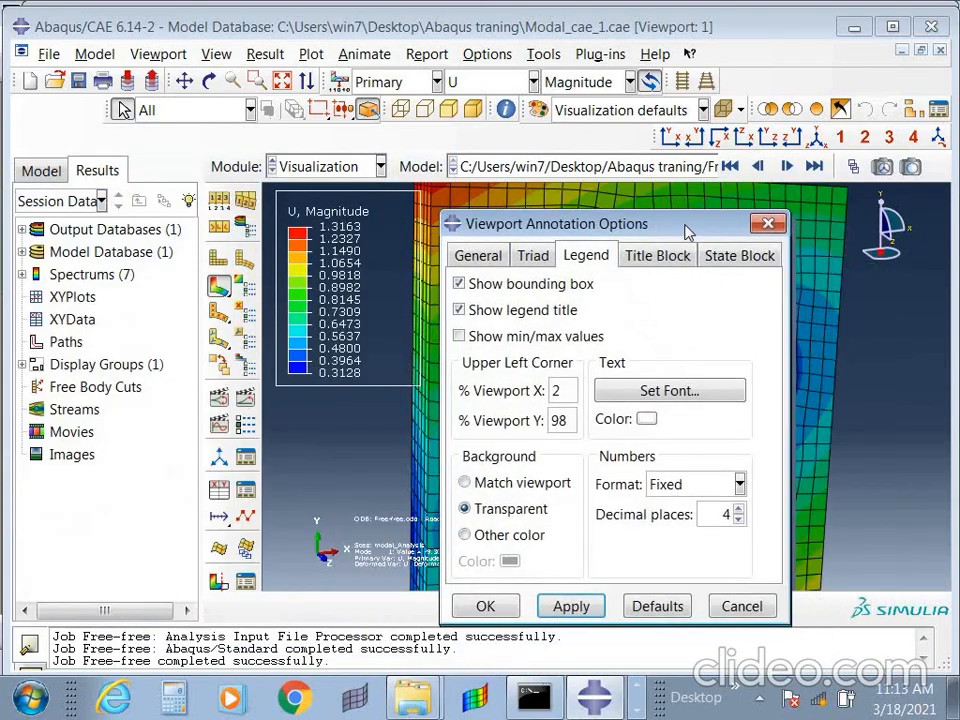
click(766, 223)
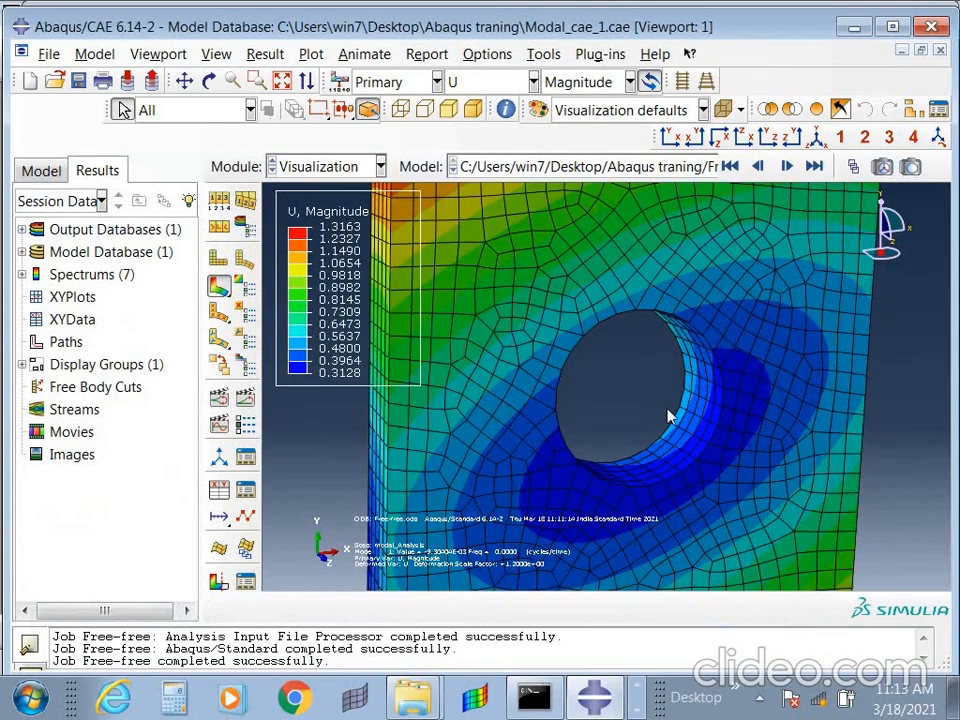
Open the step and frame list for the modal_Analysis results and enlarge it to show all ten modes.
ctrl+alt+middle_drag(645, 418, 698, 379)
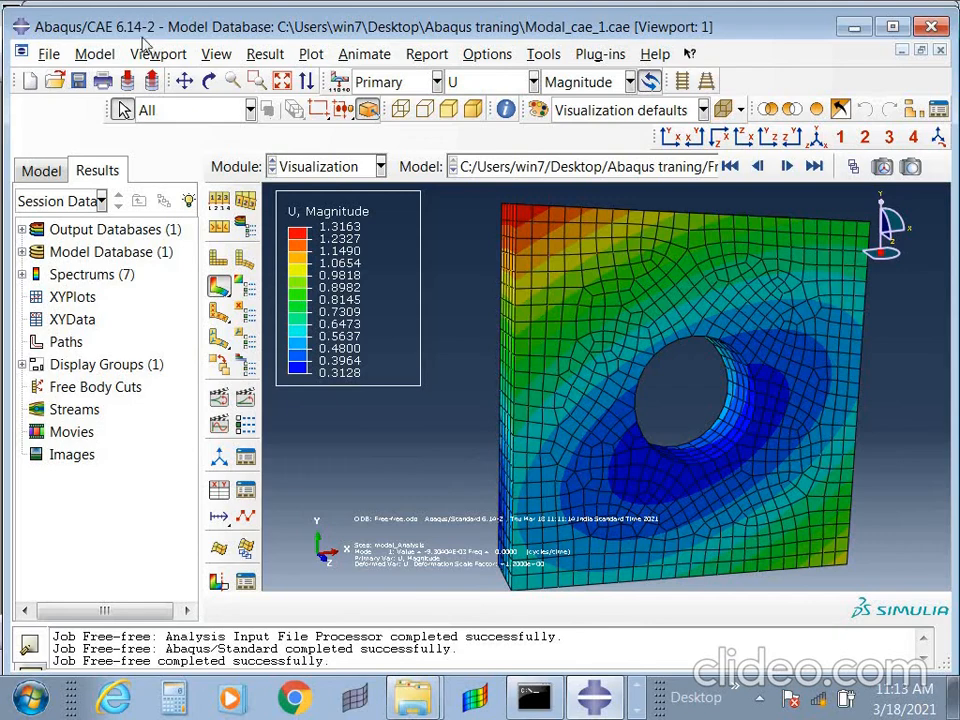
click(156, 57)
mouse_move(264, 54)
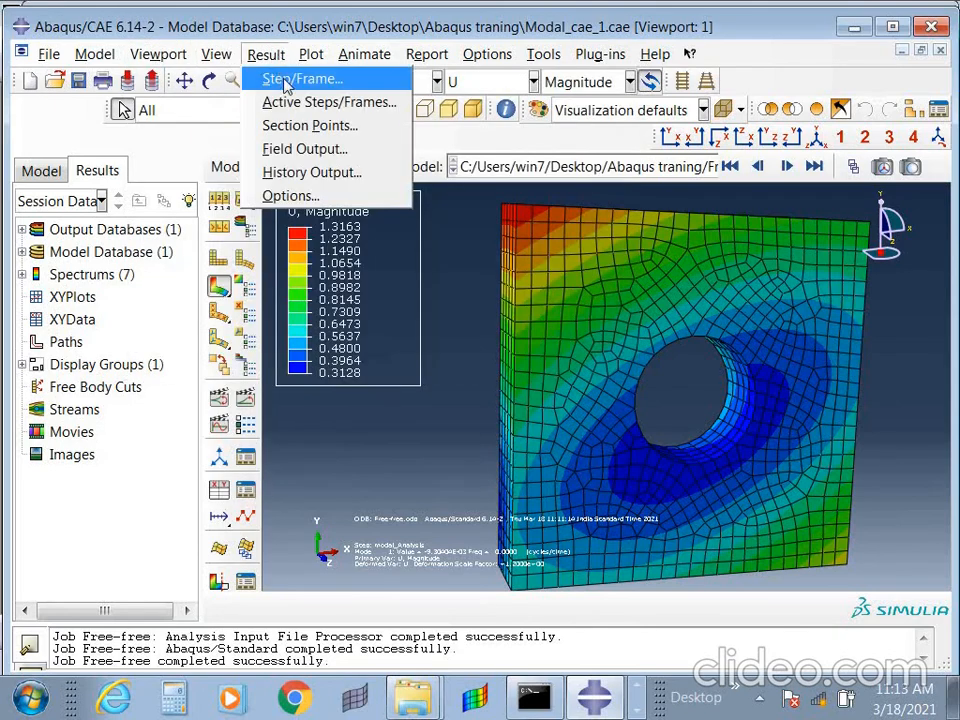
click(257, 78)
drag(301, 274, 281, 111)
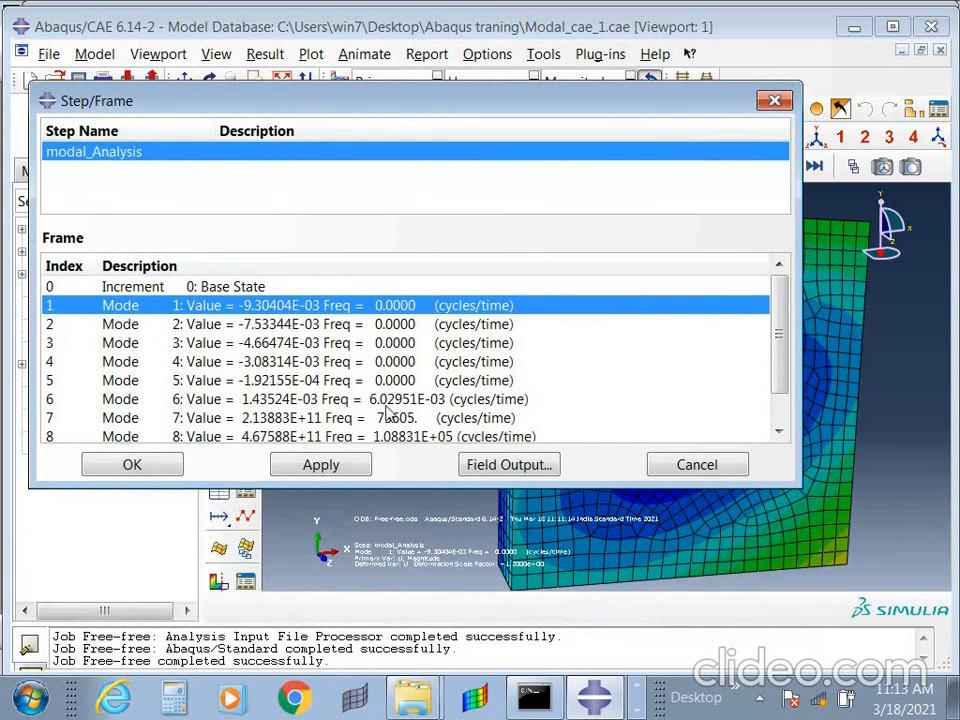
drag(793, 478, 815, 596)
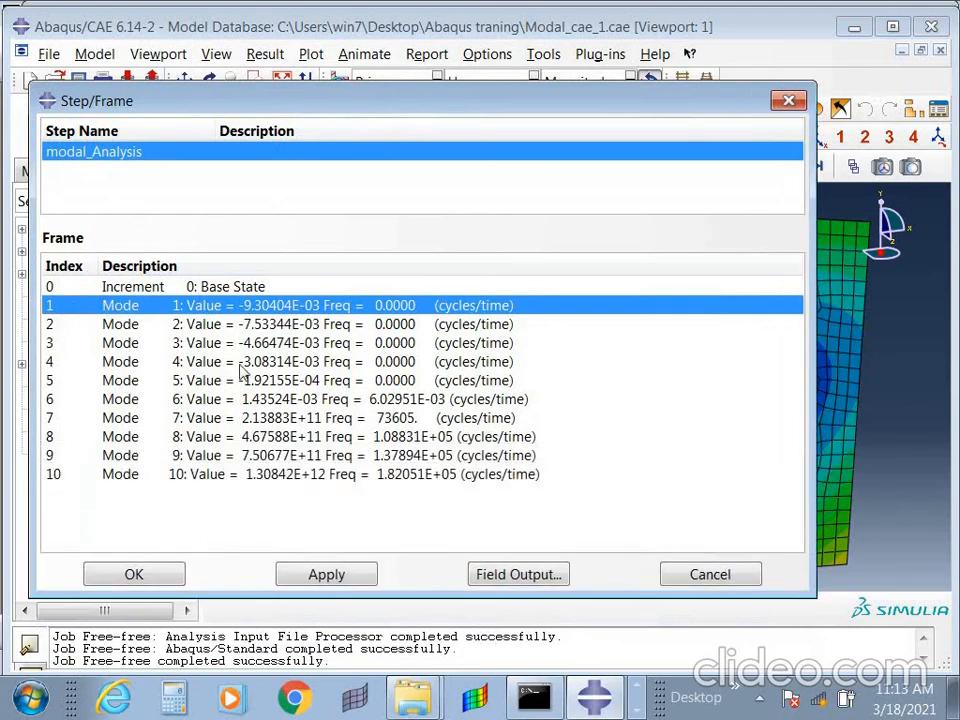
Examine the frequencies of the listed modes, comparing modes 1, 6, 7 and 10, with the list narrowed beside the plate.
click(519, 477)
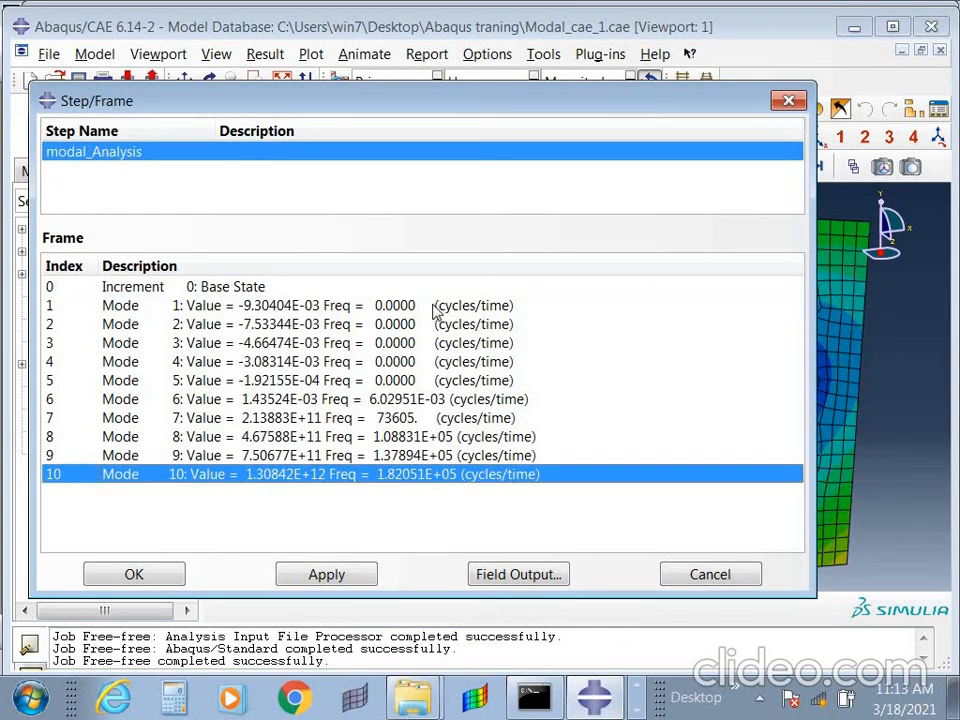
click(435, 309)
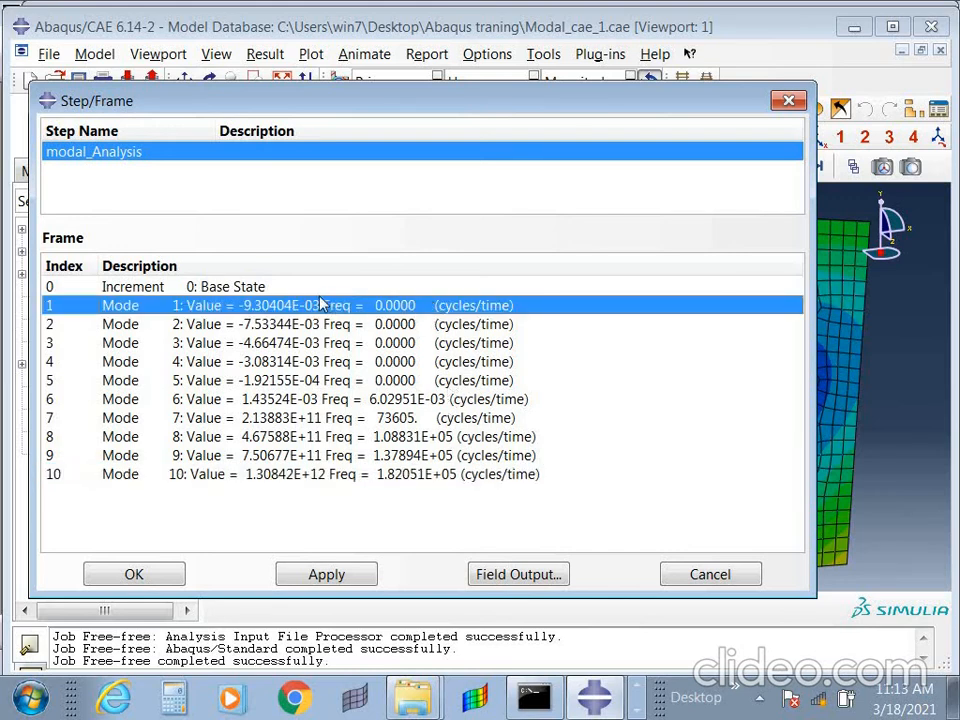
drag(808, 464, 478, 446)
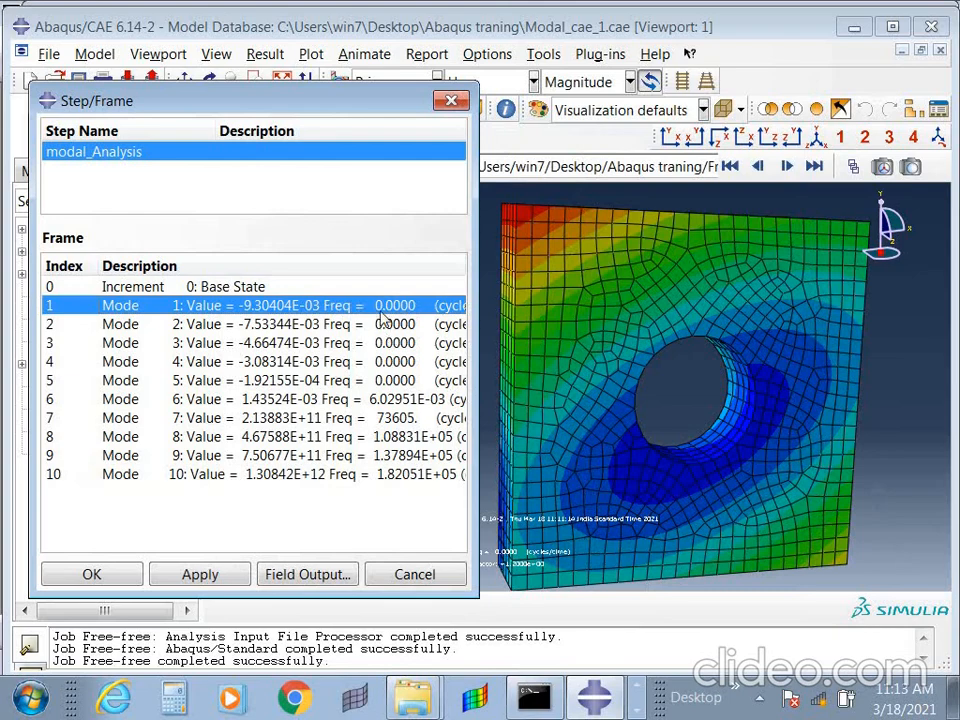
click(120, 305)
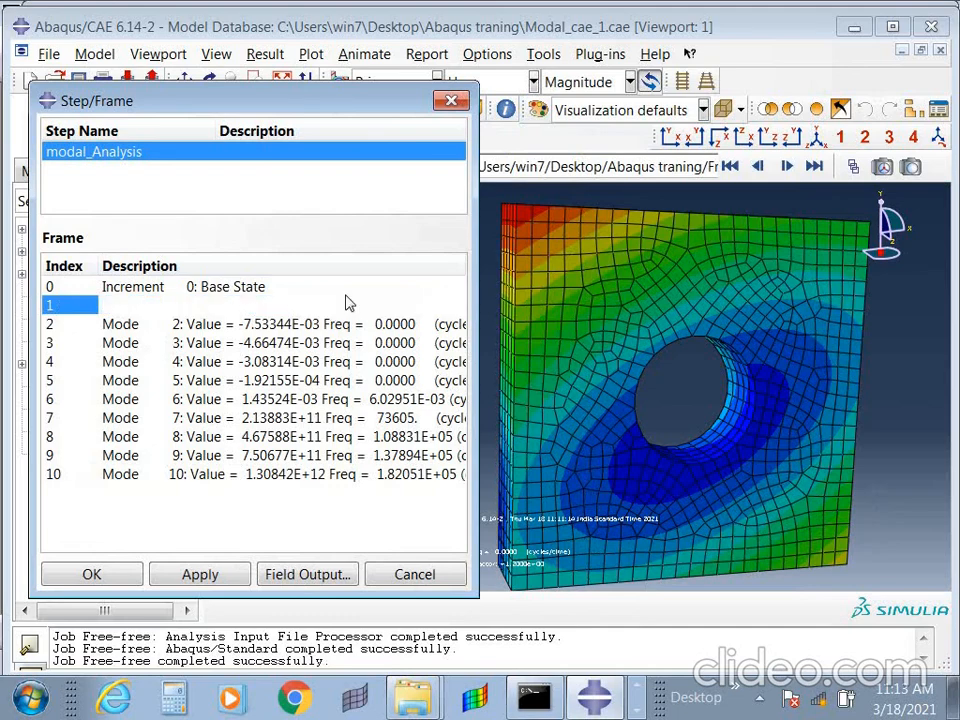
click(388, 399)
drag(378, 318, 388, 402)
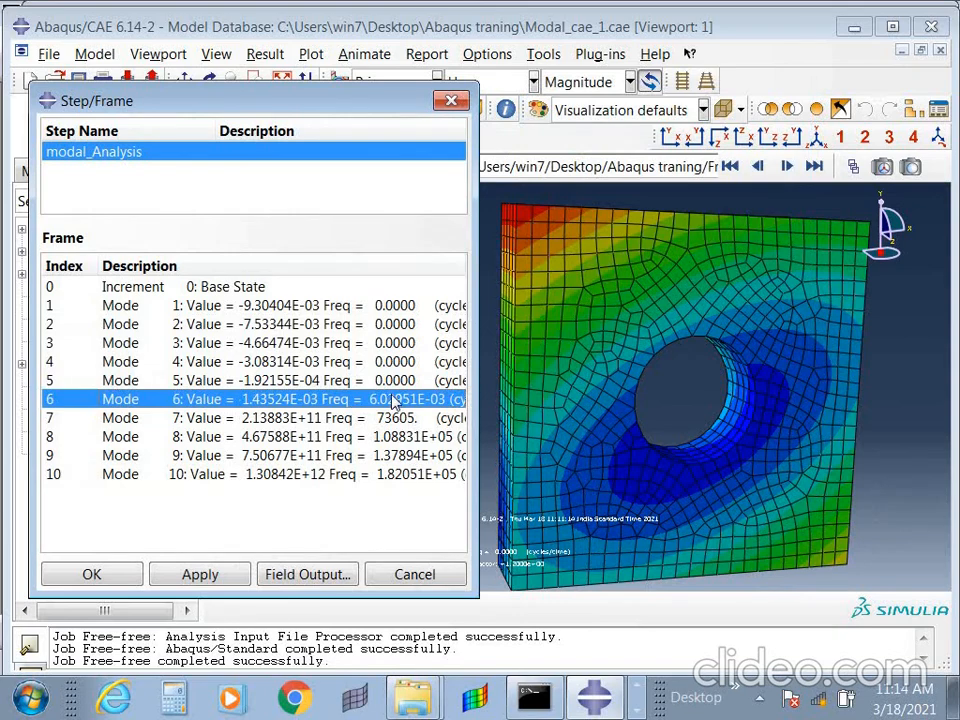
click(392, 428)
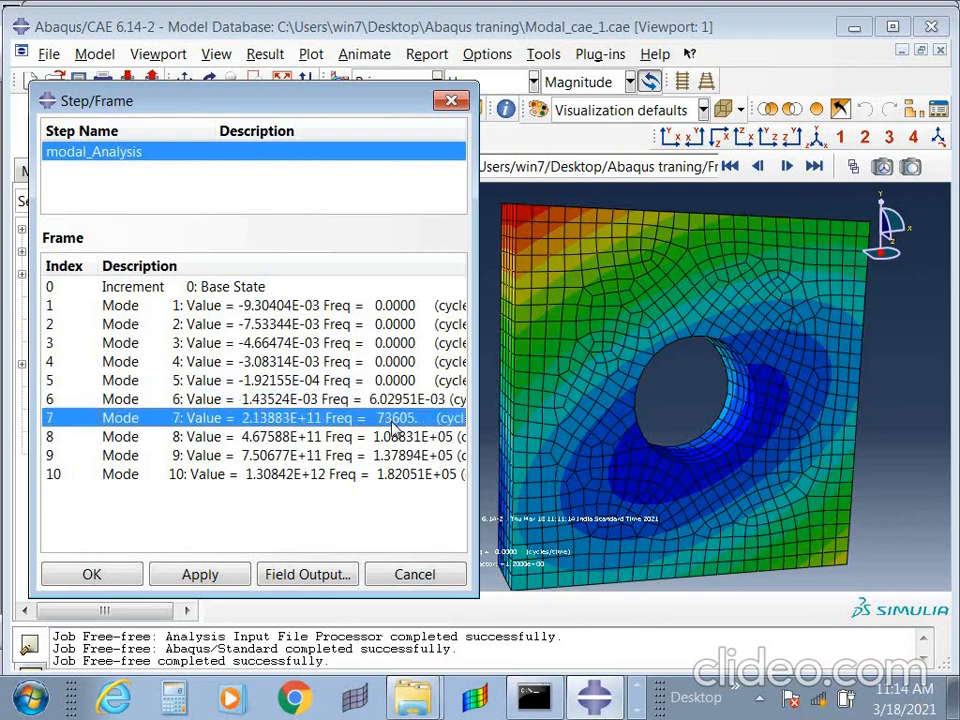